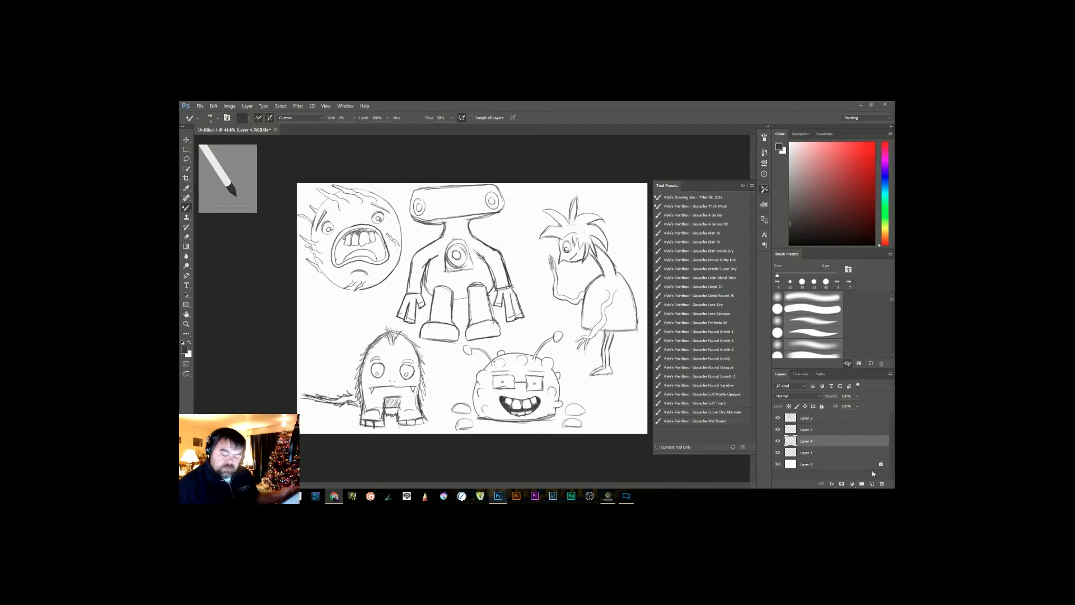
Step: Add a new layer at the top of the layer stack and hide the existing monster sketch layers
click(872, 484)
drag(831, 441, 829, 414)
click(765, 190)
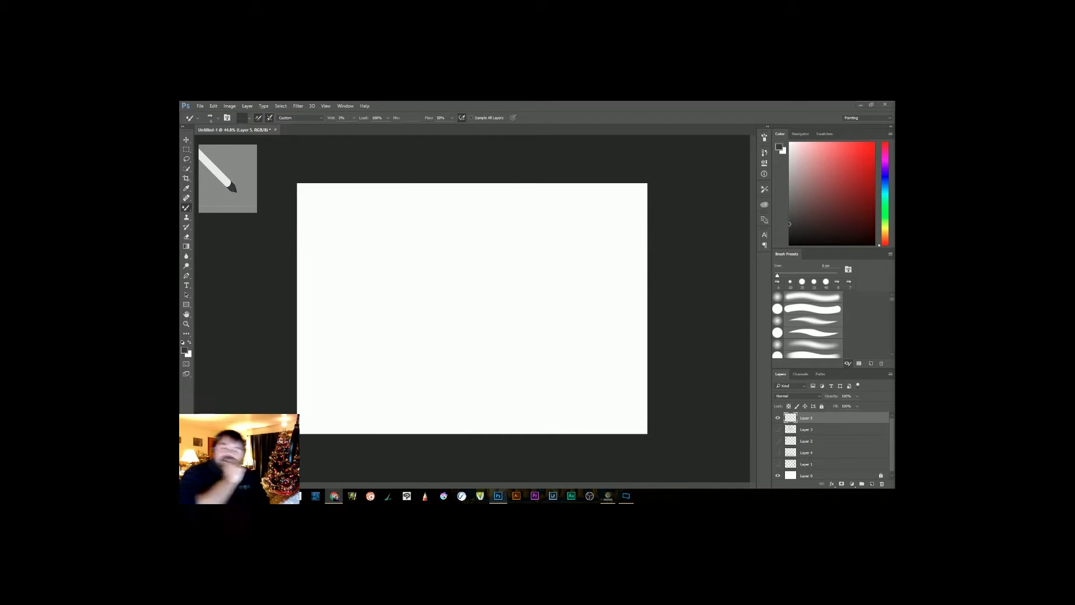
Step: Sketch a diamond-shaped body standing on two curved legs with clawed feet in the middle of the canvas
mouse_move(470, 246)
mouse_down()
mouse_move(433, 310)
mouse_move(458, 353)
mouse_move(504, 308)
mouse_move(429, 390)
mouse_up()
drag(446, 312, 436, 336)
drag(439, 386, 435, 413)
mouse_move(451, 349)
mouse_down()
mouse_move(452, 397)
mouse_move(448, 377)
mouse_move(434, 432)
mouse_up()
drag(479, 338, 476, 408)
mouse_move(492, 310)
mouse_down()
mouse_move(502, 427)
mouse_move(487, 432)
mouse_up()
drag(496, 332, 502, 393)
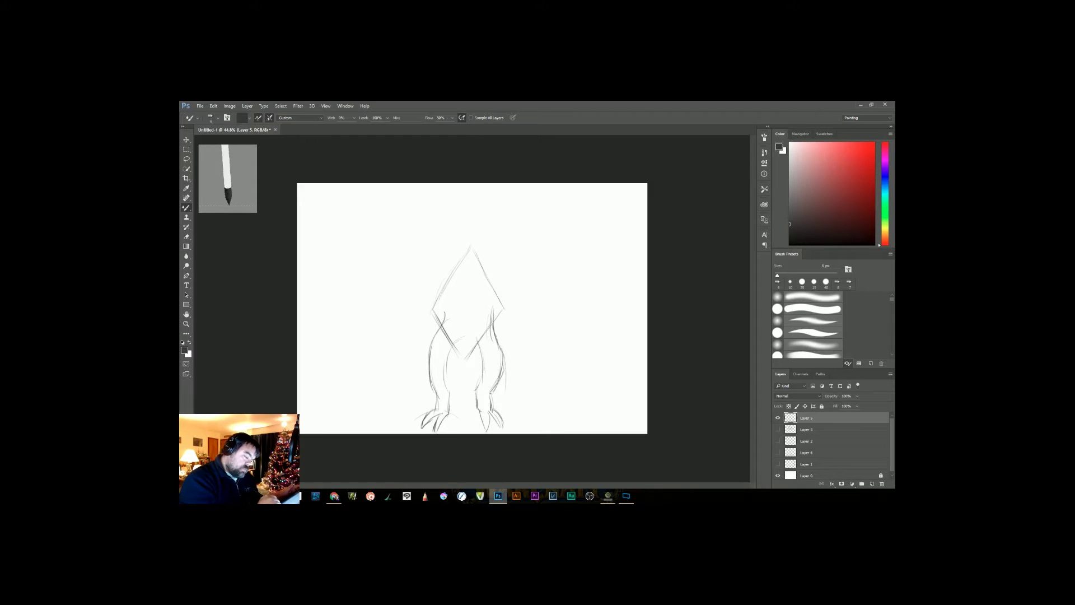
Step: Join the legs with a crotch line and sketch a curved side stalk ending in a large oval
drag(491, 321, 480, 341)
drag(502, 394, 506, 367)
mouse_move(444, 331)
mouse_down()
mouse_move(449, 323)
mouse_move(453, 343)
mouse_move(478, 342)
mouse_up()
mouse_move(402, 273)
mouse_down()
mouse_move(465, 251)
mouse_move(413, 261)
mouse_up()
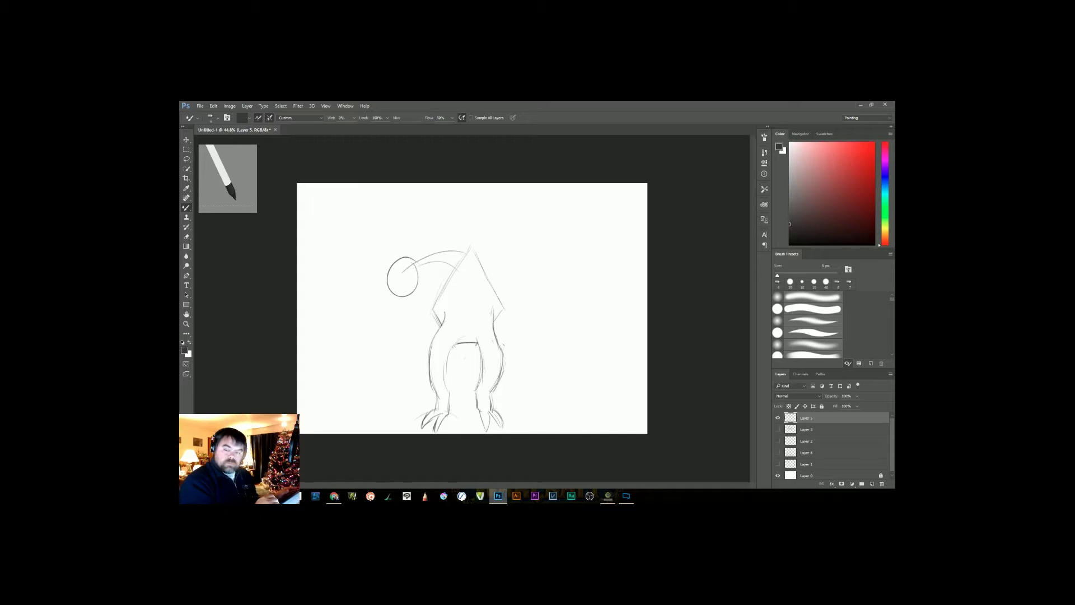
Step: Darken the contours of the creature's right-hand leg and flank, and redraw that foot with splayed toes
drag(501, 359, 492, 396)
drag(483, 336, 476, 395)
mouse_move(463, 337)
mouse_down()
mouse_move(448, 395)
mouse_move(507, 424)
mouse_up()
key(ctrl+alt+z)
key(ctrl+alt+z)
key(ctrl+alt+z)
drag(476, 415, 501, 420)
mouse_move(466, 256)
mouse_down()
mouse_move(437, 308)
mouse_move(478, 258)
mouse_move(495, 319)
mouse_up()
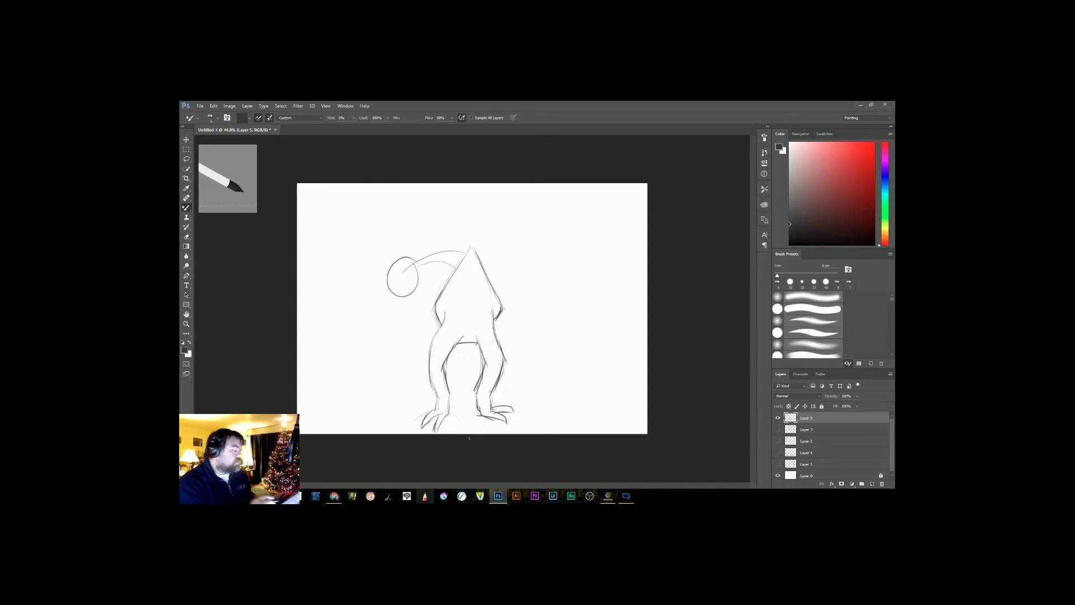
Step: Draw a narrow upright stalk from the body's peak with an oval eyeball on top
drag(448, 285, 464, 253)
key(ctrl+alt+z)
mouse_move(462, 216)
mouse_down()
mouse_move(466, 253)
mouse_move(480, 256)
mouse_up()
drag(475, 249, 479, 263)
mouse_move(480, 194)
mouse_down()
mouse_move(463, 202)
mouse_move(479, 217)
mouse_up()
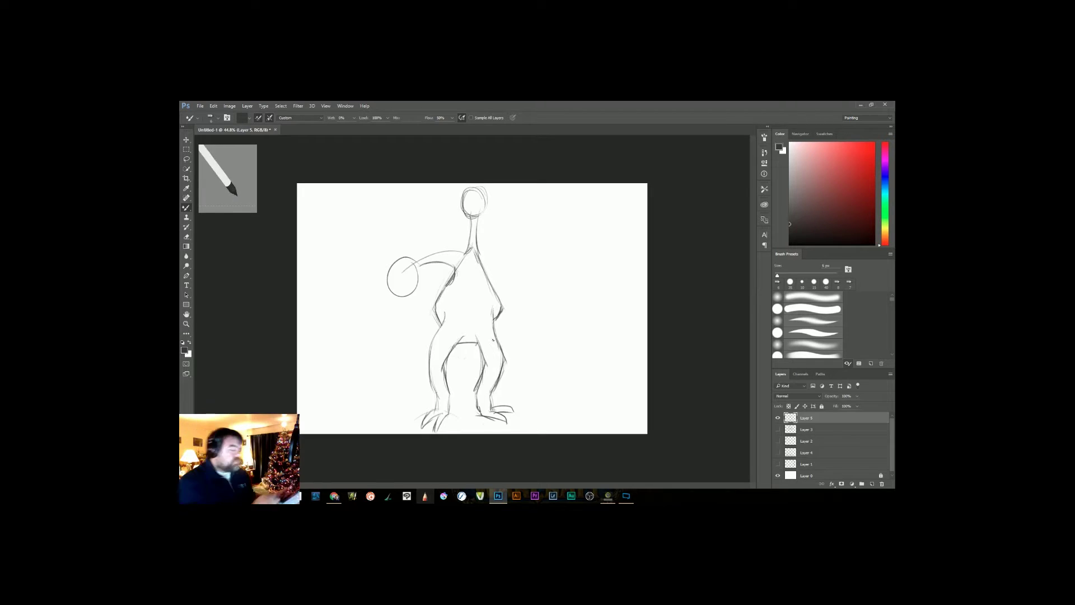
Step: Draw pupils inside the side eyeball and the top eyeball
key(e)
key(b)
mouse_move(402, 272)
mouse_down()
mouse_move(414, 265)
mouse_move(418, 285)
mouse_move(411, 279)
mouse_up()
drag(474, 195, 474, 208)
Step: Sketch a third curved stalk on the opposite side of the body, ending in a round eye with a pupil
drag(505, 267, 515, 284)
mouse_move(487, 253)
mouse_down()
mouse_move(512, 276)
mouse_move(532, 269)
mouse_up()
key(ctrl+alt+z)
key(ctrl+alt+z)
mouse_move(487, 275)
mouse_down()
mouse_move(523, 272)
mouse_move(536, 289)
mouse_move(536, 279)
mouse_up()
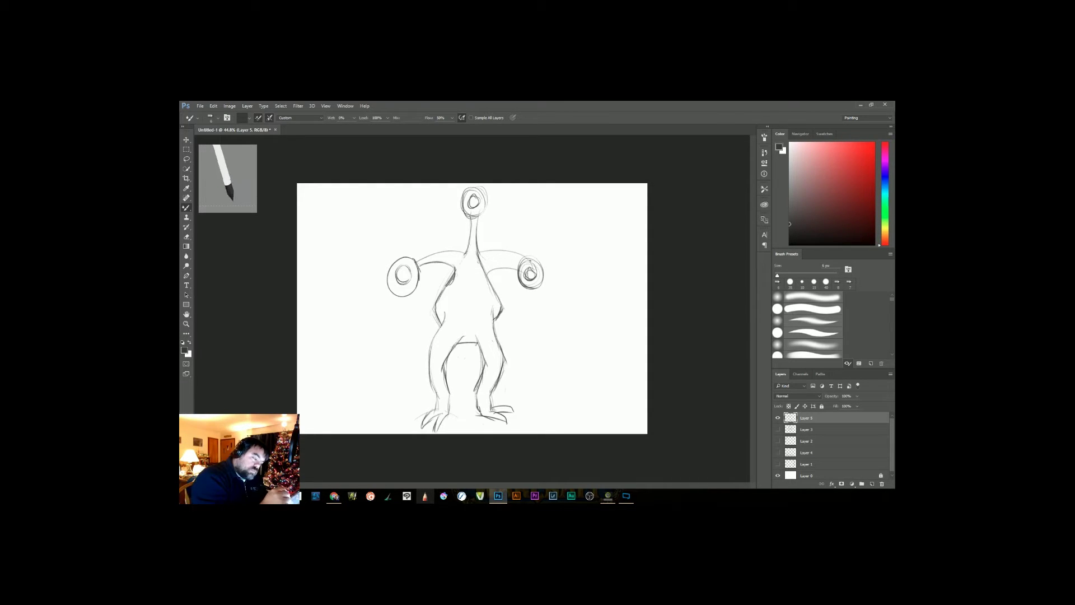
Step: Draw short shaggy fur strokes along the sides of the torso and the outer edges of both legs
mouse_move(457, 264)
mouse_down()
mouse_move(435, 294)
mouse_move(433, 334)
mouse_up()
drag(501, 278, 485, 301)
drag(507, 293, 494, 332)
mouse_move(441, 330)
mouse_down()
mouse_move(423, 353)
mouse_move(427, 379)
mouse_up()
drag(441, 376, 431, 405)
mouse_move(458, 340)
mouse_down()
mouse_move(445, 370)
mouse_move(478, 371)
mouse_up()
drag(503, 322, 495, 366)
drag(509, 365, 493, 396)
Step: Strengthen the outline of the right-hand eyestalk and its eye
drag(519, 268, 486, 272)
mouse_move(518, 266)
mouse_down()
mouse_move(482, 279)
mouse_move(514, 270)
mouse_move(537, 279)
mouse_up()
mouse_move(480, 252)
mouse_down()
mouse_move(524, 259)
mouse_move(540, 280)
mouse_up()
drag(527, 271, 533, 279)
Step: Draw a thick tail passing behind the legs and curling up to a point beside the creature
drag(463, 345, 452, 363)
drag(392, 337, 427, 373)
drag(479, 346, 453, 370)
drag(429, 376, 365, 331)
drag(479, 350, 461, 369)
drag(463, 345, 446, 372)
drag(368, 332, 428, 379)
mouse_move(368, 333)
mouse_down()
mouse_move(384, 331)
mouse_move(427, 374)
mouse_up()
Step: Darken the outlines of the top eye and its upright stalk
drag(480, 200, 478, 215)
mouse_move(466, 187)
mouse_down()
mouse_move(485, 214)
mouse_move(464, 261)
mouse_up()
drag(477, 216, 479, 255)
Step: Draw a rounded rectangular mouth in the middle of the furry torso
mouse_move(420, 275)
mouse_down()
mouse_move(388, 281)
mouse_move(418, 287)
mouse_move(453, 314)
mouse_move(485, 310)
mouse_up()
drag(452, 291, 483, 289)
mouse_move(485, 290)
mouse_down()
mouse_move(481, 308)
mouse_move(453, 313)
mouse_up()
drag(485, 312, 440, 322)
Step: Reinforce the upper edges of the two side eyestalks with darker strokes
drag(420, 262, 518, 259)
drag(493, 251, 520, 264)
drag(481, 250, 514, 255)
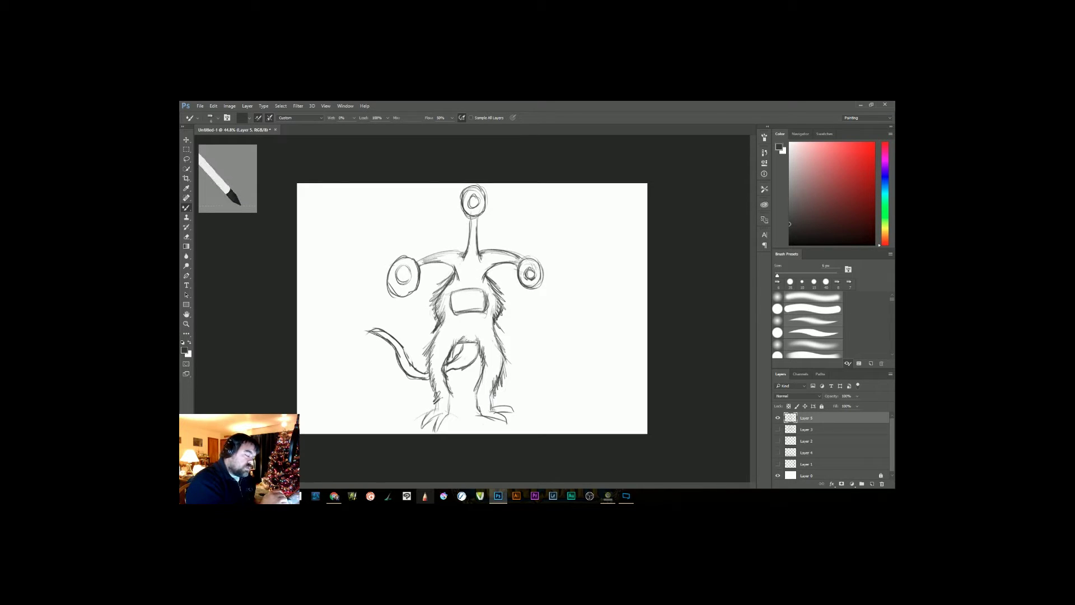
Step: Define the lower inner leg and darken the claws of both feet
mouse_move(452, 393)
mouse_down()
mouse_move(446, 417)
mouse_move(478, 417)
mouse_up()
mouse_move(448, 410)
mouse_down()
mouse_move(435, 436)
mouse_move(424, 433)
mouse_up()
mouse_move(485, 414)
mouse_down()
mouse_move(508, 421)
mouse_move(518, 407)
mouse_up()
Step: Thicken the fur along the left-hand leg and hatch the tail with short shading strokes
drag(444, 322, 433, 352)
drag(437, 359, 431, 380)
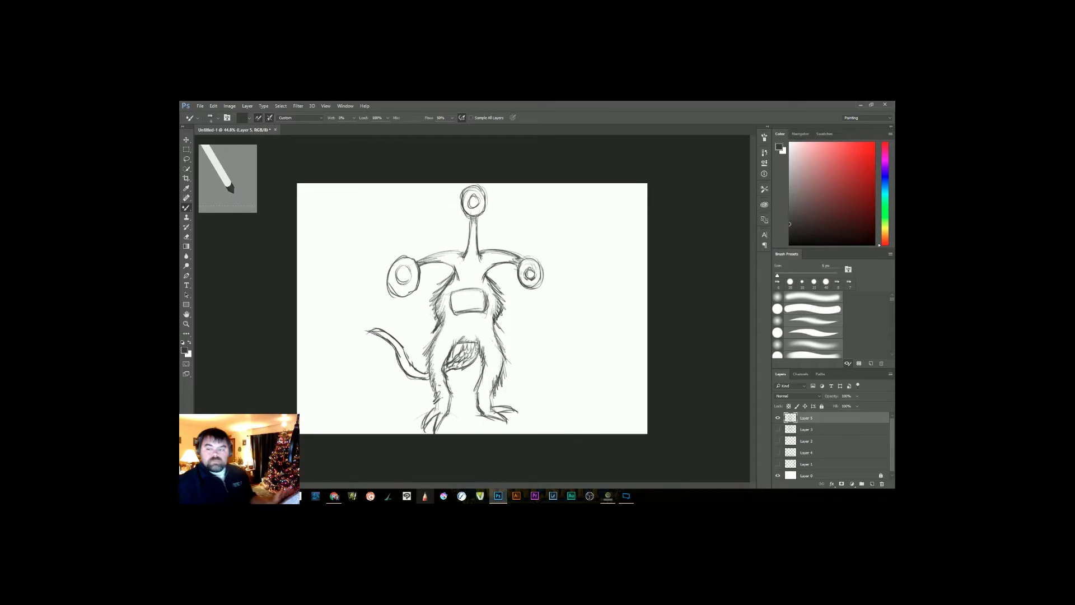
drag(365, 329, 429, 378)
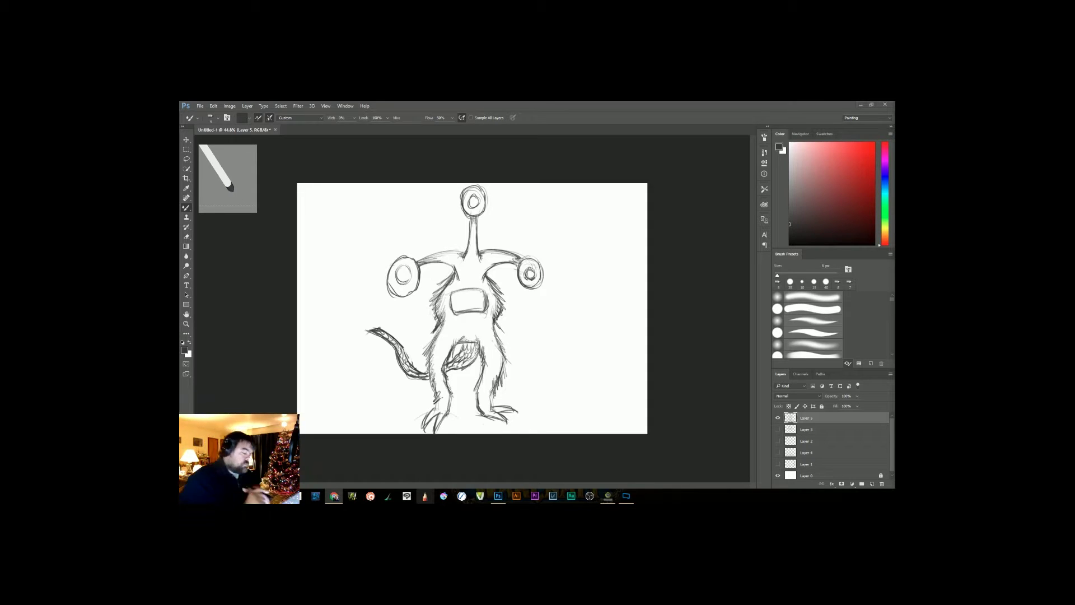
Step: Add an inner lip line and jagged teeth to the mouth, and build up the torso fur
mouse_move(456, 295)
mouse_down()
mouse_move(456, 310)
mouse_move(480, 294)
mouse_up()
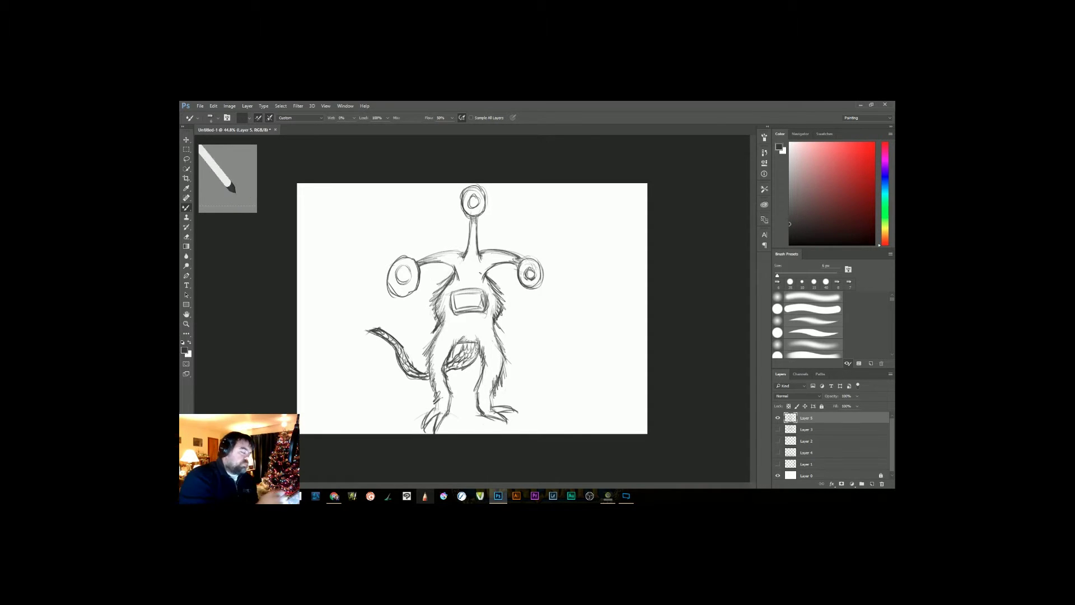
drag(455, 274, 436, 322)
Step: Add rings and shading inside all three eyes and darken the tail base between the legs
mouse_move(399, 266)
mouse_down()
mouse_move(412, 288)
mouse_move(394, 275)
mouse_up()
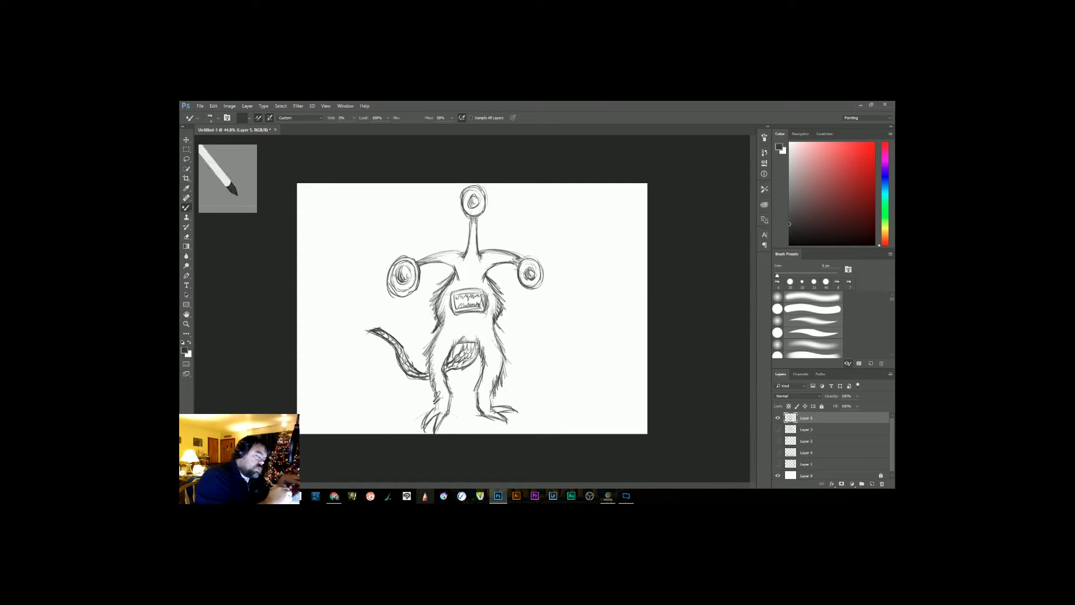
drag(526, 261, 529, 282)
drag(528, 263, 531, 284)
mouse_move(469, 191)
mouse_down()
mouse_move(472, 211)
mouse_move(482, 197)
mouse_up()
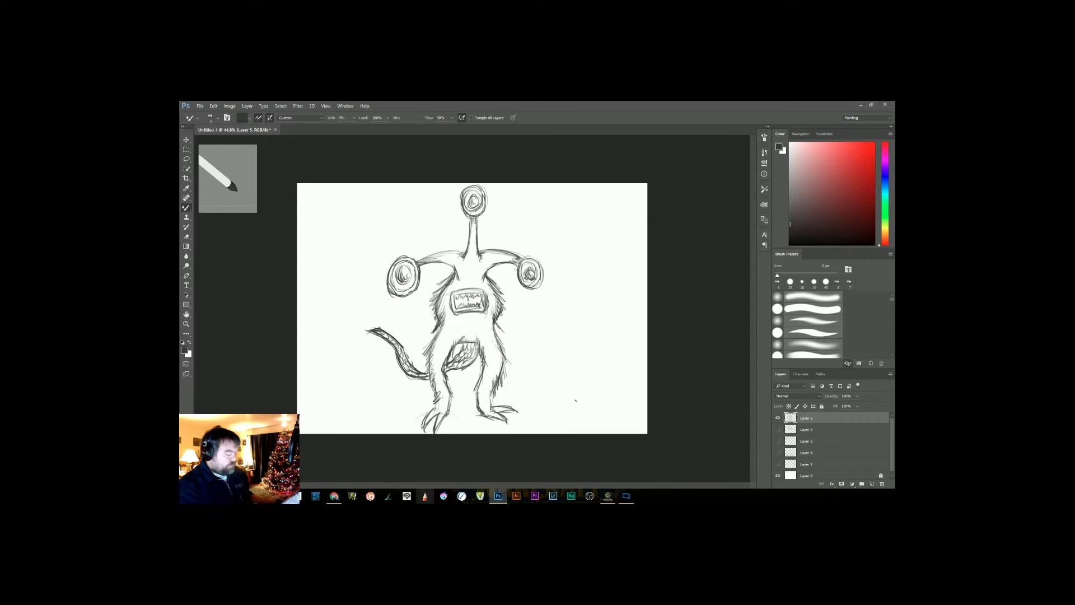
mouse_move(459, 342)
mouse_down()
mouse_move(455, 357)
mouse_move(477, 340)
mouse_up()
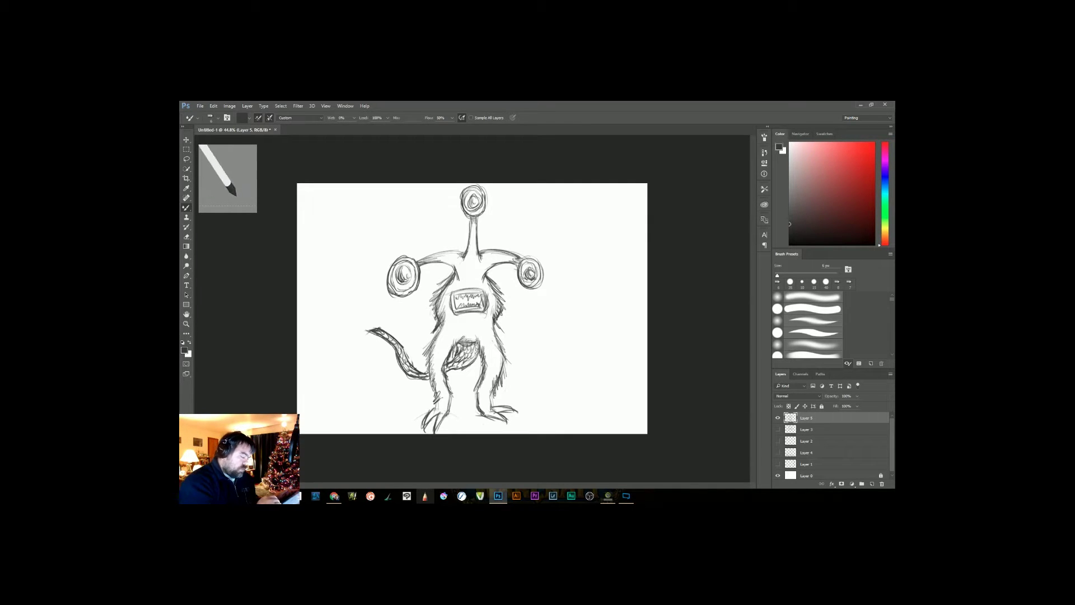
Step: Move the three-eyed creature to the left side of the canvas and add a new layer above it
key(v)
drag(480, 363, 413, 363)
click(872, 484)
click(765, 192)
click(729, 272)
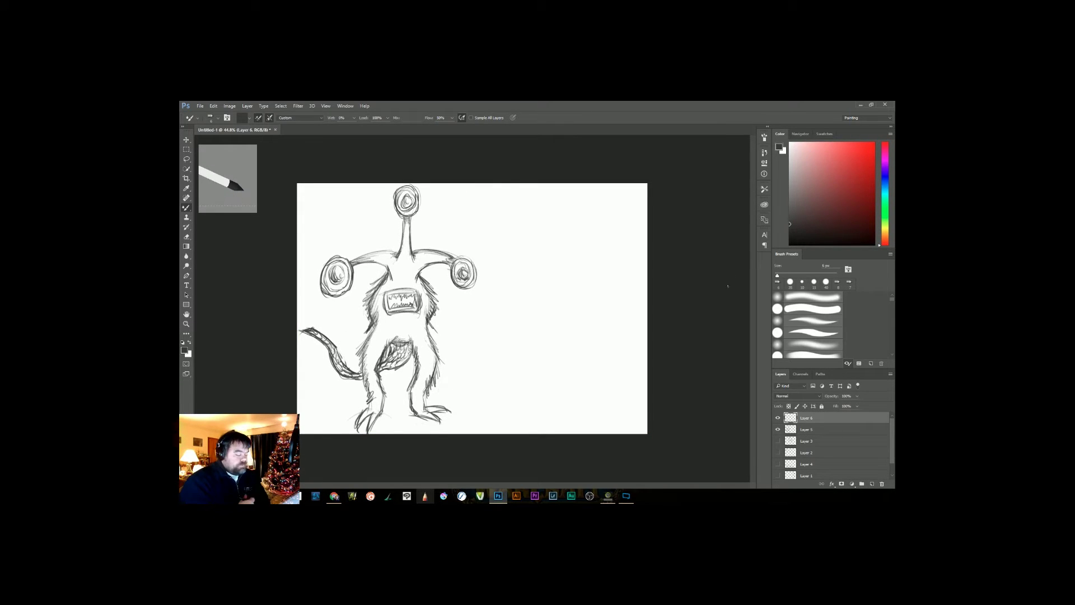
Step: Sketch a shield-shaped body with a flat top, short legs and blocky feet on the empty half of the canvas
mouse_move(518, 277)
mouse_down()
mouse_move(606, 272)
mouse_move(568, 367)
mouse_up()
drag(520, 278, 565, 367)
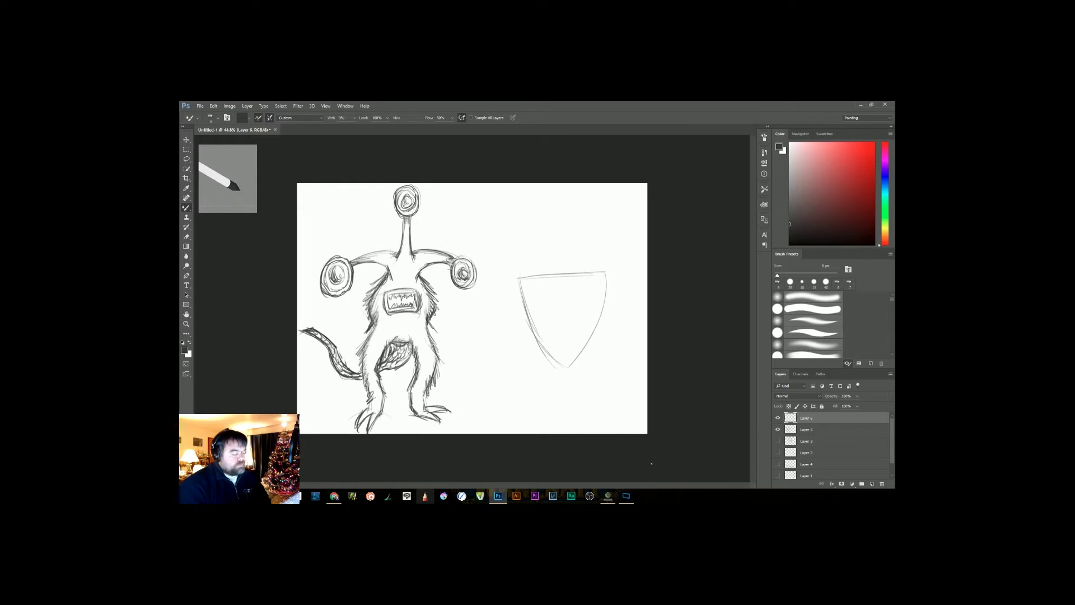
mouse_move(539, 332)
mouse_down()
mouse_move(536, 368)
mouse_move(573, 376)
mouse_up()
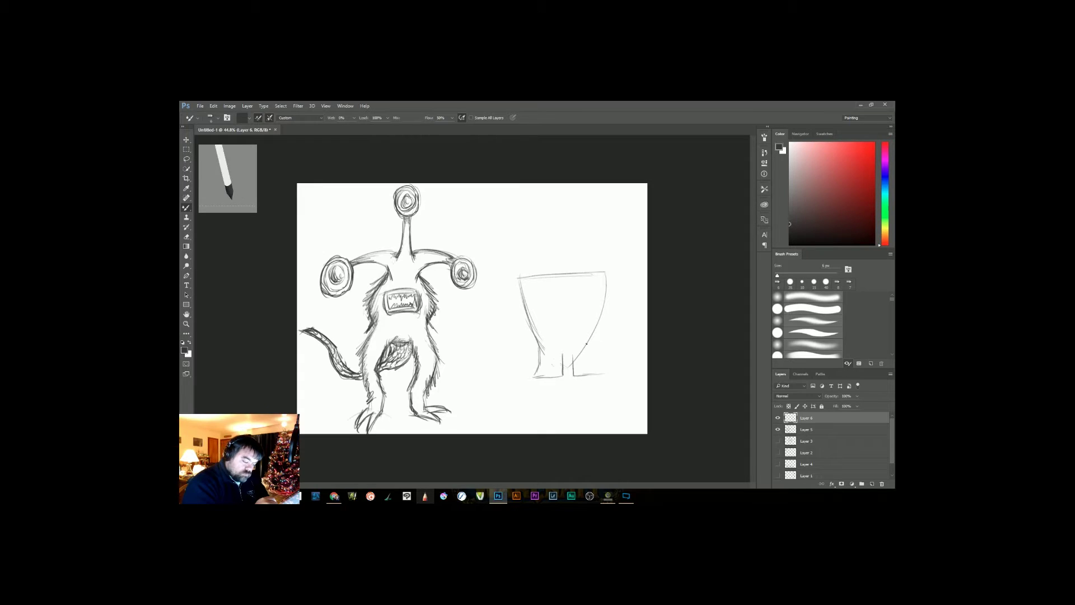
mouse_move(589, 335)
mouse_down()
mouse_move(603, 375)
mouse_move(572, 363)
mouse_up()
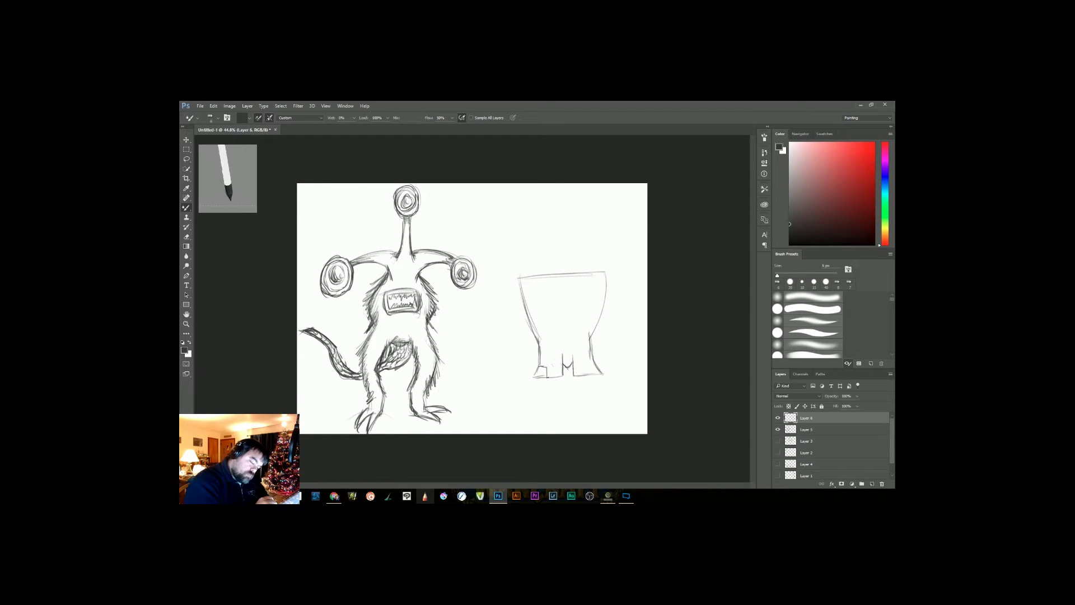
drag(540, 330, 539, 360)
drag(592, 330, 591, 360)
Step: Draw boxy arms hanging straight down from the top corners of the new body
drag(518, 278, 526, 320)
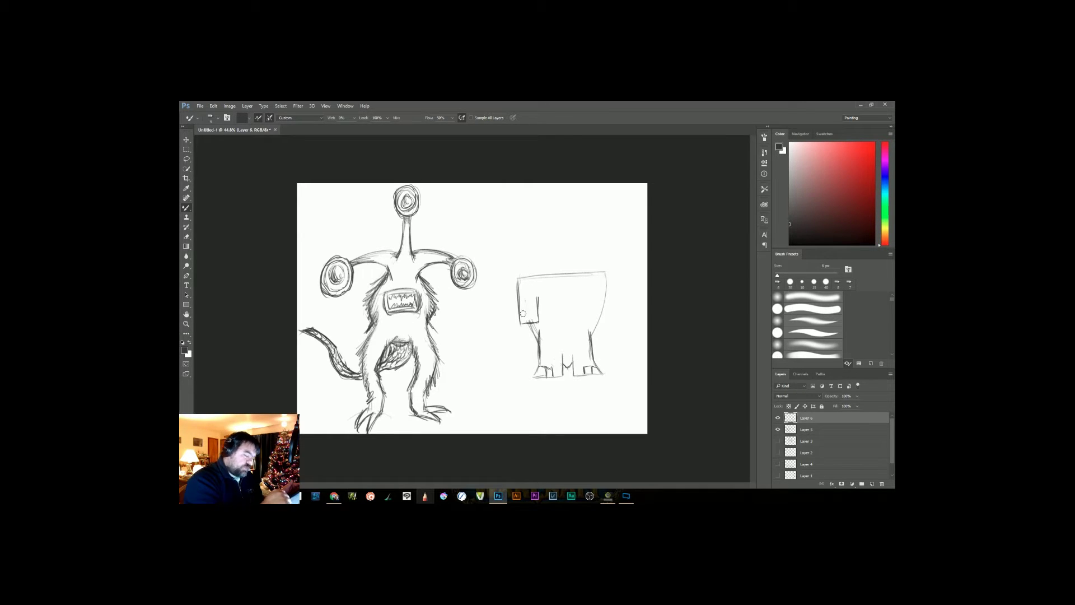
mouse_move(606, 274)
mouse_down()
mouse_move(609, 305)
mouse_move(556, 319)
mouse_move(584, 319)
mouse_move(587, 292)
mouse_up()
key(ctrl+z)
Step: Draw a fist under the left-hand arm and a face with tall eyes, a brow line and a frowning mouth
mouse_move(554, 331)
mouse_down()
mouse_move(578, 328)
mouse_move(539, 342)
mouse_up()
key(bracketright)
key(bracketright)
key(ctrl+z)
mouse_move(524, 323)
mouse_down()
mouse_move(533, 343)
mouse_move(521, 343)
mouse_up()
key(ctrl+z)
mouse_move(528, 327)
mouse_down()
mouse_move(529, 344)
mouse_move(536, 334)
mouse_up()
key(e)
key(b)
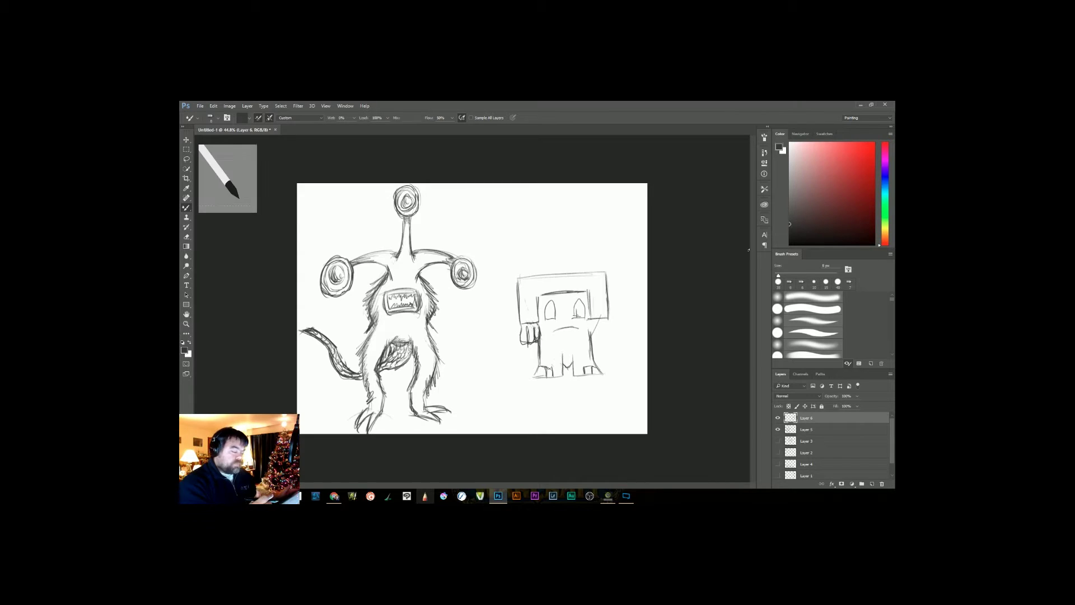
Step: Clean up the brow with the eraser, then draw teeth under the frown and a fist on the other arm
key(e)
drag(587, 292, 581, 292)
drag(541, 294, 579, 329)
key(b)
mouse_move(560, 329)
mouse_down()
mouse_move(548, 334)
mouse_move(599, 318)
mouse_move(597, 338)
mouse_up()
key(bracketright)
key(e)
key(b)
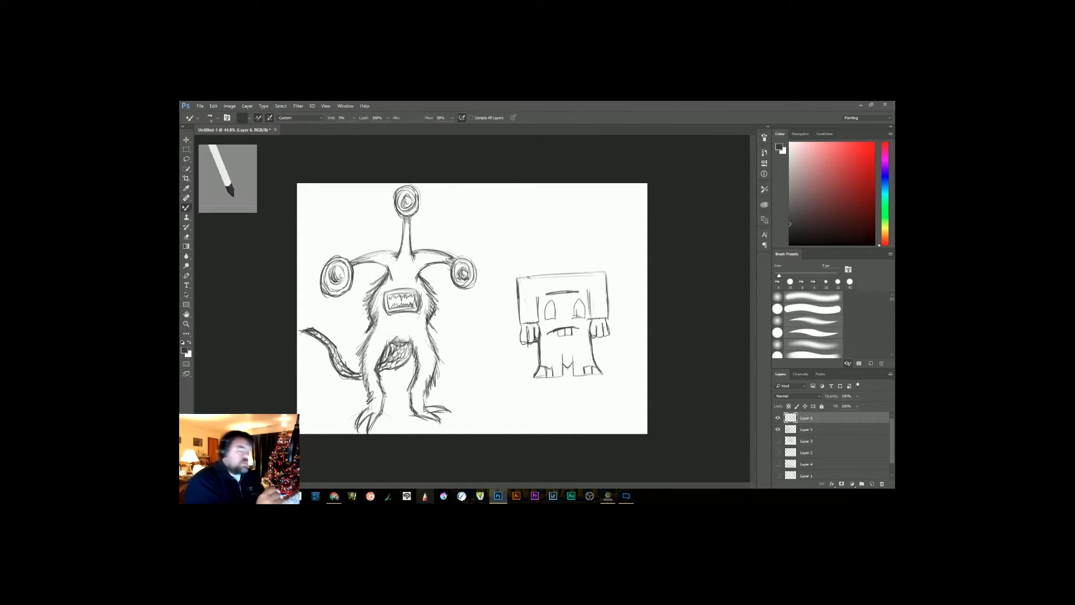
Step: Darken the frown, the outer edges of the arms and the flat top of the block-shaped creature
drag(584, 331, 547, 334)
drag(517, 277, 522, 322)
drag(605, 274, 609, 321)
drag(519, 280, 604, 272)
drag(541, 342, 571, 351)
mouse_move(566, 352)
mouse_down()
mouse_move(592, 341)
mouse_move(569, 351)
mouse_up()
key(ctrl+alt+z)
key(ctrl+alt+z)
key(ctrl+alt+z)
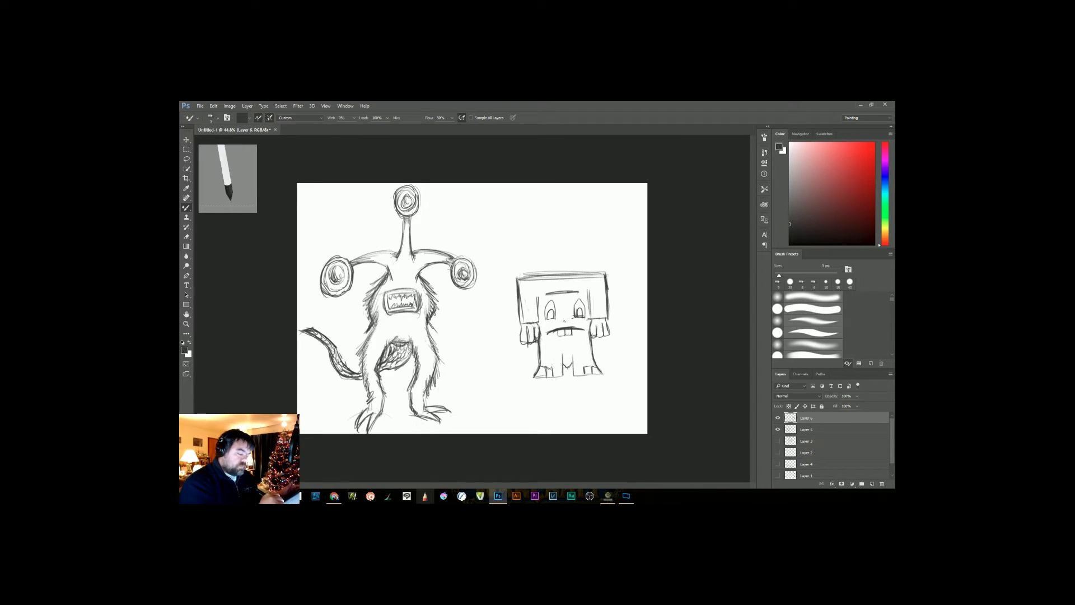
Step: Move the block-headed creature to the upper part of the canvas and choose the Drawing Box brush preset
key(v)
drag(577, 332, 547, 250)
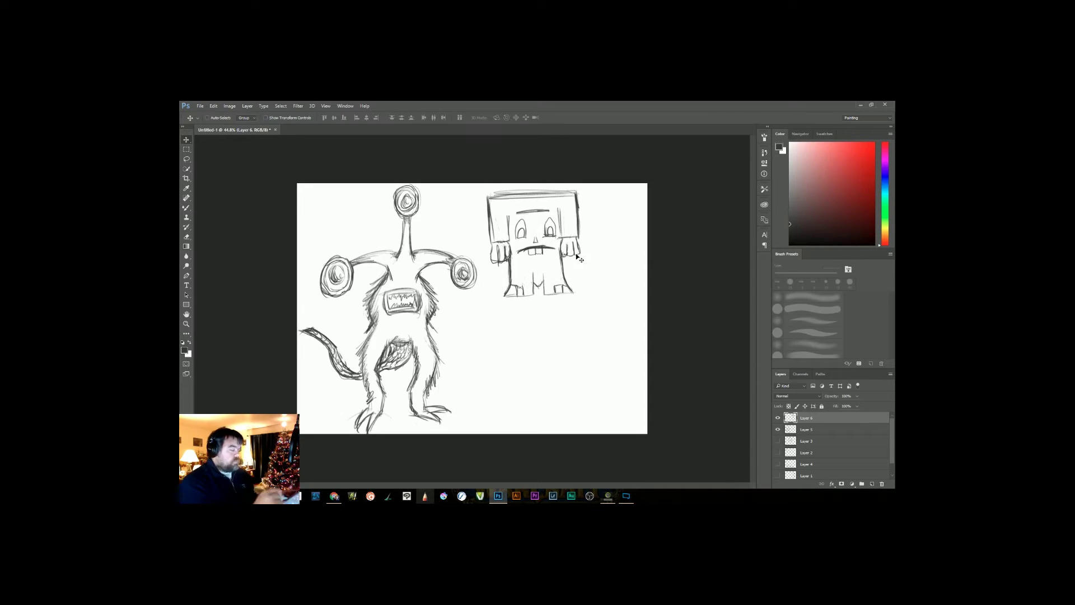
click(765, 189)
click(728, 198)
Step: Darken the outlines, pupils and lower lids of the block-headed creature's eyes
scroll(529, 235, up, 8)
drag(506, 364, 496, 371)
drag(616, 358, 610, 370)
drag(477, 382, 519, 378)
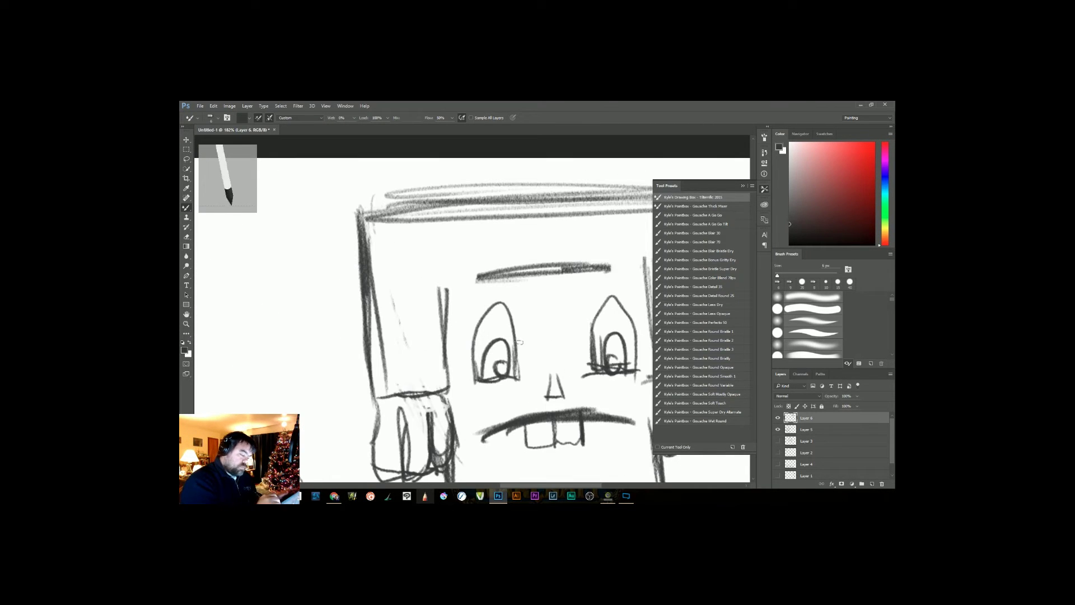
drag(479, 334, 500, 303)
drag(514, 328, 518, 356)
Step: Shade inside the block-headed creature's arm and strengthen the lines of its fist and mouth
drag(395, 296, 405, 343)
mouse_move(383, 355)
mouse_down()
mouse_move(374, 288)
mouse_move(416, 383)
mouse_up()
drag(639, 359, 460, 360)
mouse_move(469, 402)
mouse_down()
mouse_move(377, 406)
mouse_move(348, 425)
mouse_move(399, 417)
mouse_move(353, 446)
mouse_up()
mouse_move(501, 425)
mouse_down()
mouse_move(569, 350)
mouse_move(496, 454)
mouse_up()
drag(444, 288, 449, 298)
Step: Darken the block-headed creature's body sides, inner leg lines and feet
mouse_move(538, 420)
mouse_down()
mouse_move(511, 401)
mouse_move(420, 244)
mouse_up()
drag(395, 199, 386, 291)
mouse_move(535, 223)
mouse_down()
mouse_move(524, 249)
mouse_move(529, 281)
mouse_up()
drag(442, 322, 430, 384)
drag(490, 364, 486, 382)
drag(500, 357, 490, 384)
drag(443, 284, 463, 285)
mouse_move(500, 281)
mouse_down()
mouse_move(527, 280)
mouse_move(488, 317)
mouse_up()
drag(447, 245, 441, 283)
drag(511, 242, 501, 278)
scroll(571, 285, down, 5)
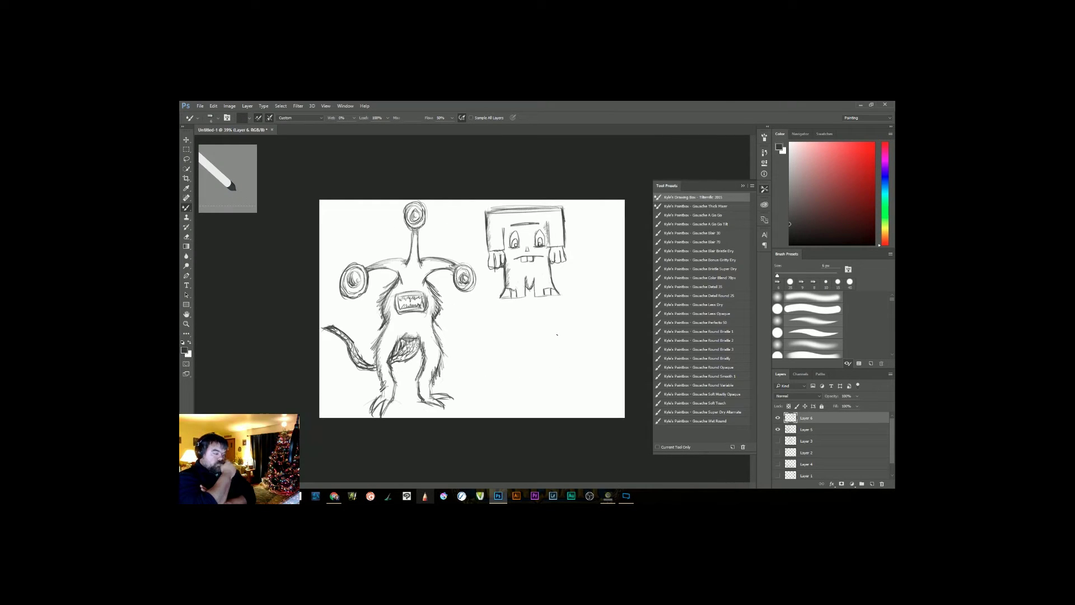
Step: On a new layer, sketch a bent leg with a foot below the block-headed creature, shifting it slightly up and right
click(872, 484)
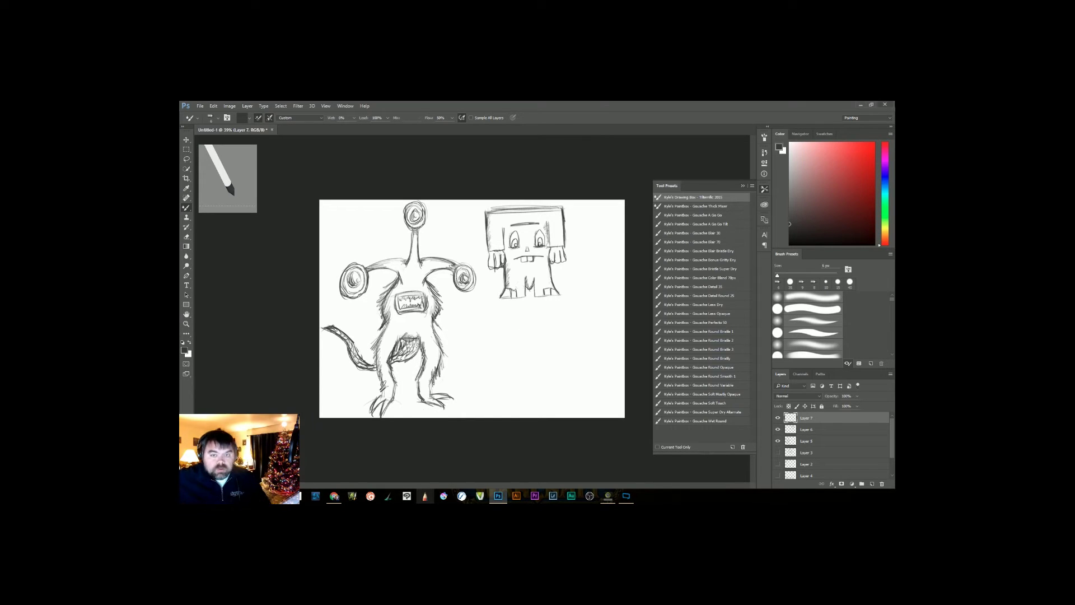
click(861, 106)
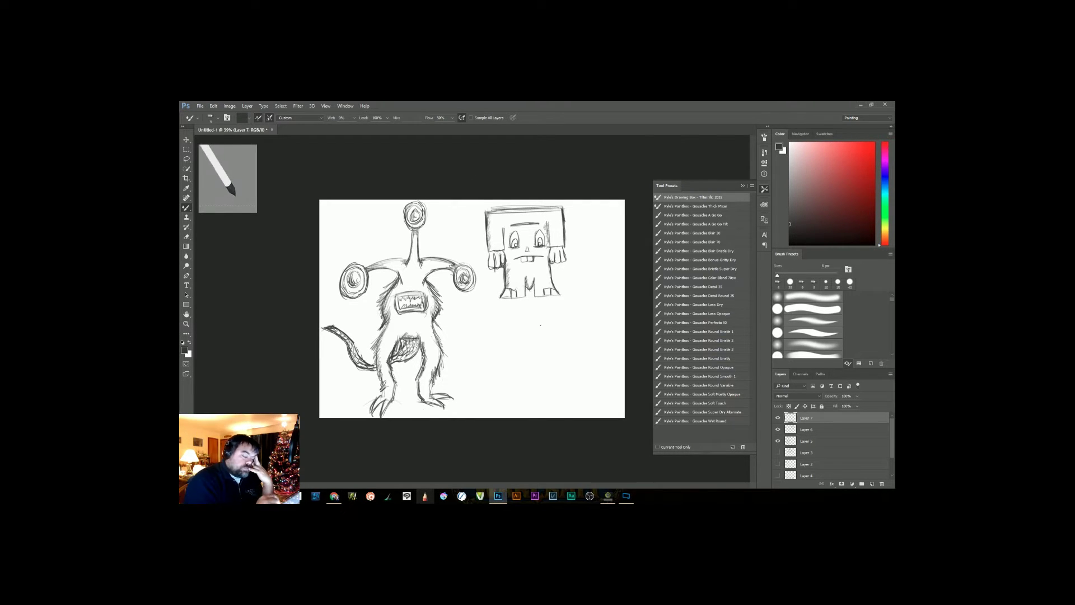
drag(507, 373, 521, 408)
mouse_move(526, 349)
mouse_down()
mouse_move(507, 373)
mouse_move(527, 412)
mouse_up()
drag(527, 346, 507, 373)
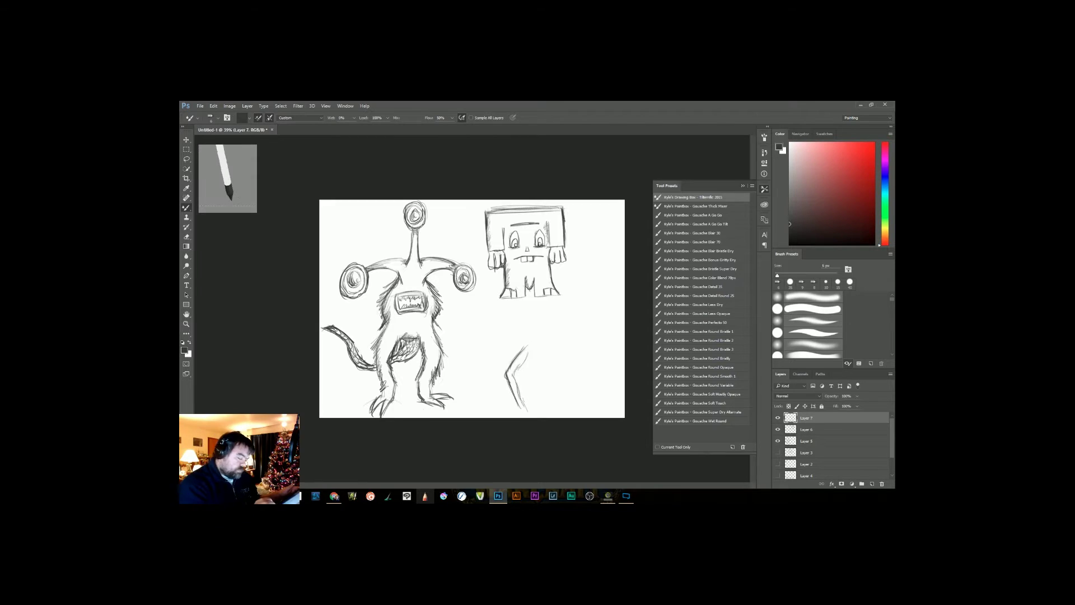
ctrl+drag(368, 252, 377, 240)
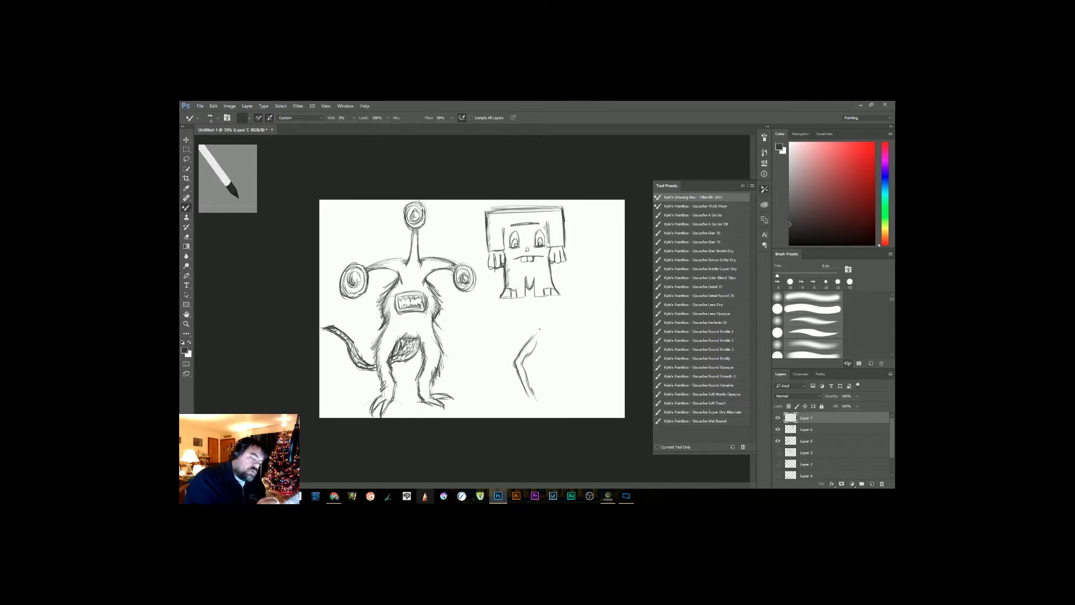
drag(530, 398, 514, 407)
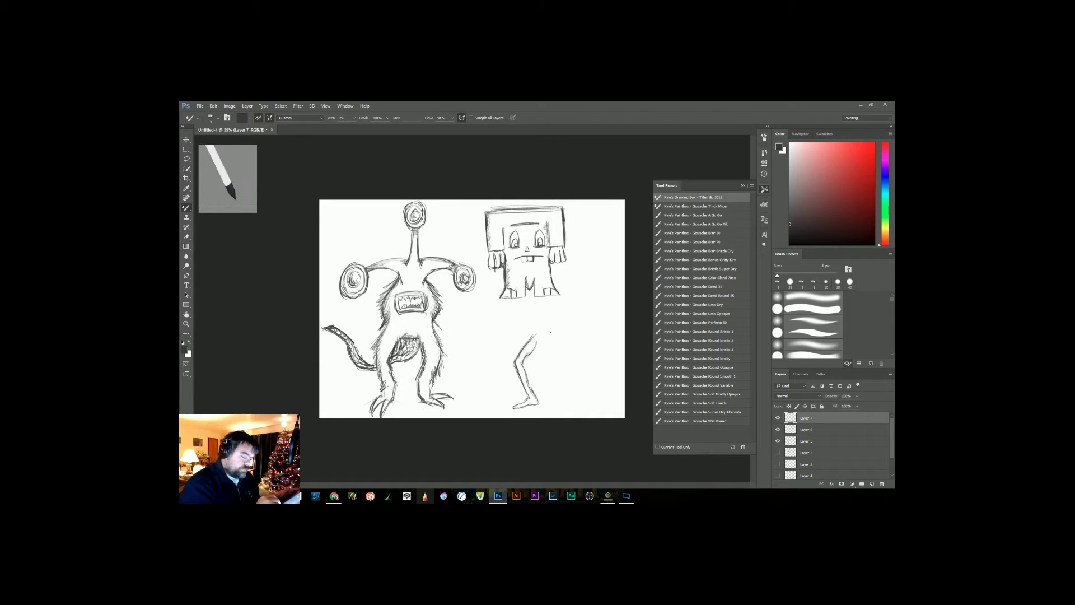
Step: Enlarge the brush and sketch a second leg kicked out backwards with its foot pointing down
mouse_move(547, 335)
mouse_down()
mouse_move(557, 370)
mouse_move(595, 378)
mouse_up()
key(ctrl+z)
key(ctrl+z)
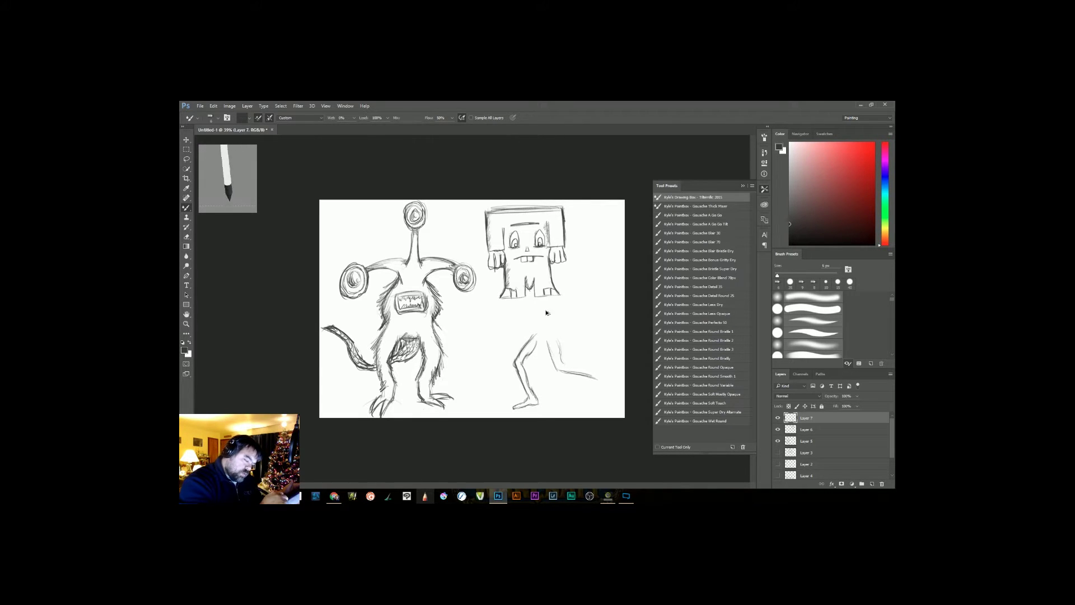
key(bracketright)
mouse_move(555, 340)
mouse_down()
mouse_move(601, 376)
mouse_move(606, 395)
mouse_up()
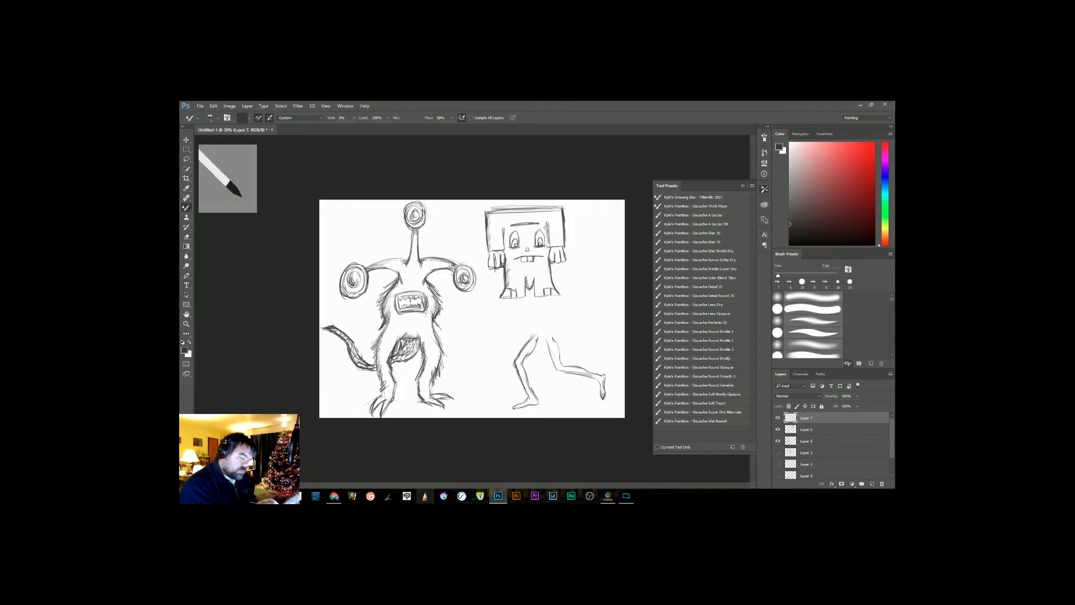
key(ctrl+t)
drag(606, 333, 571, 362)
click(503, 118)
click(694, 197)
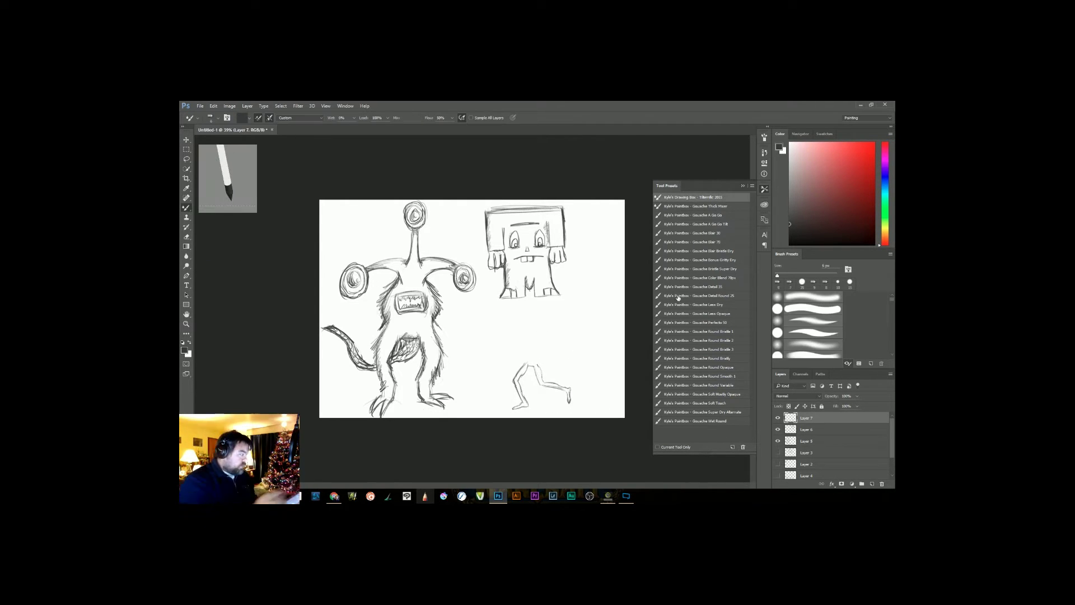
key(ctrl+z)
Step: Hide the other characters' layers and sketch a slim torso rising from the two running legs
click(778, 430)
click(778, 441)
drag(538, 306, 534, 334)
mouse_move(546, 287)
mouse_down()
mouse_move(539, 334)
mouse_move(552, 334)
mouse_move(561, 367)
mouse_up()
drag(545, 285, 538, 332)
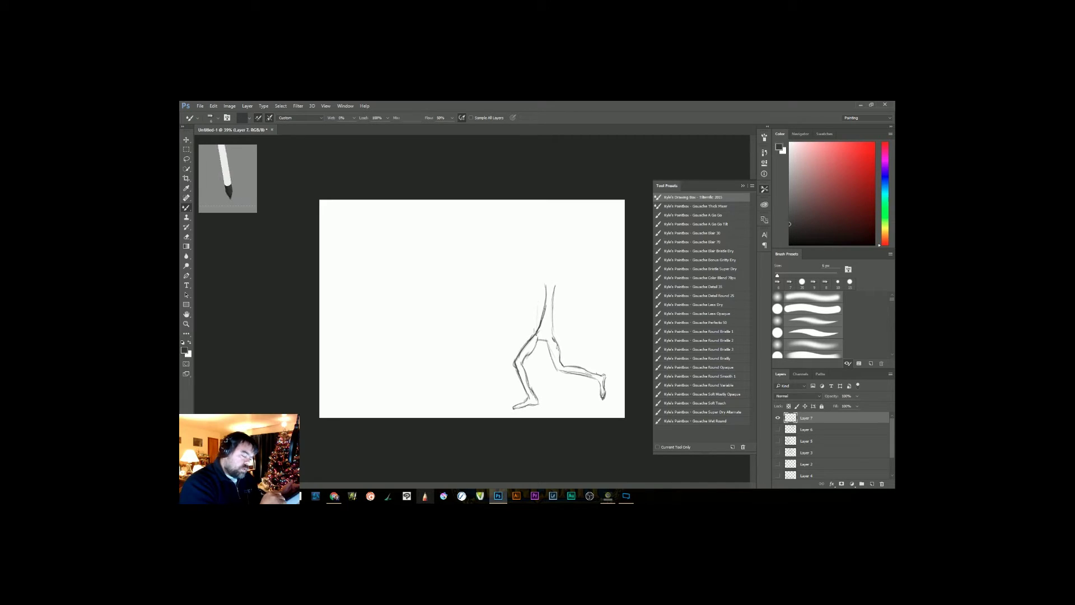
Step: Sketch the running figure's rear arm bent at the elbow with its hand at the hip, and darken the crotch
mouse_move(553, 321)
mouse_down()
mouse_move(555, 339)
mouse_move(531, 352)
mouse_up()
mouse_move(551, 296)
mouse_down()
mouse_move(567, 321)
mouse_move(554, 343)
mouse_up()
mouse_move(550, 301)
mouse_down()
mouse_move(563, 319)
mouse_move(546, 342)
mouse_up()
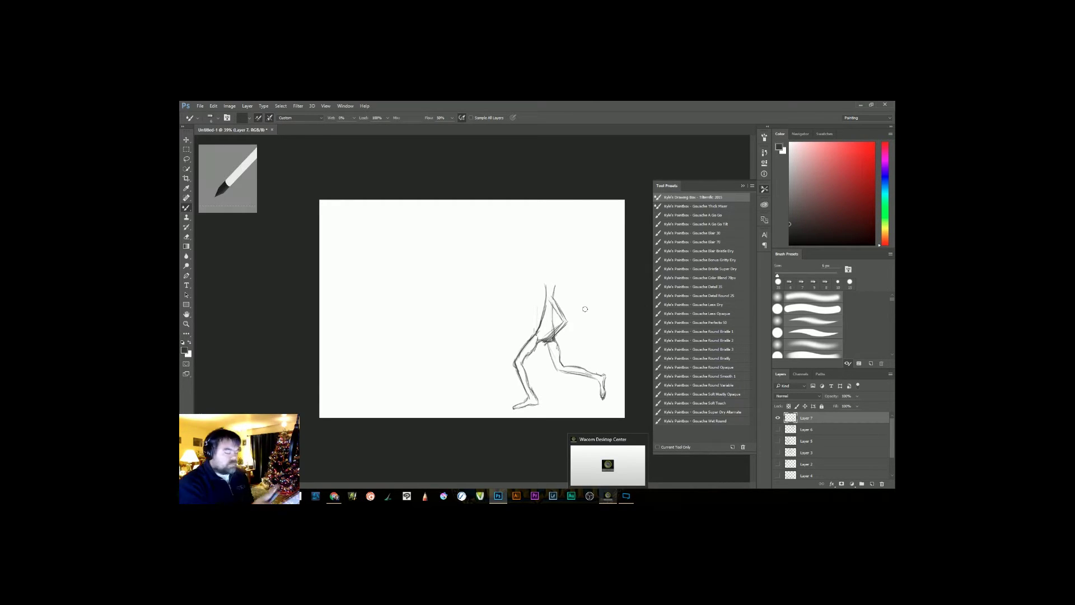
scroll(561, 352, up, 7)
drag(540, 282, 504, 334)
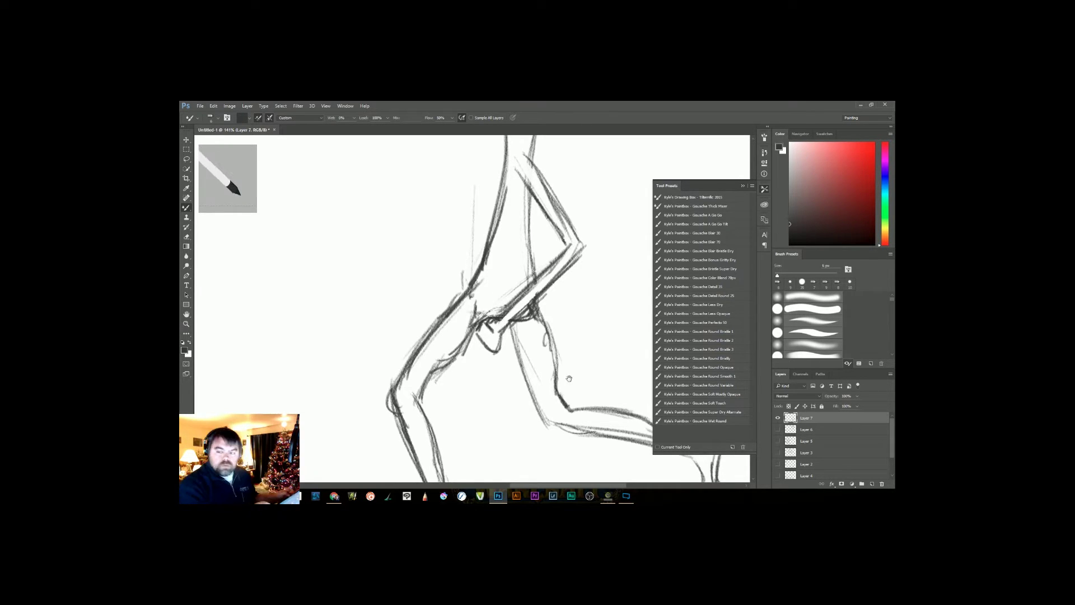
Step: Close off the running figure's neck and sketch a tall, narrow rectangular head on top of it
scroll(546, 228, down, 3)
drag(553, 234, 537, 230)
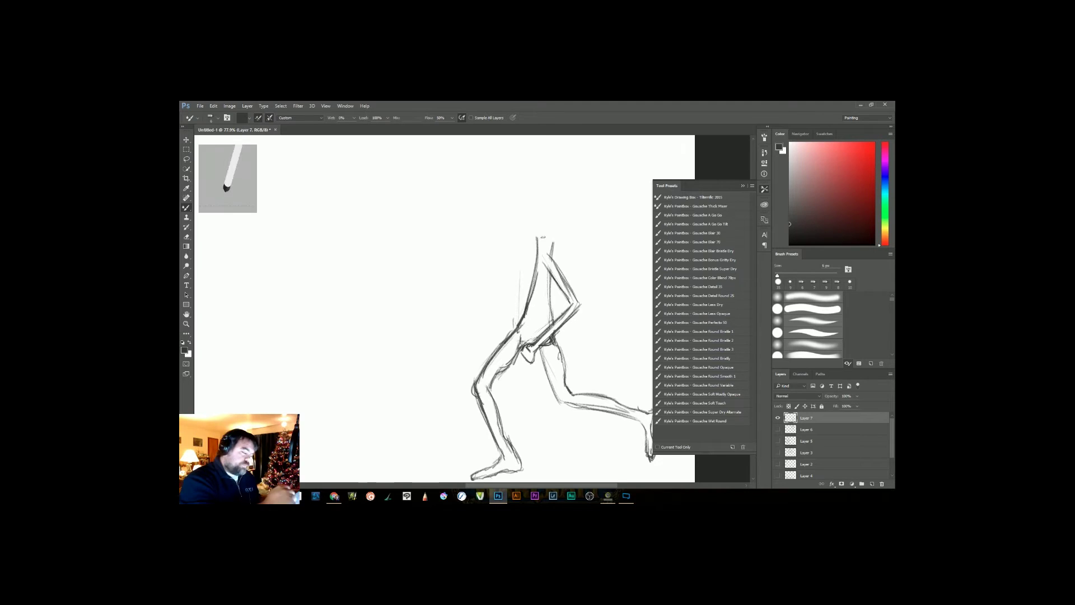
mouse_move(536, 170)
mouse_down()
mouse_move(533, 234)
mouse_move(558, 234)
mouse_up()
drag(535, 234, 558, 236)
drag(534, 180, 530, 221)
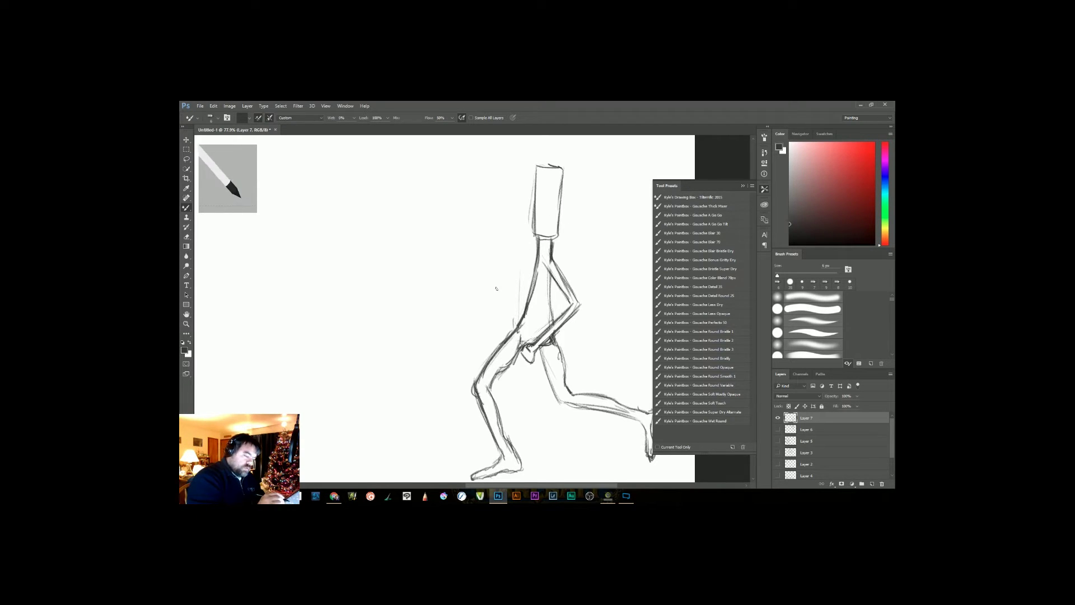
Step: Sketch the running figure's front arm raised with a clenched fist, and add a long eye, pointed nose and mouth
drag(533, 272, 501, 275)
drag(506, 276, 486, 236)
key(ctrl+alt+z)
key(ctrl+alt+z)
drag(531, 272, 497, 267)
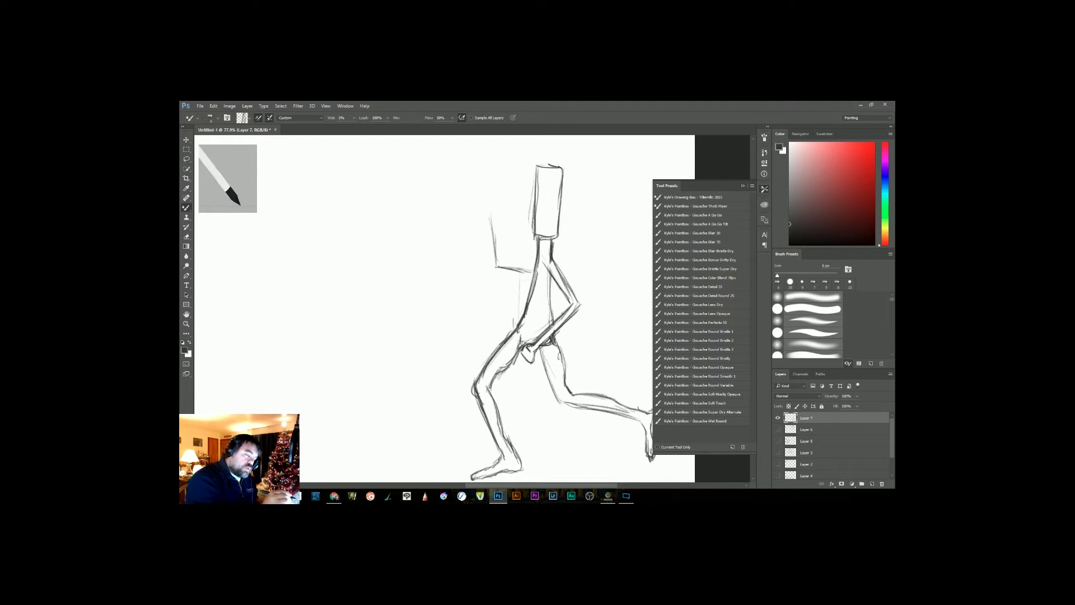
mouse_move(524, 275)
mouse_down()
mouse_move(500, 275)
mouse_move(492, 261)
mouse_move(493, 270)
mouse_move(487, 219)
mouse_move(521, 270)
mouse_up()
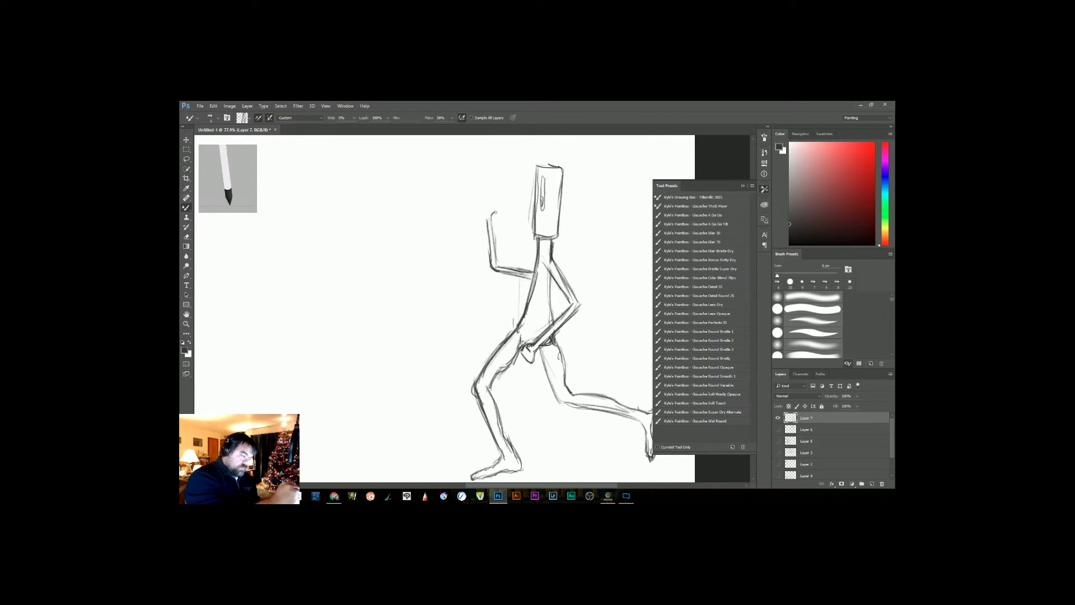
mouse_move(623, 494)
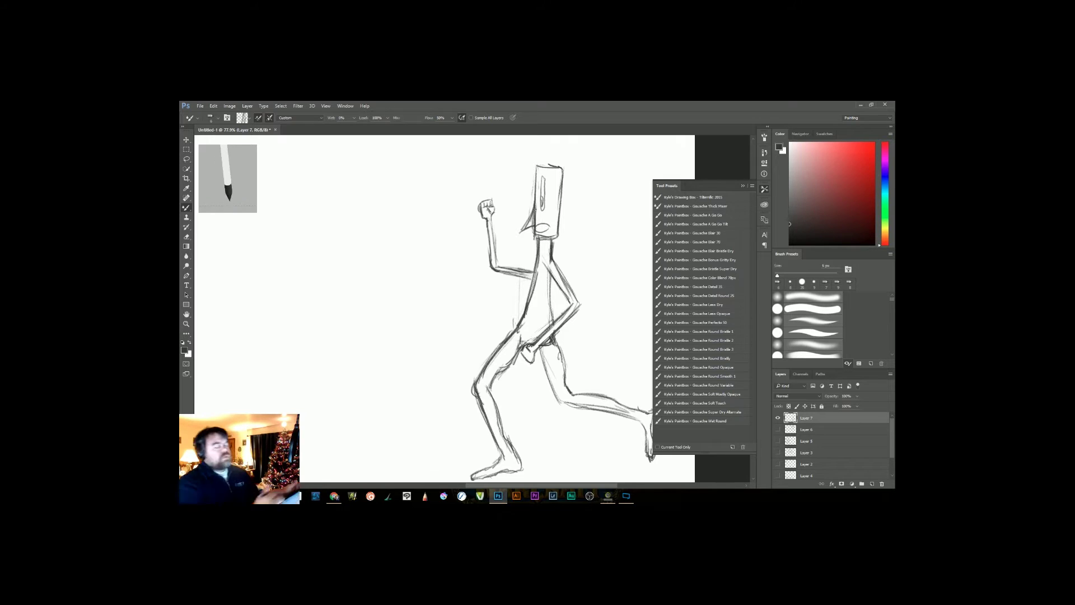
Step: Erase the stray lines around the running figure's front shin and heel
mouse_move(541, 419)
mouse_down()
mouse_move(603, 415)
mouse_move(535, 420)
mouse_up()
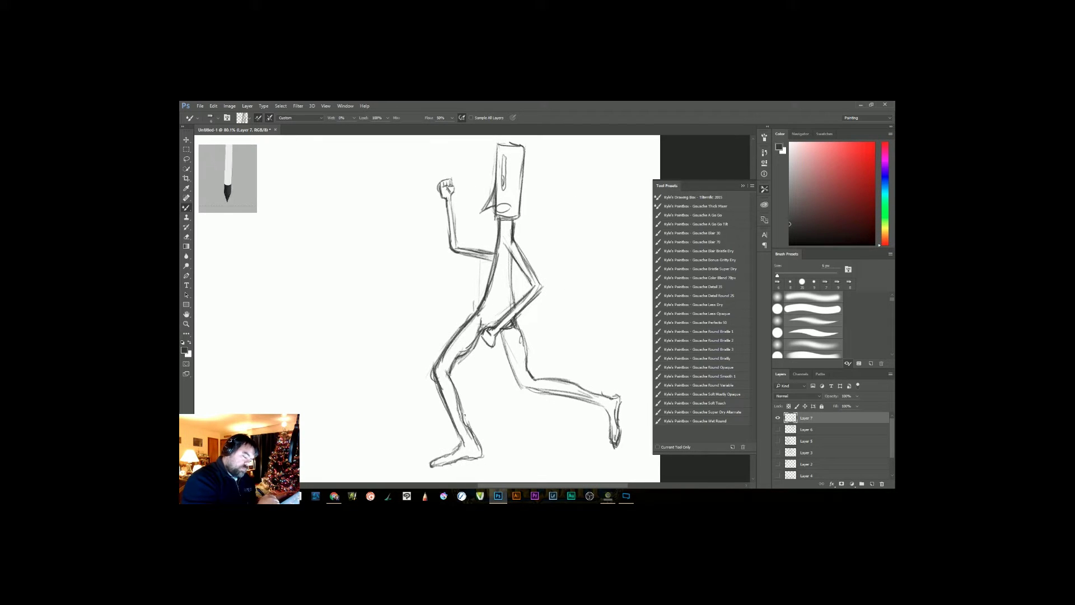
key(e)
drag(471, 424, 480, 458)
key(b)
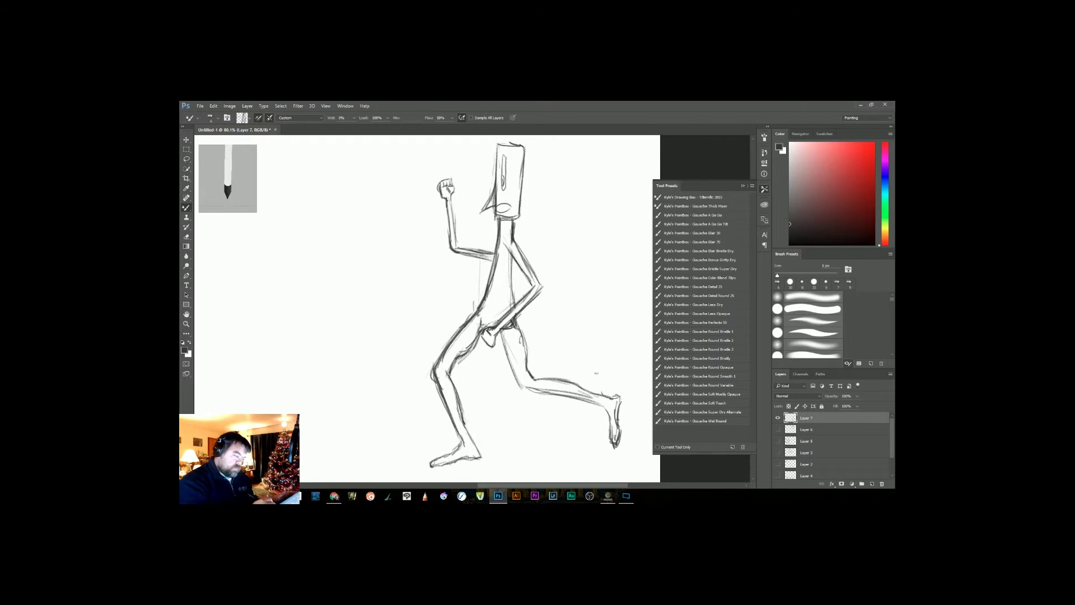
Step: Add an eyebrow mark to the running figure's head and darken the outlines of its torso and limbs
mouse_move(505, 195)
mouse_down()
mouse_move(540, 196)
mouse_move(473, 258)
mouse_move(466, 225)
mouse_up()
drag(475, 186, 436, 249)
drag(475, 176, 472, 268)
mouse_move(517, 402)
mouse_down()
mouse_move(484, 402)
mouse_move(475, 281)
mouse_up()
mouse_move(484, 348)
mouse_down()
mouse_move(585, 414)
mouse_move(604, 407)
mouse_up()
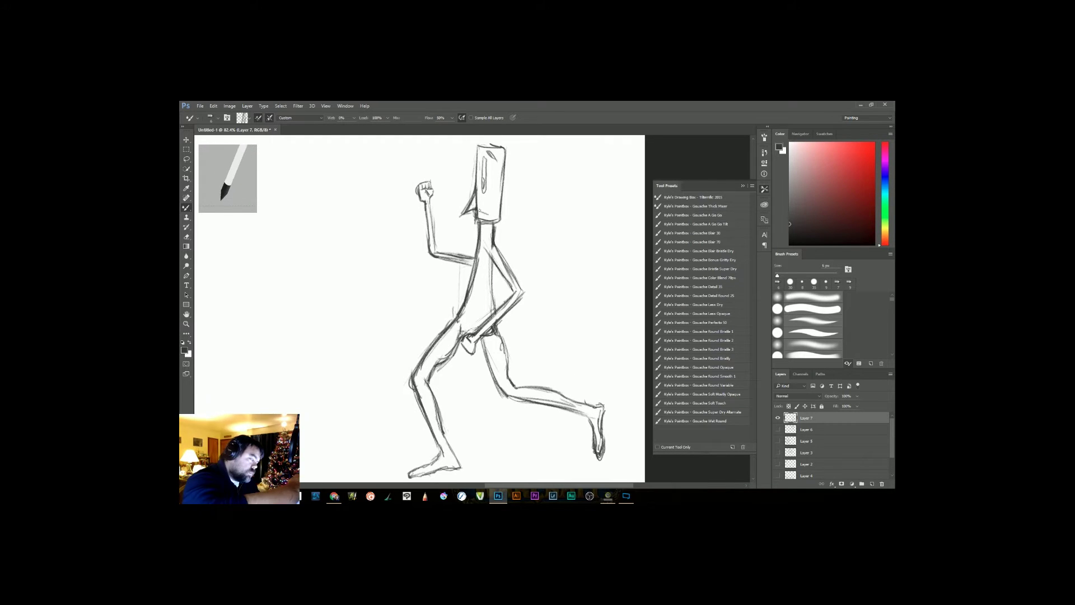
mouse_move(430, 202)
mouse_down()
mouse_move(451, 255)
mouse_move(475, 263)
mouse_move(454, 326)
mouse_up()
key(ctrl+z)
drag(478, 259, 456, 319)
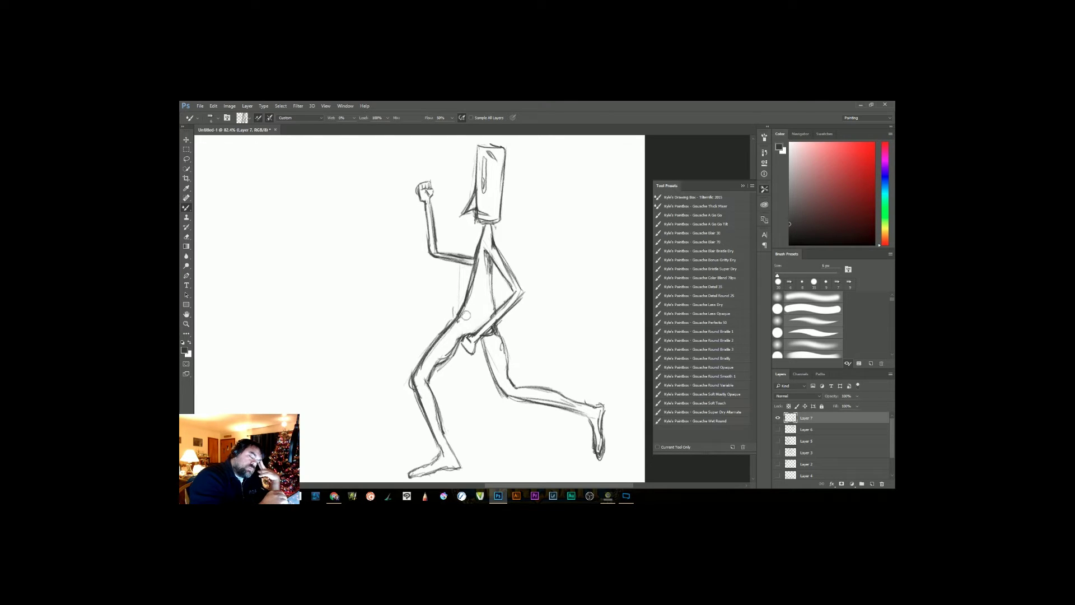
Step: Add a column of spots to the running figure's head and curved spikes down its back
mouse_move(487, 152)
mouse_down()
mouse_move(497, 161)
mouse_move(480, 165)
mouse_up()
drag(506, 149, 504, 170)
drag(494, 230, 509, 236)
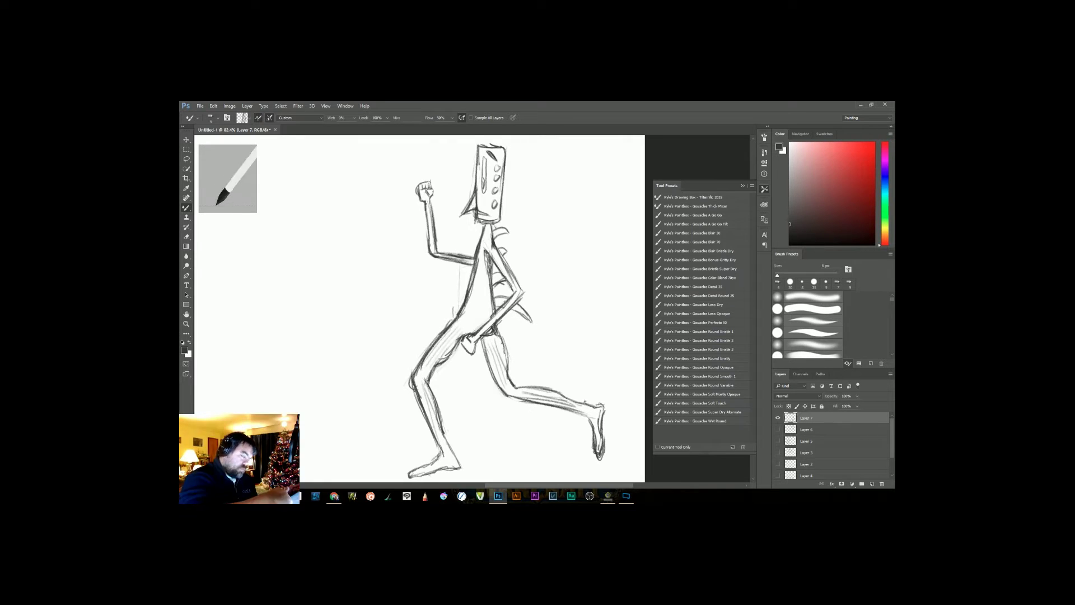
Step: Show the other characters' layers again and shift the running figure slightly up and right
scroll(533, 412, down, 3)
click(778, 430)
click(778, 441)
key(v)
mouse_move(592, 357)
mouse_down()
mouse_move(568, 352)
mouse_move(595, 347)
mouse_up()
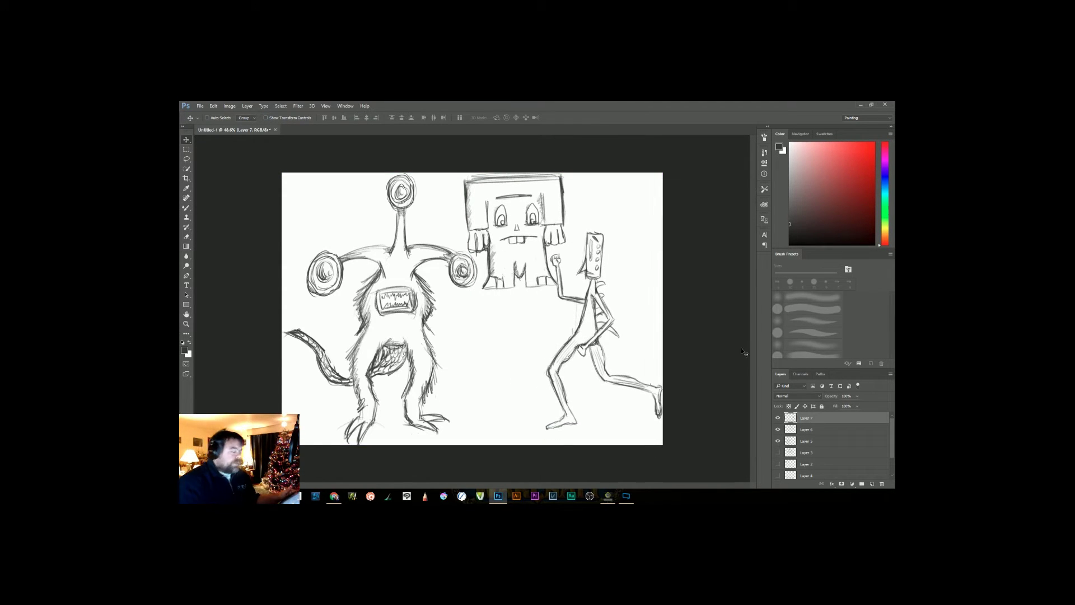
Step: Select the Kyle's Drawing Box brush preset and add a new layer for the next character
click(765, 189)
click(726, 199)
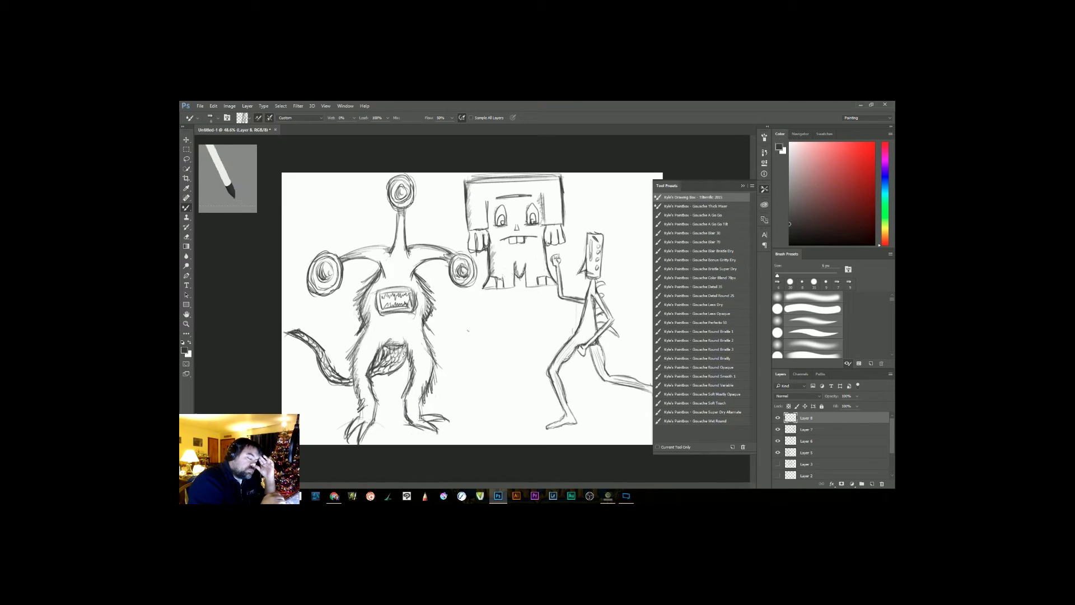
click(726, 207)
drag(507, 370, 516, 398)
click(726, 197)
key(ctrl+z)
drag(470, 337, 483, 371)
key(ctrl+z)
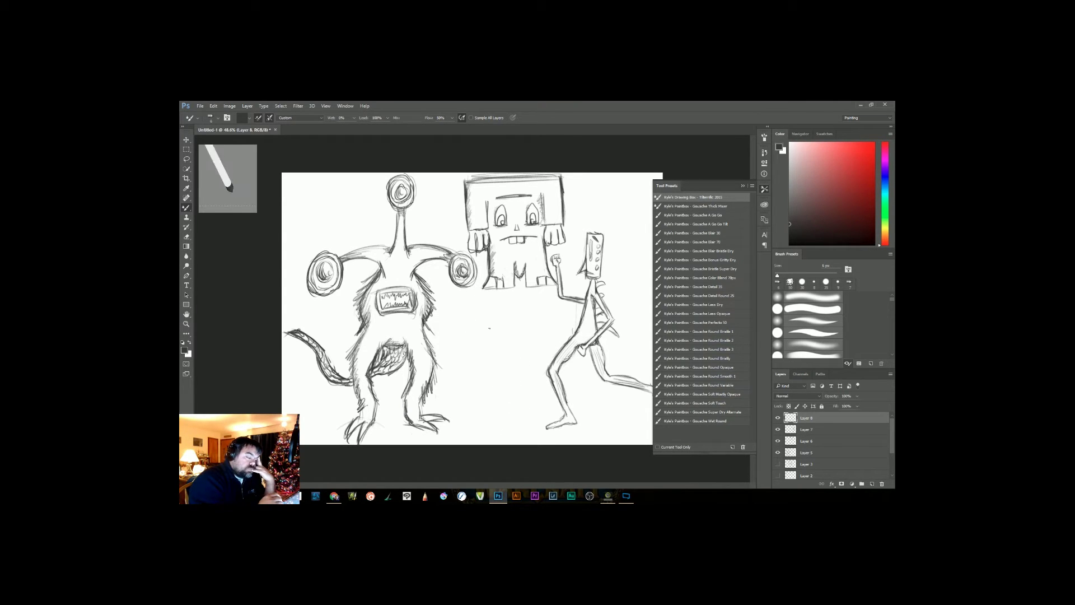
Step: Sketch a rounded body outline with two small horns below the block-headed creature
drag(473, 323, 456, 377)
mouse_move(485, 305)
mouse_down()
mouse_move(472, 324)
mouse_move(503, 306)
mouse_up()
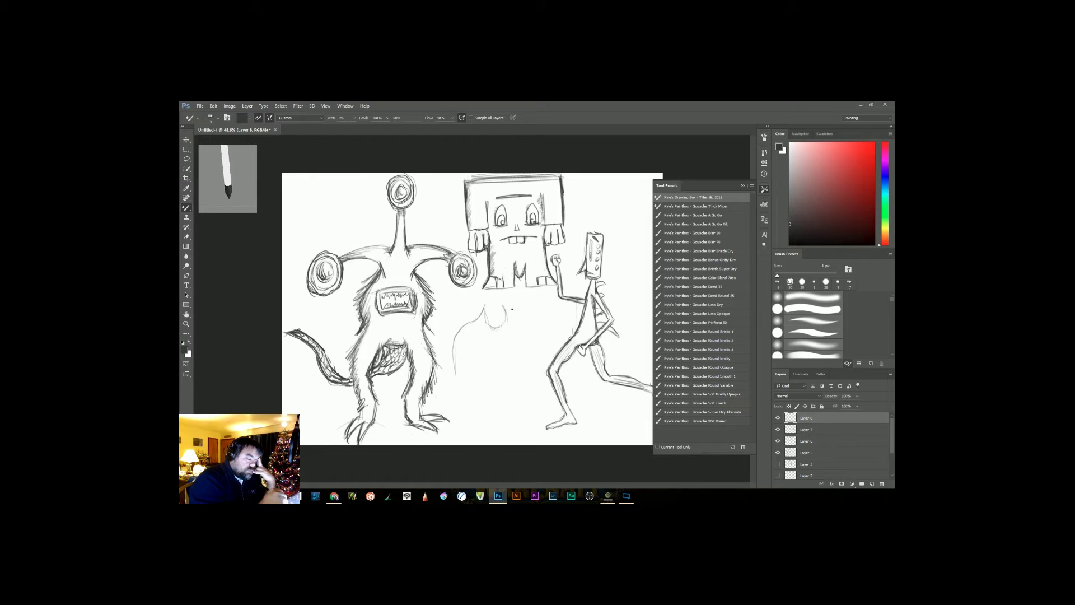
mouse_move(485, 306)
mouse_down()
mouse_move(498, 329)
mouse_move(531, 332)
mouse_move(532, 373)
mouse_up()
mouse_move(502, 304)
mouse_down()
mouse_move(515, 321)
mouse_move(455, 379)
mouse_up()
drag(513, 323, 532, 361)
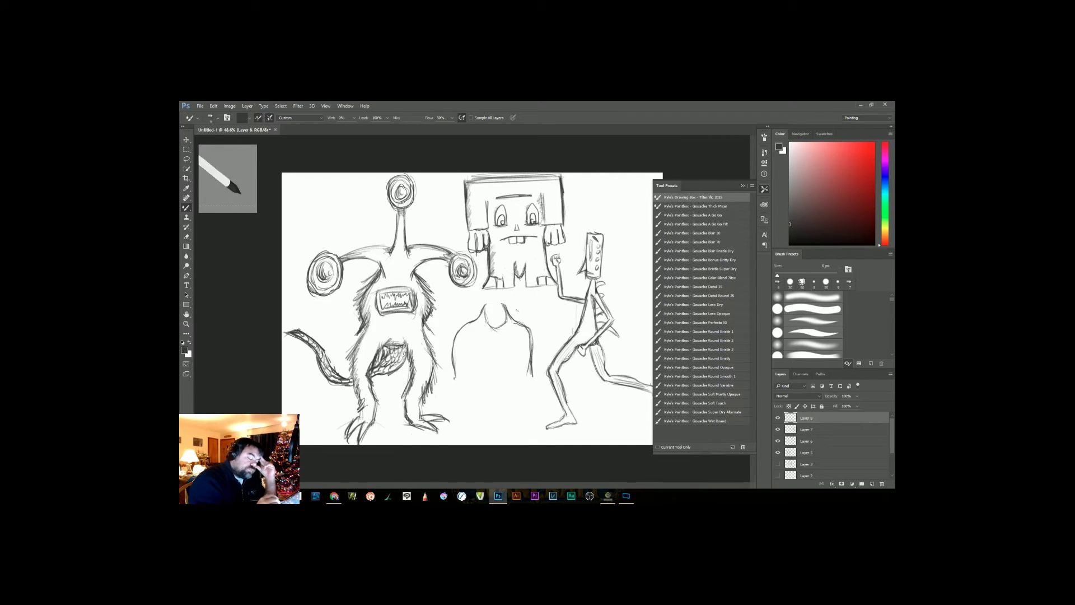
Step: Close the horned creature's base, and add two short feet, small round eyes and an open mouth with jagged teeth
mouse_move(454, 379)
mouse_down()
mouse_move(537, 377)
mouse_move(461, 392)
mouse_move(478, 385)
mouse_up()
drag(507, 384, 522, 392)
mouse_move(524, 383)
mouse_down()
mouse_move(522, 392)
mouse_move(477, 394)
mouse_up()
drag(507, 390, 522, 391)
mouse_move(462, 340)
mouse_down()
mouse_move(463, 352)
mouse_move(522, 352)
mouse_up()
mouse_move(519, 346)
mouse_down()
mouse_move(493, 374)
mouse_move(508, 358)
mouse_move(507, 369)
mouse_up()
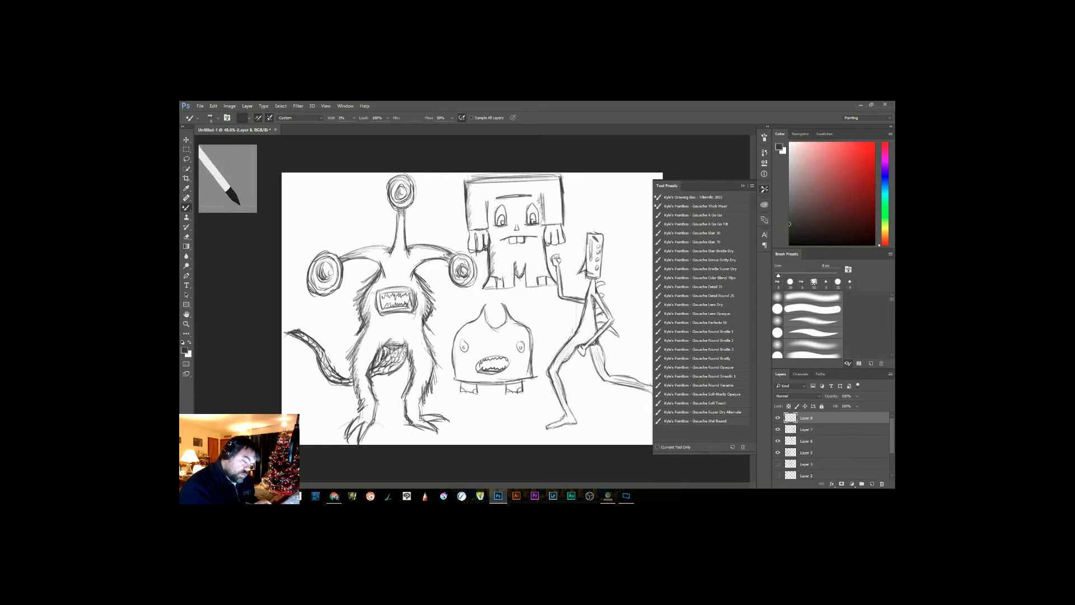
Step: Add pointed spikes to the horned creature's top and sides, with nostrils, cheek marks and darker toes
drag(468, 323, 450, 342)
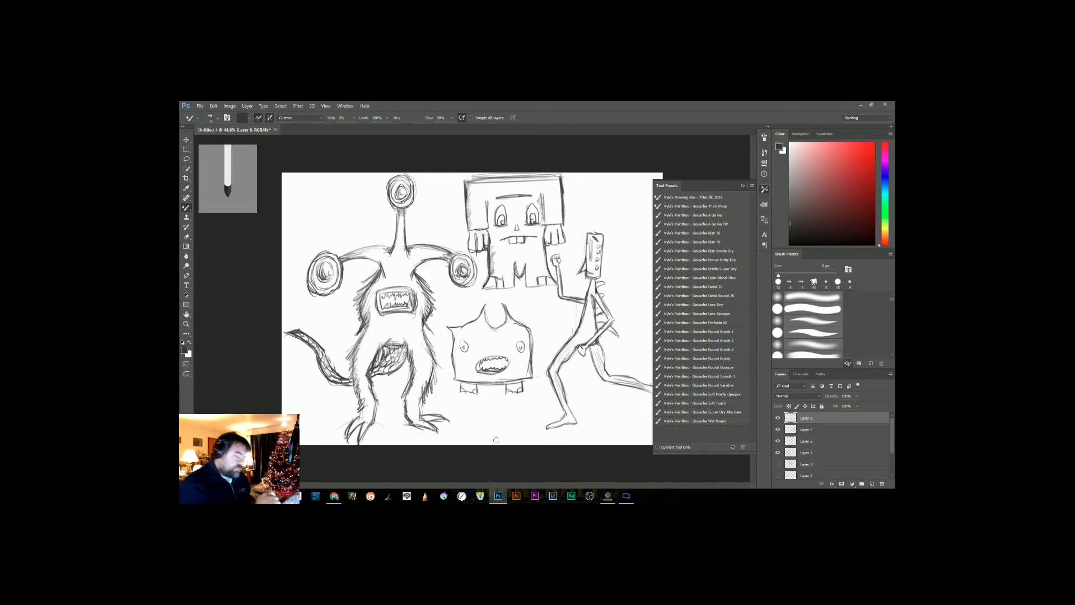
drag(518, 323, 530, 335)
drag(450, 339, 455, 351)
mouse_move(533, 348)
mouse_down()
mouse_move(545, 359)
mouse_move(533, 360)
mouse_up()
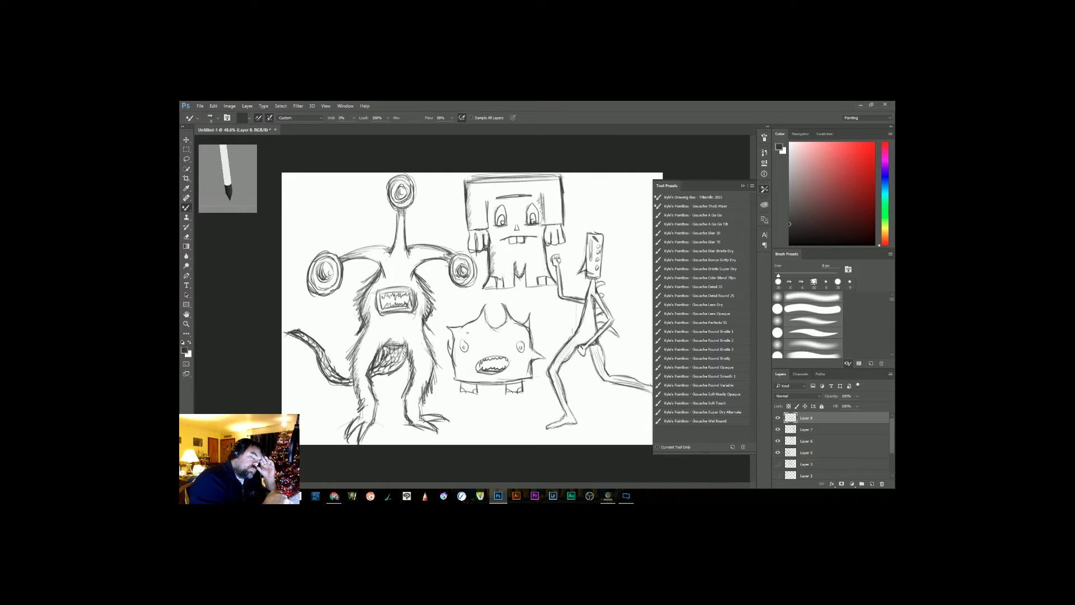
drag(464, 330, 481, 315)
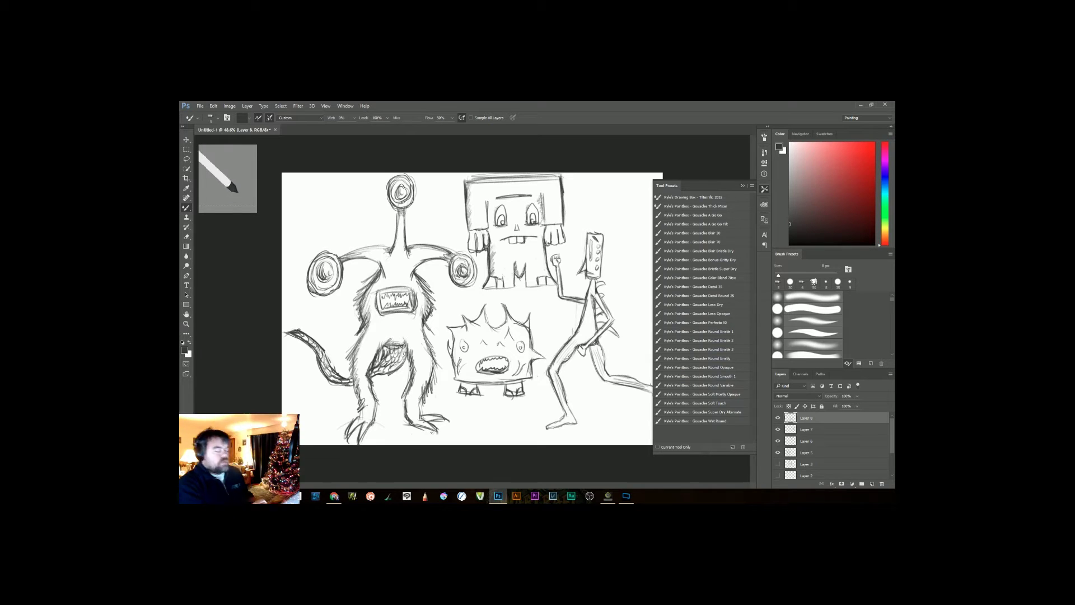
Step: Add slanted angry eyebrows to the spiky creature and touch up its mouth and bottom edge
drag(490, 354, 530, 354)
drag(439, 376, 431, 388)
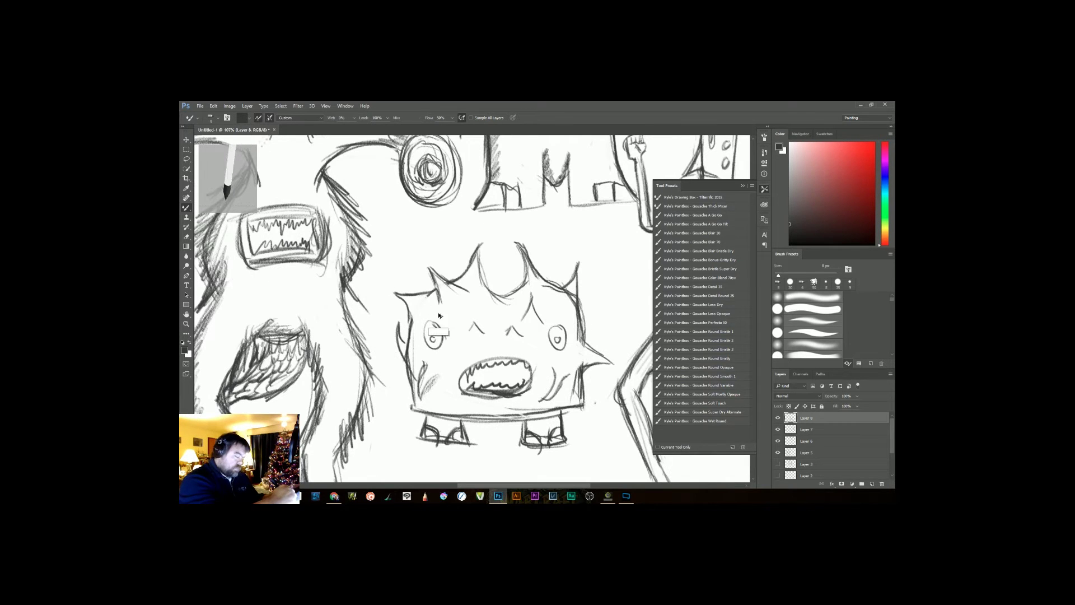
key(ctrl+z)
drag(549, 326, 569, 310)
drag(484, 392, 536, 384)
drag(585, 405, 526, 403)
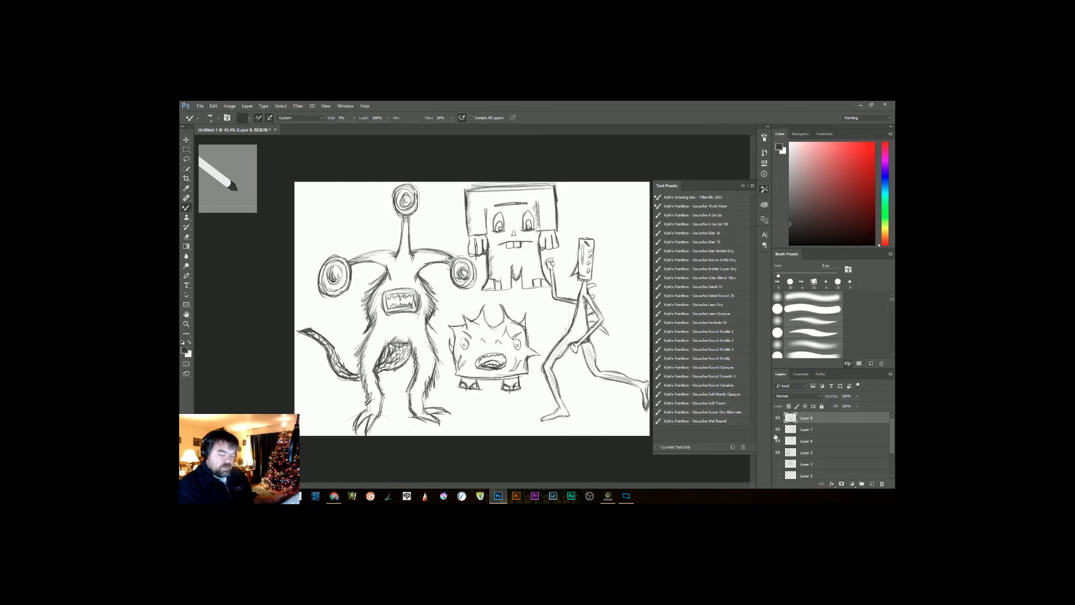
Step: Draw curved spikes on both of the spiky creature's cheeks and close the base of its forehead spike
drag(480, 353, 542, 350)
drag(413, 356, 407, 415)
drag(409, 415, 437, 371)
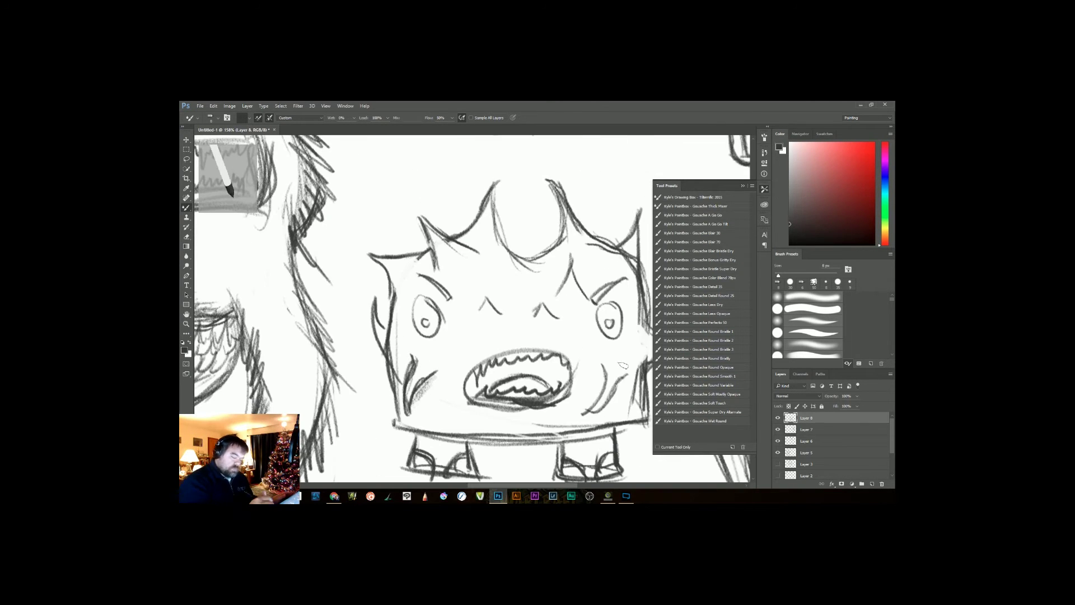
drag(603, 364, 584, 416)
drag(586, 415, 627, 374)
drag(571, 259, 553, 301)
drag(571, 259, 584, 300)
drag(467, 255, 476, 251)
drag(415, 357, 436, 373)
drag(603, 366, 627, 375)
drag(555, 302, 586, 301)
Step: Darken the spiky creature's horns, eyebrows and head spikes, and define the bases of the upper spikes
drag(465, 361, 412, 358)
drag(474, 320, 531, 321)
drag(462, 304, 388, 341)
drag(564, 417, 412, 303)
mouse_move(505, 368)
mouse_down()
mouse_move(551, 391)
mouse_move(490, 388)
mouse_up()
drag(470, 292, 496, 294)
mouse_move(456, 273)
mouse_down()
mouse_move(421, 327)
mouse_move(496, 368)
mouse_up()
drag(487, 357, 530, 321)
drag(510, 263, 536, 296)
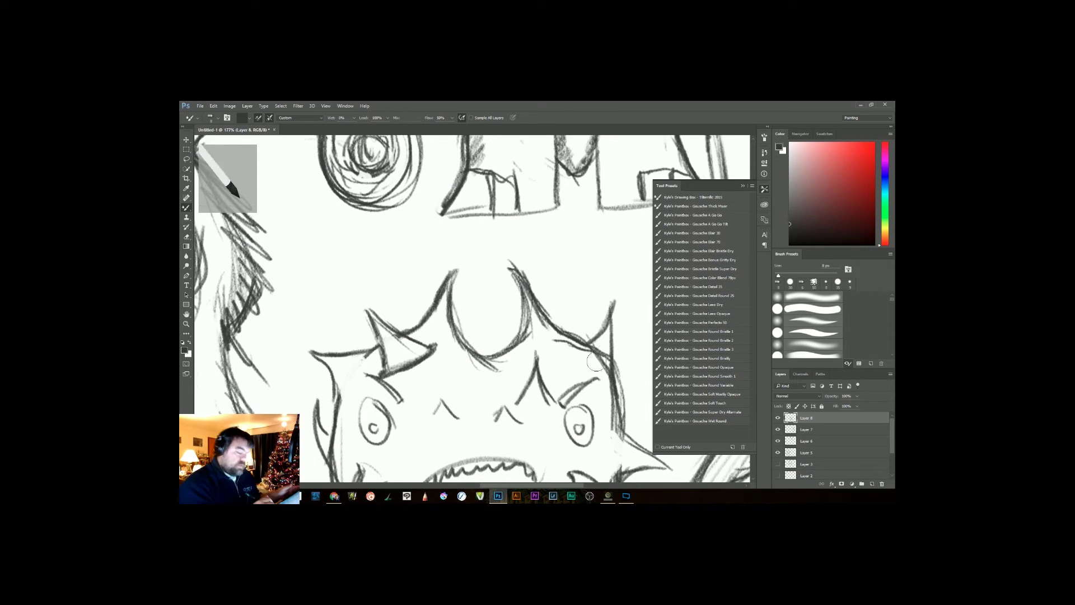
drag(588, 351, 553, 340)
Step: Strengthen the outlines of the spiky creature's feet and toes
drag(579, 429, 479, 179)
drag(444, 399, 450, 388)
drag(421, 367, 471, 366)
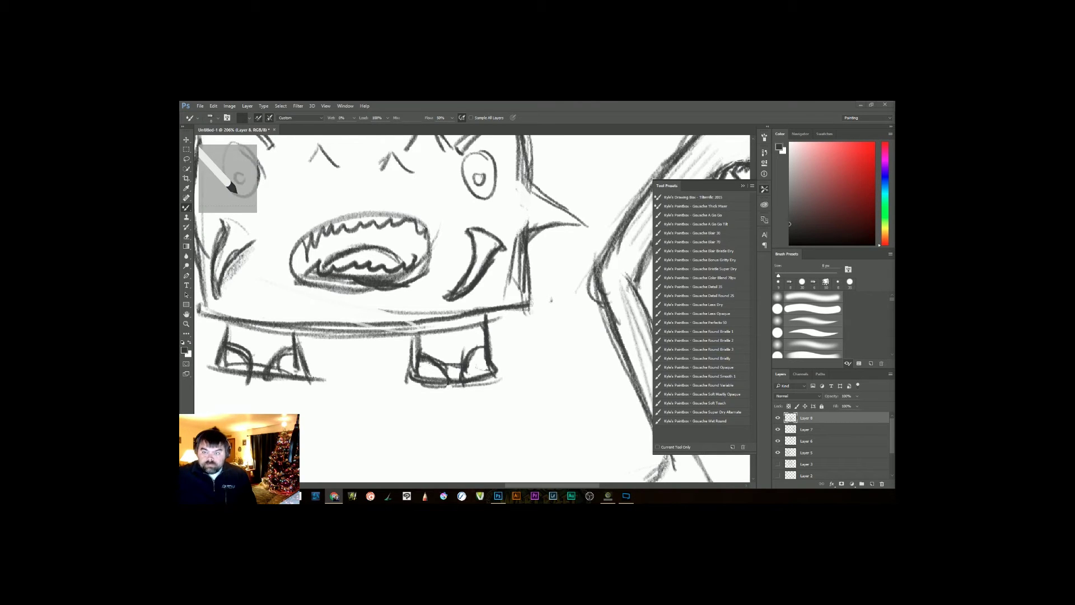
drag(393, 371, 450, 390)
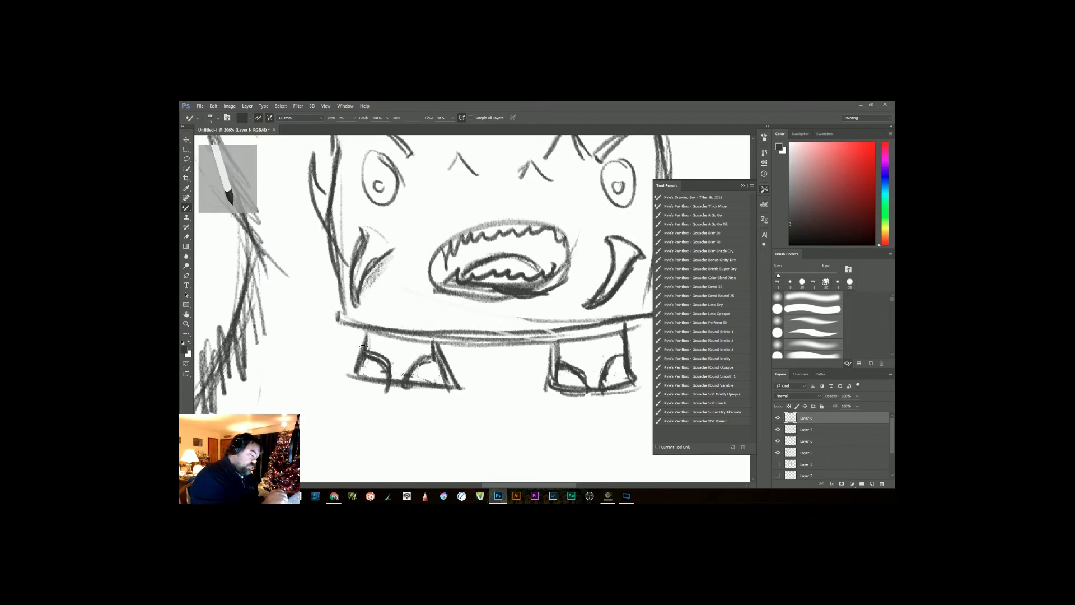
drag(367, 333, 355, 376)
key(ctrl+0)
Step: On a new layer with all other characters hidden, sketch a round head with large bulging circular eyes at its sides
drag(778, 418, 778, 453)
click(873, 484)
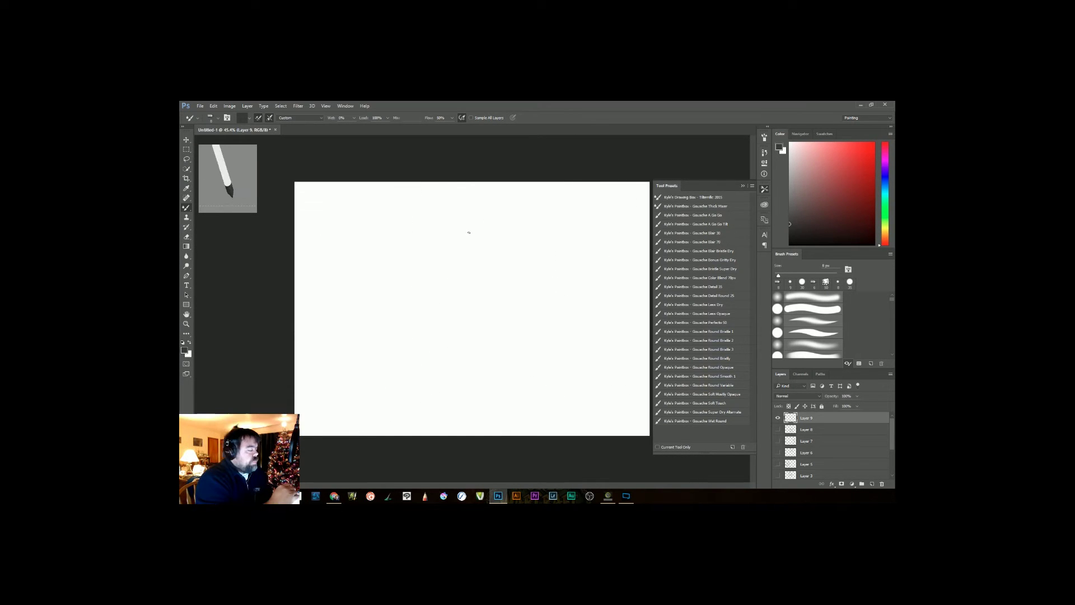
mouse_move(344, 355)
mouse_down()
mouse_move(360, 321)
mouse_move(355, 369)
mouse_up()
mouse_move(351, 327)
mouse_down()
mouse_move(344, 362)
mouse_move(381, 390)
mouse_move(389, 305)
mouse_move(429, 317)
mouse_move(424, 361)
mouse_up()
key(ctrl+z)
mouse_move(443, 324)
mouse_down()
mouse_move(427, 362)
mouse_move(436, 367)
mouse_up()
key(ctrl+z)
drag(411, 308, 436, 326)
key(bracketright)
mouse_move(364, 387)
mouse_down()
mouse_move(399, 390)
mouse_move(440, 372)
mouse_up()
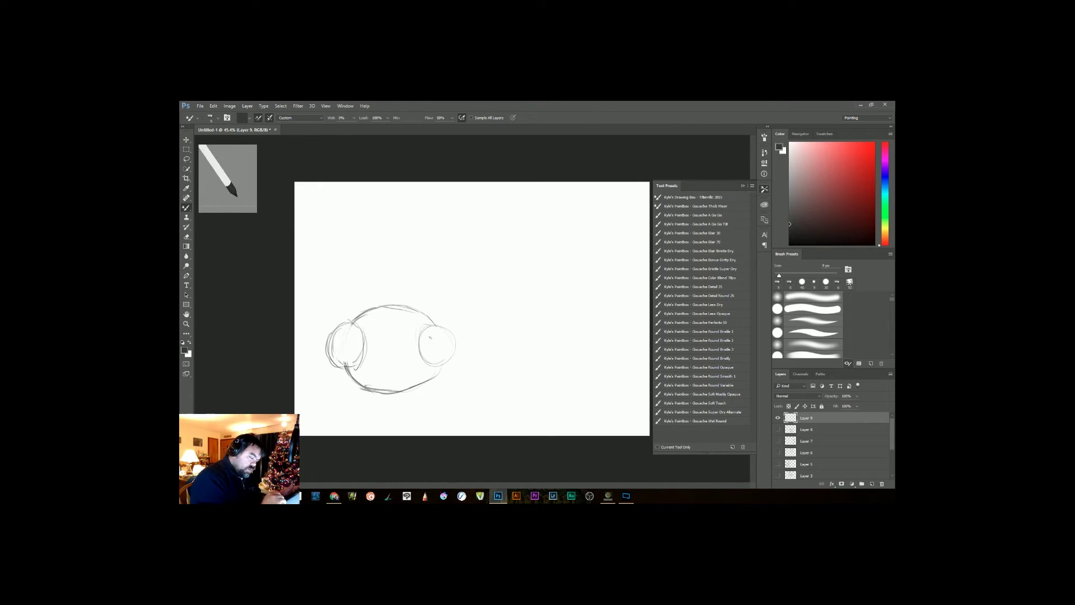
Step: Move the round head up and right, and add pupils, a long nose and slanted eyebrows
click(187, 139)
mouse_move(393, 347)
mouse_down()
mouse_move(422, 270)
mouse_move(415, 291)
mouse_up()
click(719, 198)
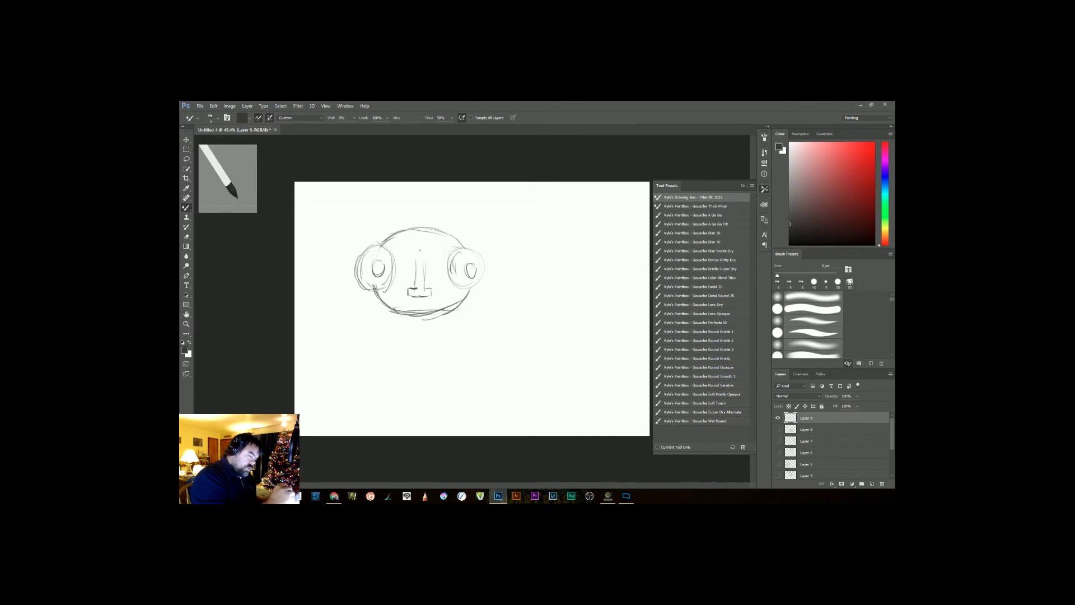
drag(476, 232, 441, 244)
drag(368, 229, 403, 246)
Step: Sketch a wide dome-shaped body with a closed base beneath the bulging-eyed head
drag(381, 300, 361, 383)
drag(470, 294, 485, 375)
drag(360, 384, 491, 380)
drag(377, 299, 359, 363)
Step: Draw a wide, thick-lipped mouth on the bulging-eyed character and darken the outlines of both eyes
mouse_move(461, 306)
mouse_down()
mouse_move(423, 320)
mouse_move(396, 314)
mouse_move(469, 298)
mouse_move(453, 307)
mouse_up()
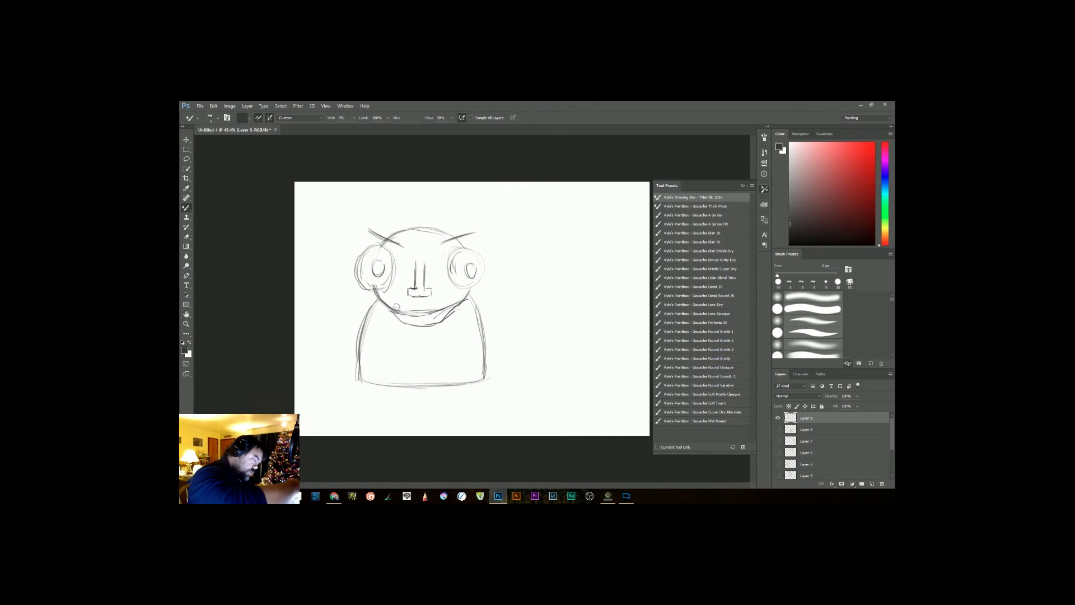
drag(400, 317, 445, 309)
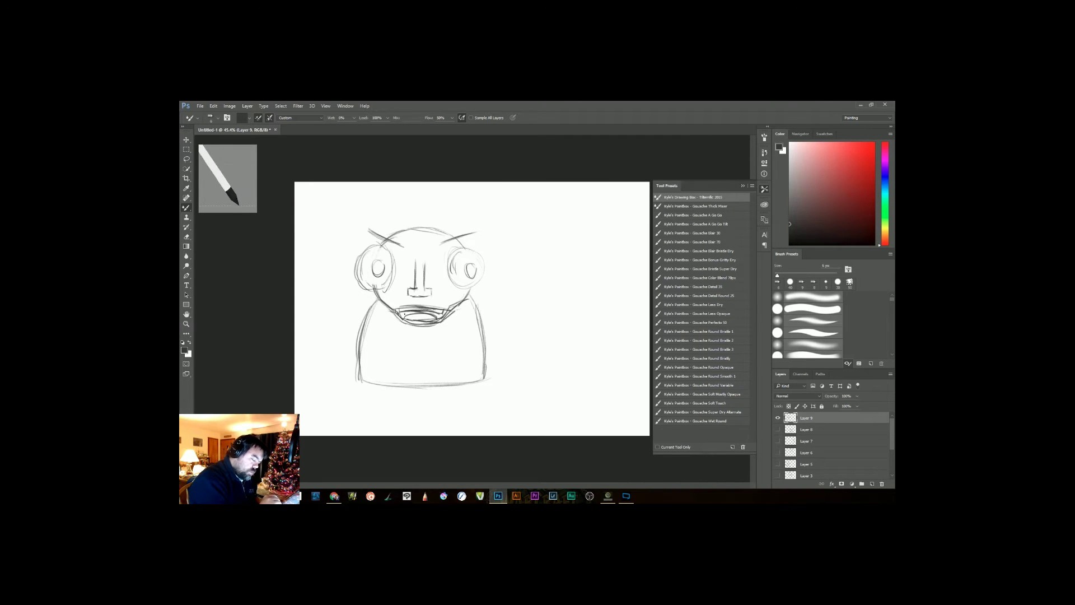
mouse_move(372, 247)
mouse_down()
mouse_move(376, 291)
mouse_move(385, 249)
mouse_up()
drag(461, 248, 472, 251)
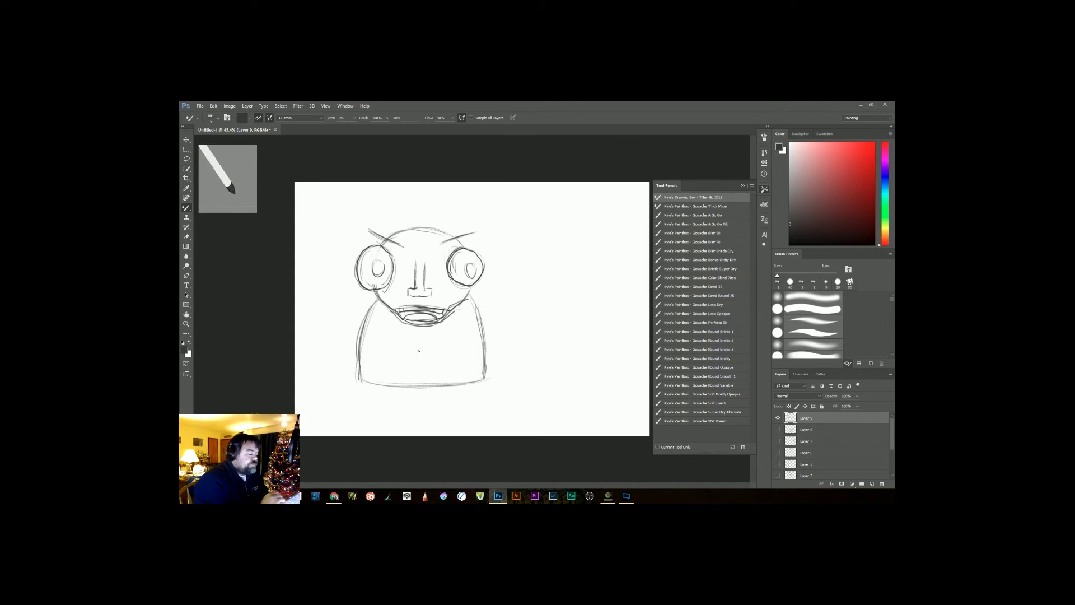
Step: Sketch a rounded arm with a ball-shaped hand on each side of the bulging-eyed character's body
mouse_move(372, 332)
mouse_down()
mouse_move(376, 362)
mouse_move(364, 383)
mouse_move(364, 367)
mouse_up()
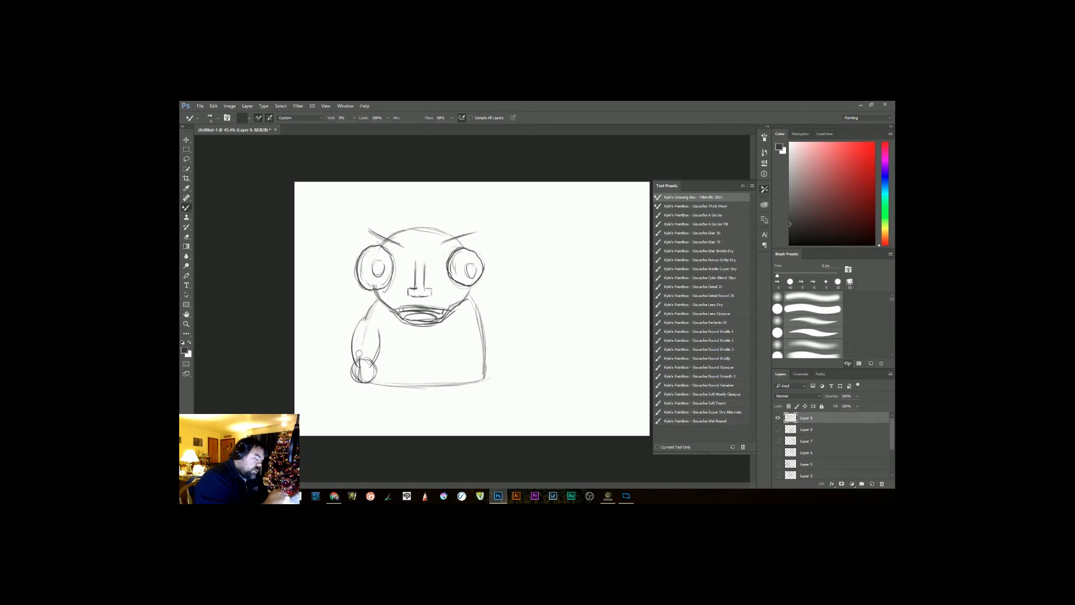
drag(381, 325, 376, 365)
drag(480, 314, 493, 361)
mouse_move(493, 361)
mouse_down()
mouse_move(477, 373)
mouse_move(493, 375)
mouse_up()
mouse_move(473, 324)
mouse_down()
mouse_move(465, 357)
mouse_move(483, 344)
mouse_move(438, 311)
mouse_up()
key(e)
key(b)
drag(396, 353, 393, 407)
drag(400, 353, 394, 410)
drag(400, 352, 401, 401)
drag(396, 360, 392, 414)
key(ctrl+alt+z)
key(ctrl+alt+z)
key(ctrl+alt+z)
key(ctrl+alt+z)
key(ctrl+alt+z)
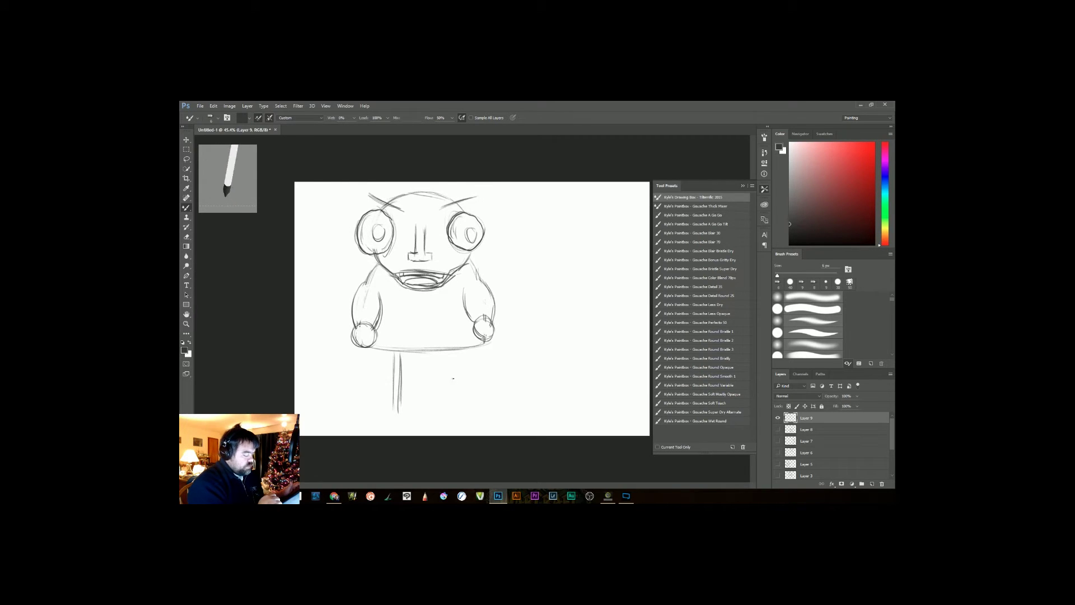
Step: Sketch two straight, widely spaced legs beneath the bulging-eyed character's body and close off the end of the second leg
drag(384, 351, 383, 415)
drag(407, 350, 408, 418)
drag(440, 352, 439, 417)
drag(457, 350, 464, 420)
drag(441, 415, 465, 414)
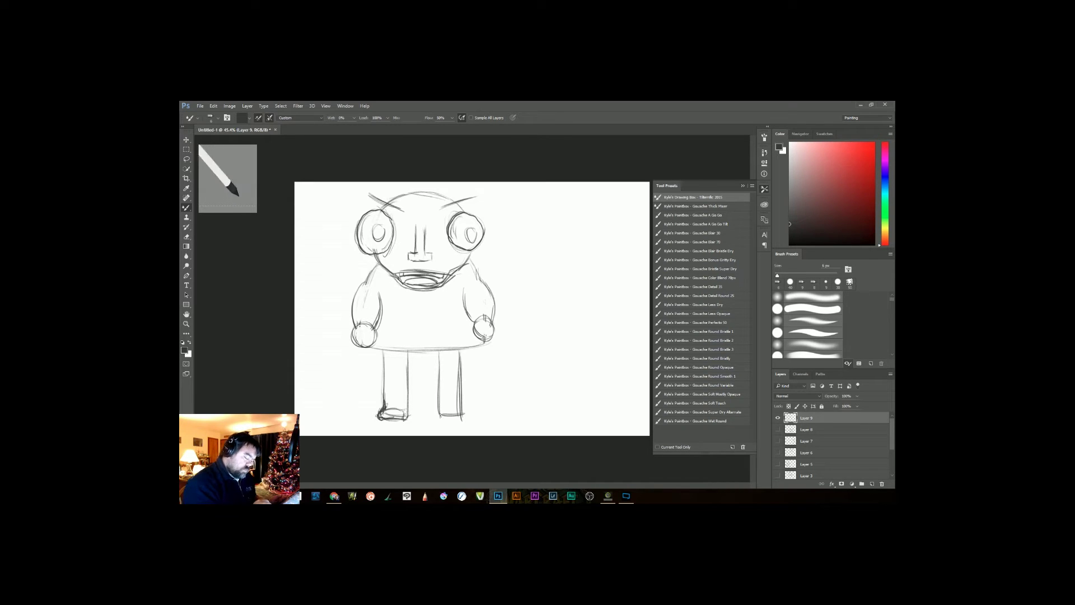
Step: Shape shoes at the ends of both legs, erase the overlapping lines and darken the second leg's outline
key(e)
drag(386, 410, 383, 414)
key(b)
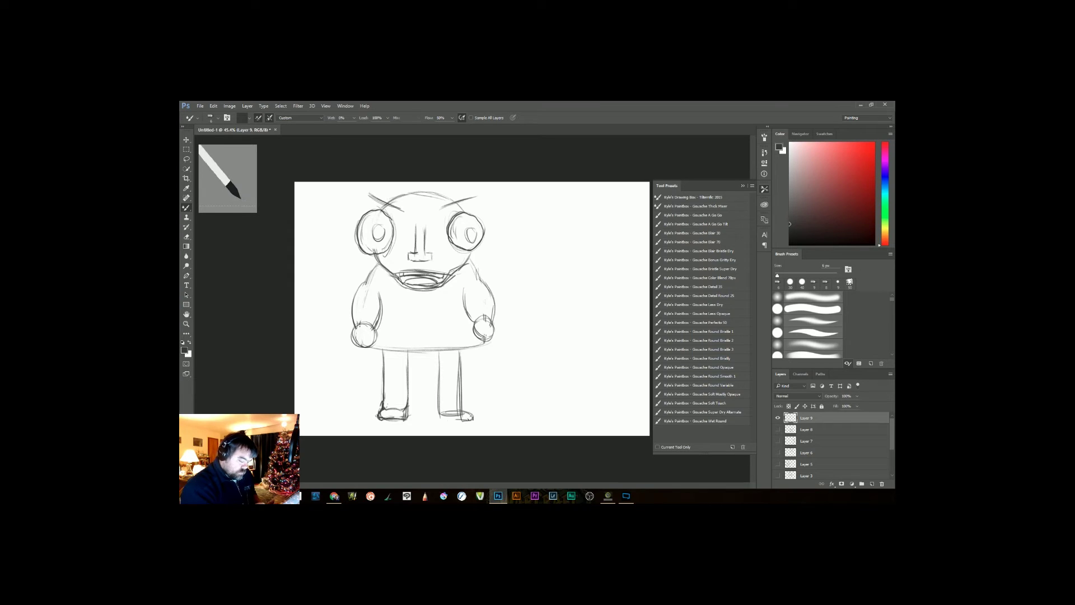
key(e)
drag(459, 404, 462, 414)
key(b)
mouse_move(460, 357)
mouse_down()
mouse_move(462, 406)
mouse_move(440, 405)
mouse_up()
drag(441, 386, 439, 416)
Step: Clean up the bulging-eyed character's mouth, add upper teeth, shade the inside dark and strengthen the lip outline
drag(387, 233, 449, 234)
key(e)
mouse_move(543, 381)
mouse_down()
mouse_move(482, 377)
mouse_move(489, 393)
mouse_up()
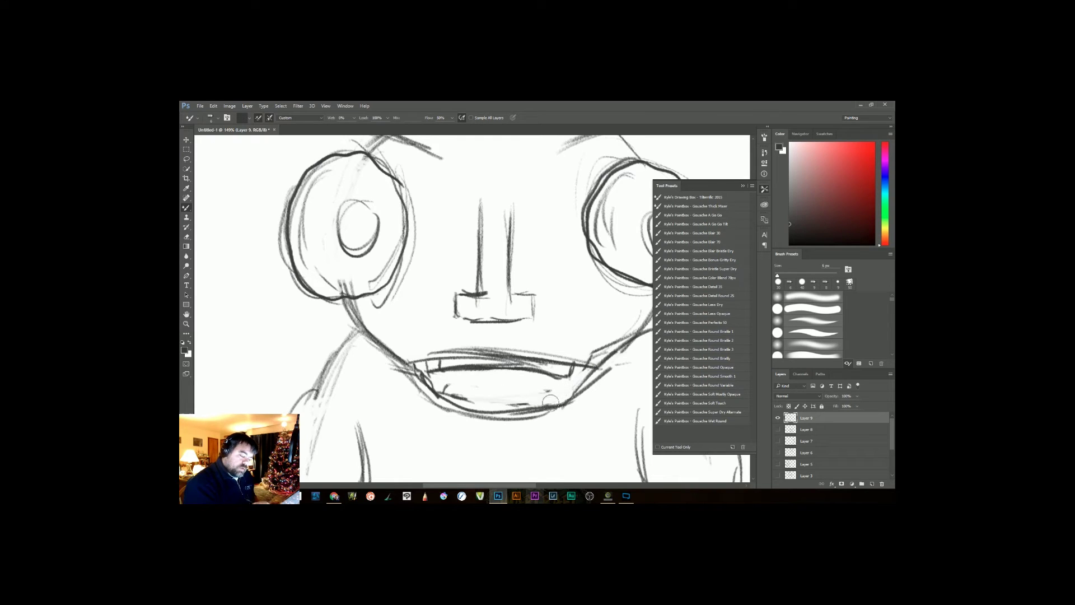
mouse_move(365, 329)
mouse_down()
mouse_move(590, 369)
mouse_move(439, 398)
mouse_move(549, 402)
mouse_up()
mouse_move(451, 400)
mouse_down()
mouse_move(542, 367)
mouse_move(488, 359)
mouse_move(545, 361)
mouse_move(438, 362)
mouse_move(557, 376)
mouse_up()
mouse_move(417, 363)
mouse_down()
mouse_move(445, 394)
mouse_move(505, 374)
mouse_move(563, 379)
mouse_move(563, 390)
mouse_move(582, 371)
mouse_move(462, 395)
mouse_up()
Step: Redraw the base of the long nose as a crisp, dark rectangular outline
mouse_move(456, 295)
mouse_down()
mouse_move(459, 325)
mouse_move(536, 295)
mouse_up()
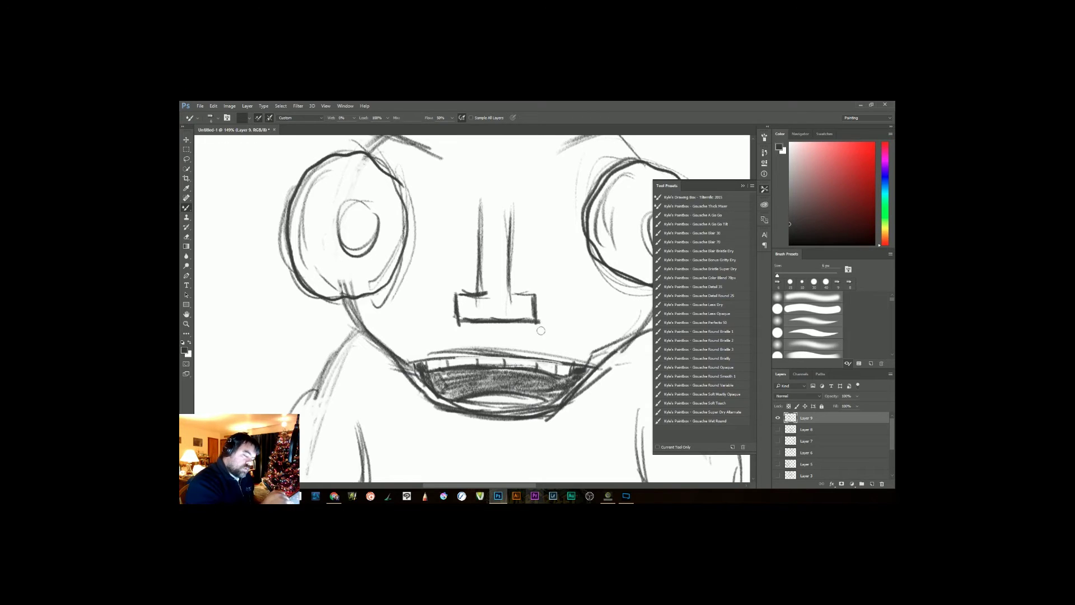
drag(455, 293, 480, 292)
drag(509, 293, 536, 295)
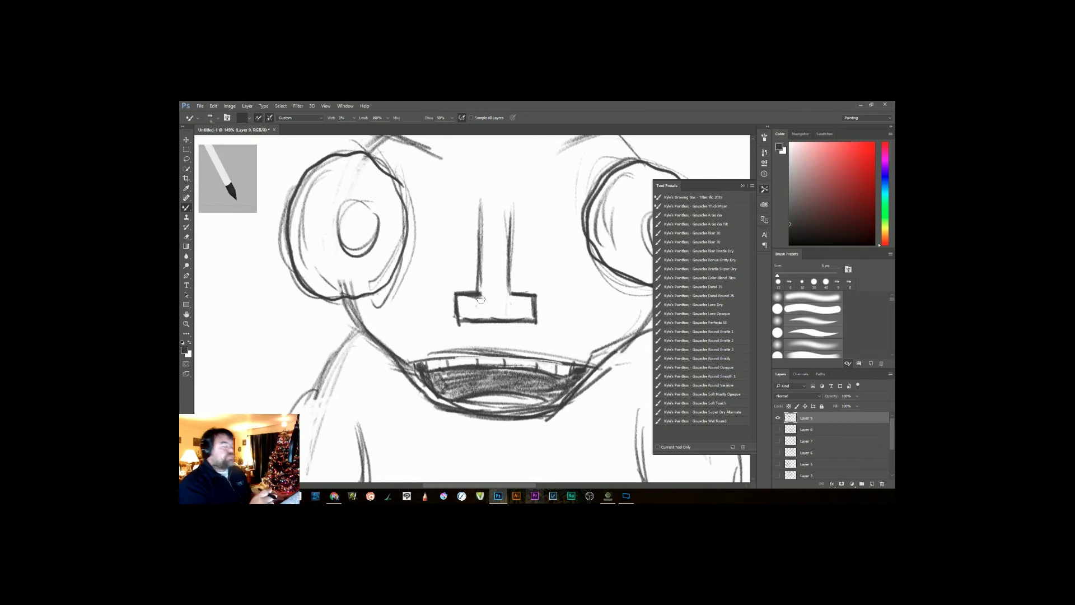
key(ctrl+0)
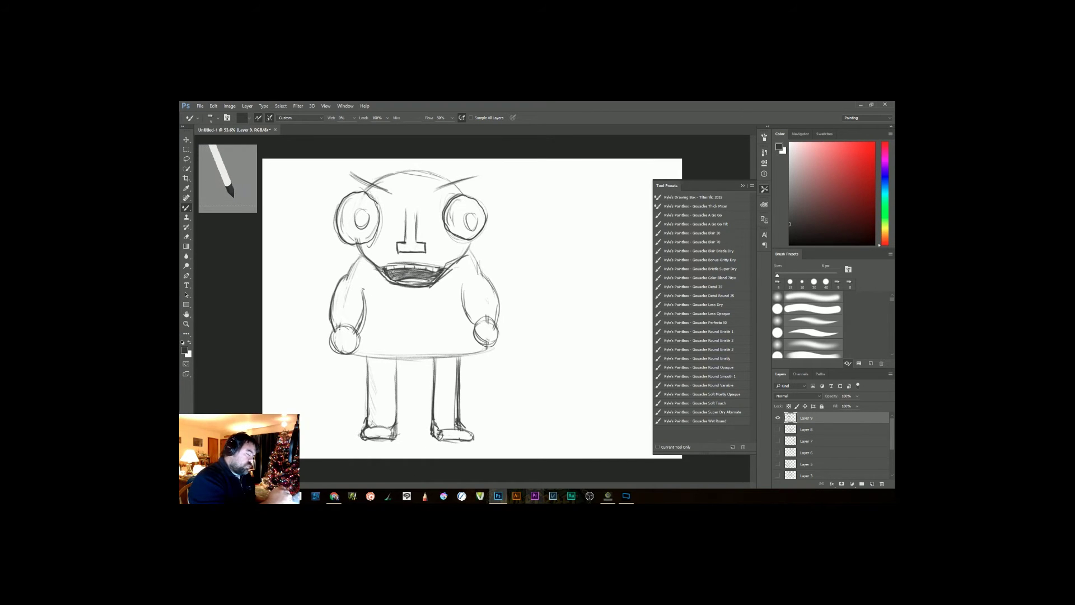
Step: Darken the outlines of both pupils and eyes, and draw finger lines on both round hands
drag(356, 213, 366, 211)
drag(469, 212, 473, 229)
drag(461, 199, 454, 228)
mouse_move(355, 196)
mouse_down()
mouse_move(344, 231)
mouse_move(365, 249)
mouse_up()
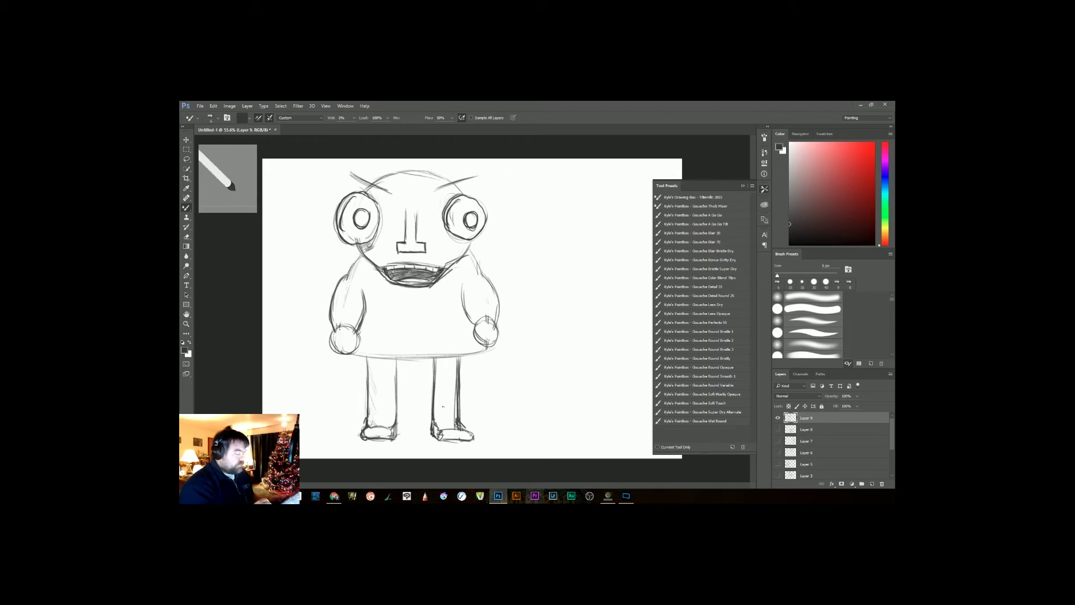
drag(482, 334, 486, 344)
drag(490, 335, 495, 349)
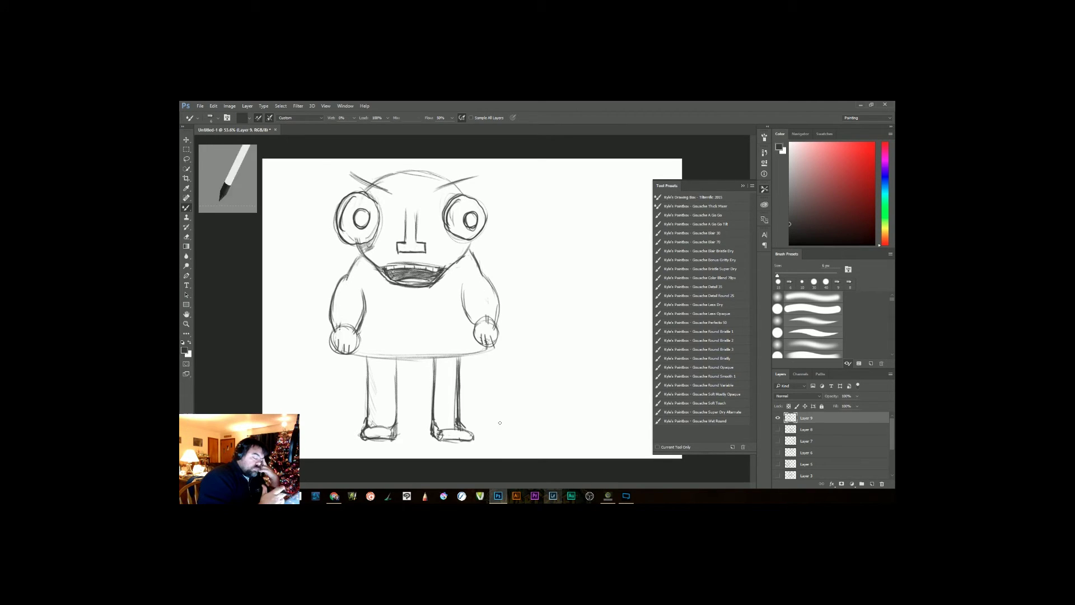
Step: Draw a vertical seam down the middle of the body and darken the jaw, legs and shoes
mouse_move(371, 264)
mouse_down()
mouse_move(417, 302)
mouse_move(456, 265)
mouse_up()
mouse_move(416, 303)
mouse_down()
mouse_move(396, 422)
mouse_move(465, 429)
mouse_up()
drag(434, 421, 457, 424)
drag(368, 420, 393, 419)
drag(367, 424, 395, 423)
Step: Darken the bulging-eyed character's coat hem, arms, hands and nose, and strengthen the collar lines below the face
drag(417, 356, 484, 352)
drag(489, 351, 354, 353)
drag(360, 255, 330, 318)
drag(462, 288, 476, 327)
drag(473, 256, 497, 330)
drag(344, 325, 356, 328)
drag(416, 210, 417, 234)
mouse_move(450, 269)
mouse_down()
mouse_move(427, 298)
mouse_move(406, 298)
mouse_up()
mouse_move(372, 267)
mouse_down()
mouse_move(414, 298)
mouse_move(413, 324)
mouse_move(367, 328)
mouse_up()
Step: Move the bulging-eyed character to the canvas's left side, add a new layer and select the Kyle's Drawing Box brush preset
key(v)
click(872, 484)
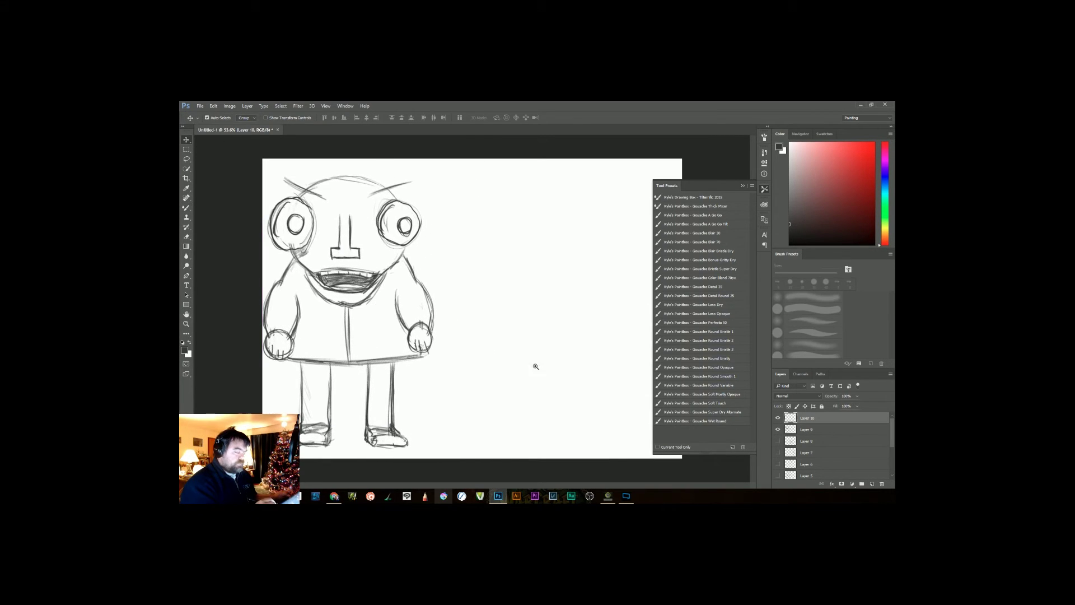
scroll(535, 361, up, 1)
scroll(502, 359, up, 3)
drag(515, 336, 407, 429)
click(696, 199)
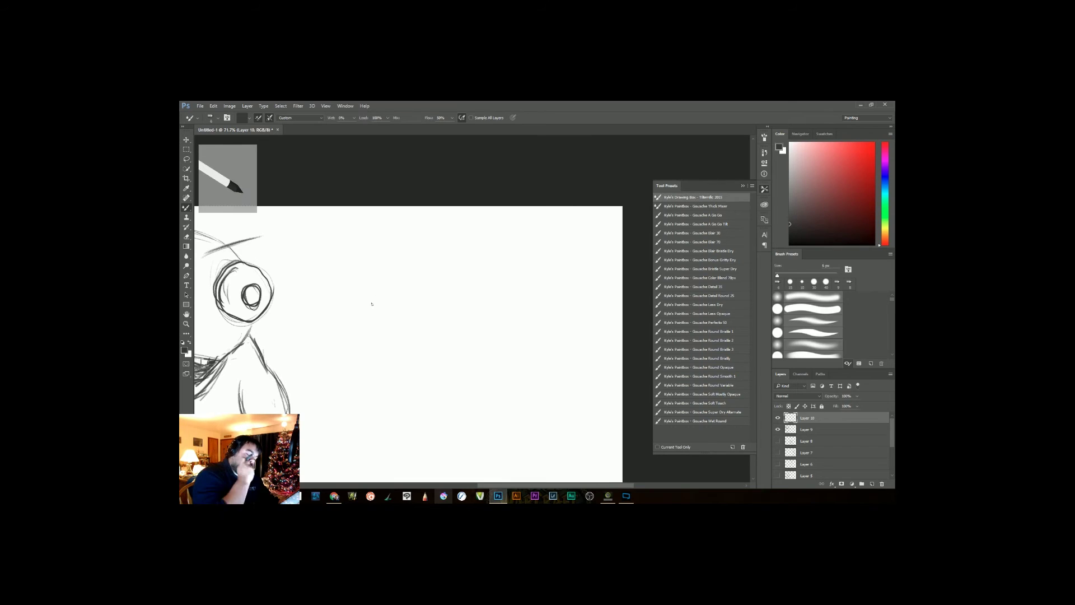
Step: Sketch a crocodile-like head in profile with a long raised snout and open mouth, and start its back and chest lines
mouse_move(359, 281)
mouse_down()
mouse_move(501, 270)
mouse_move(541, 253)
mouse_move(552, 302)
mouse_up()
drag(551, 300, 498, 321)
drag(499, 263, 367, 286)
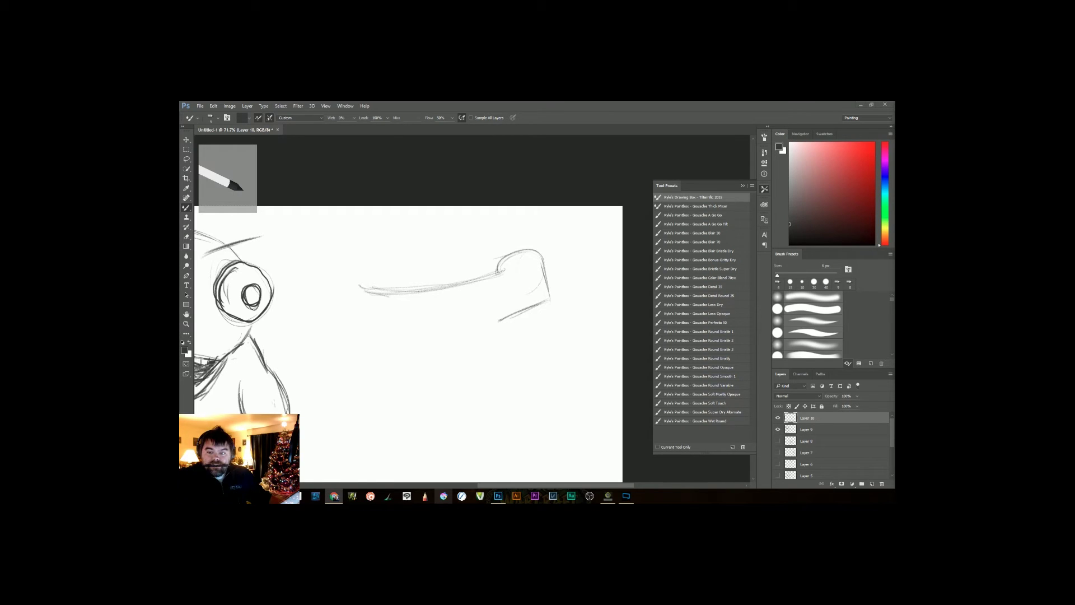
mouse_move(549, 301)
mouse_down()
mouse_move(506, 317)
mouse_move(504, 363)
mouse_move(558, 352)
mouse_up()
mouse_move(365, 294)
mouse_down()
mouse_move(412, 287)
mouse_move(352, 393)
mouse_up()
drag(548, 303, 485, 347)
drag(548, 354, 472, 363)
drag(552, 352, 560, 411)
Step: Sketch the crocodile's upright seated body with a curved back, a rounded thigh and a long flat foot
scroll(536, 397, down, 5)
drag(484, 253, 470, 360)
drag(581, 292, 588, 369)
drag(473, 370, 599, 373)
mouse_move(522, 339)
mouse_down()
mouse_move(589, 374)
mouse_move(537, 374)
mouse_move(590, 376)
mouse_up()
drag(572, 375, 504, 374)
drag(577, 369, 510, 367)
mouse_move(484, 282)
mouse_down()
mouse_move(475, 344)
mouse_move(506, 374)
mouse_up()
mouse_move(484, 256)
mouse_down()
mouse_move(477, 370)
mouse_move(508, 246)
mouse_move(572, 229)
mouse_move(537, 286)
mouse_move(587, 286)
mouse_up()
drag(507, 338, 599, 377)
Step: Erase the stray lines around the crocodile's foot, then strengthen its chest line and heel
key(e)
drag(599, 377, 566, 370)
key(b)
key(e)
drag(521, 337, 591, 373)
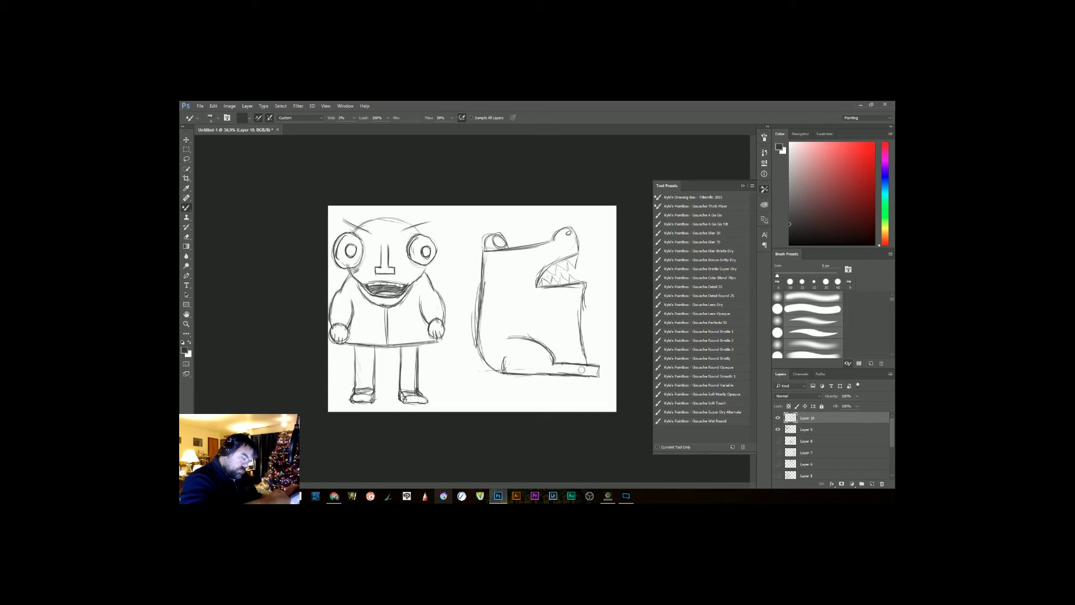
key(b)
drag(583, 287, 580, 331)
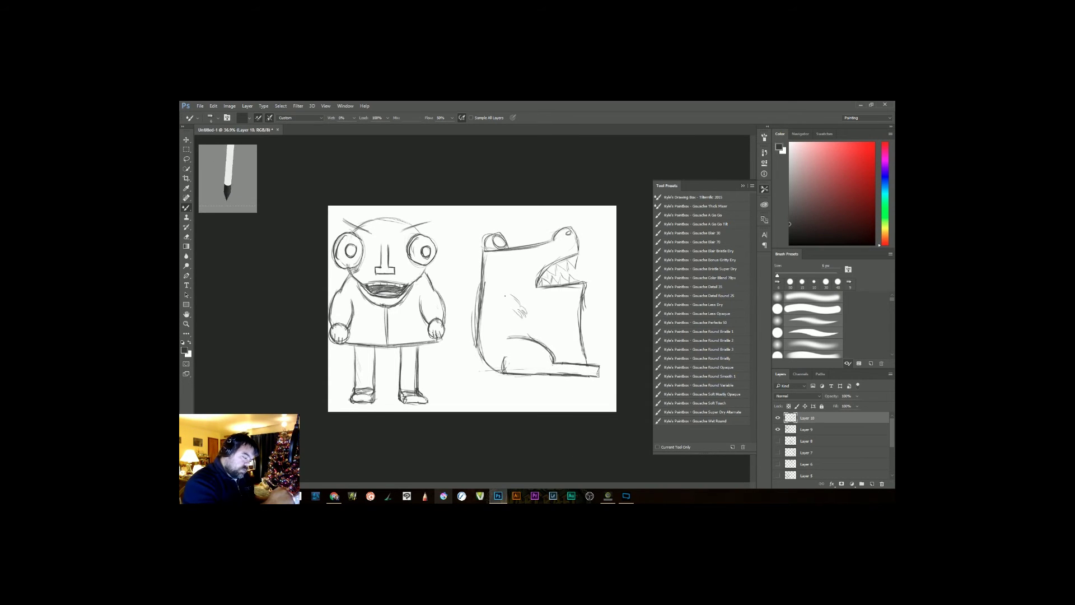
drag(505, 350, 500, 378)
drag(506, 343, 498, 374)
Step: Draw a small bent arm with thin clawed fingers on the crocodile's body
scroll(527, 286, up, 3)
drag(500, 296, 508, 341)
drag(450, 301, 491, 355)
mouse_move(494, 352)
mouse_down()
mouse_move(512, 388)
mouse_move(527, 380)
mouse_up()
drag(507, 343, 538, 364)
key(ctrl+alt+z)
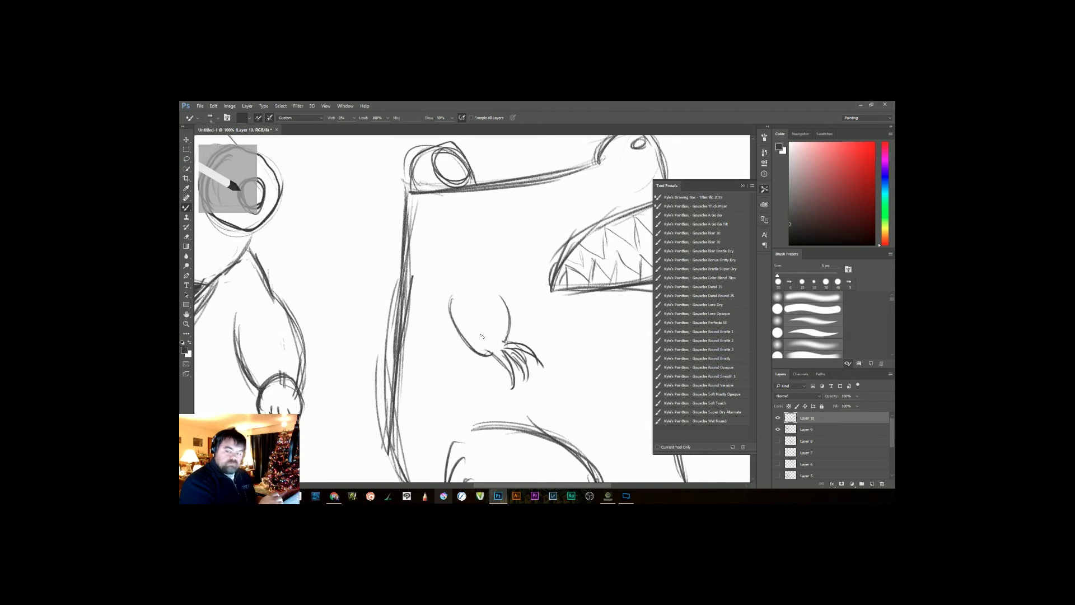
scroll(507, 412, down, 3)
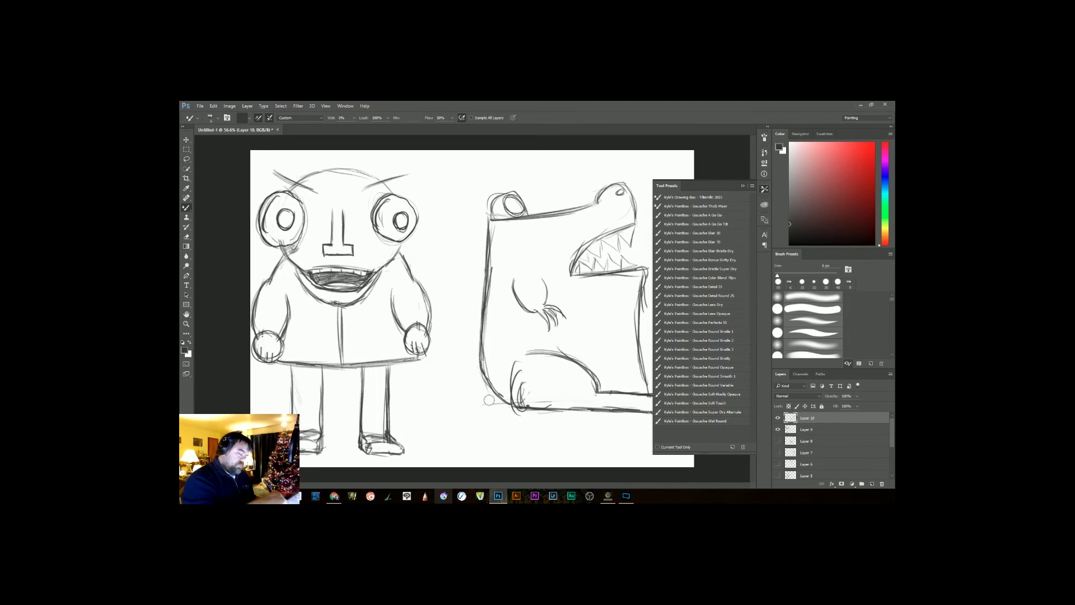
Step: Draw ragged strands hanging from the tip of the crocodile's lower jaw and darken the mouth's edge
mouse_move(646, 269)
mouse_down()
mouse_move(635, 359)
mouse_move(661, 345)
mouse_up()
drag(636, 294, 650, 347)
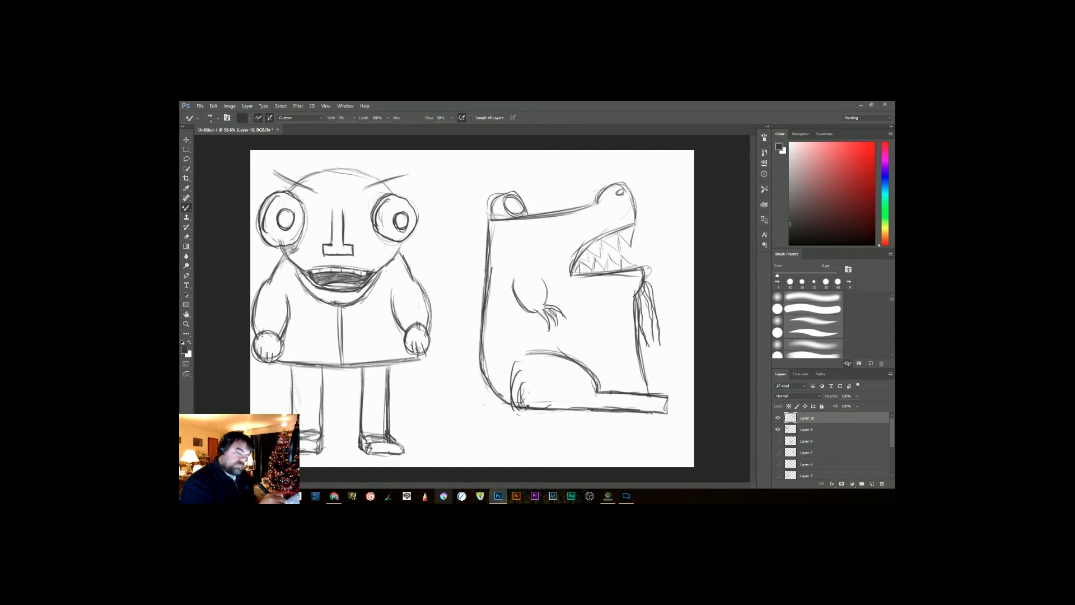
drag(633, 224, 567, 267)
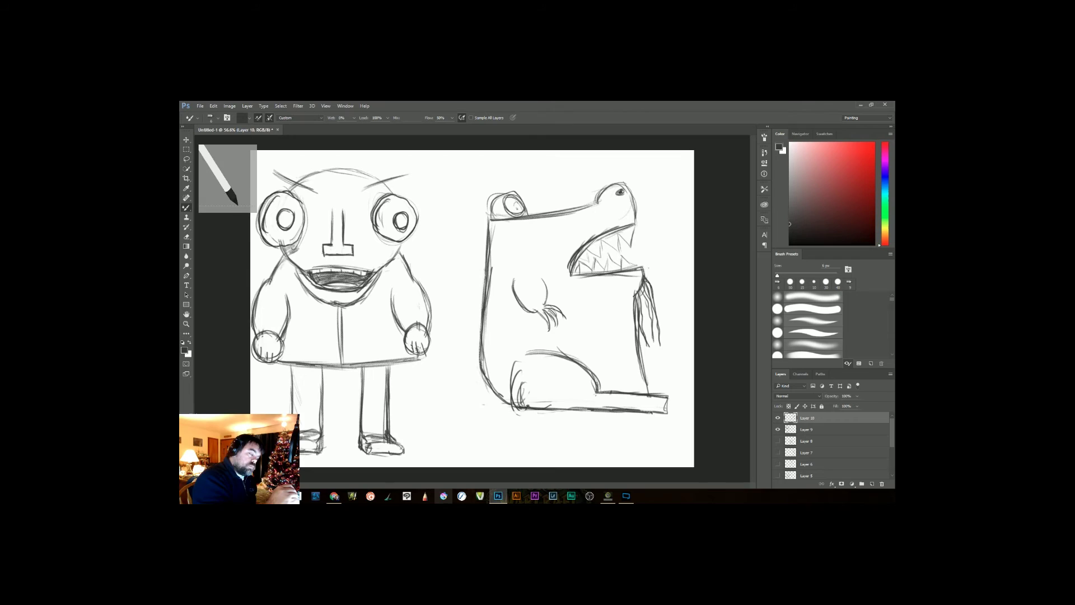
Step: Clean up the crocodile's eye and heel, add a toe claw, and darken the chest, snout and jaw outlines
mouse_move(500, 220)
mouse_down()
mouse_move(521, 219)
mouse_move(488, 248)
mouse_up()
mouse_move(520, 371)
mouse_down()
mouse_move(527, 401)
mouse_move(516, 415)
mouse_up()
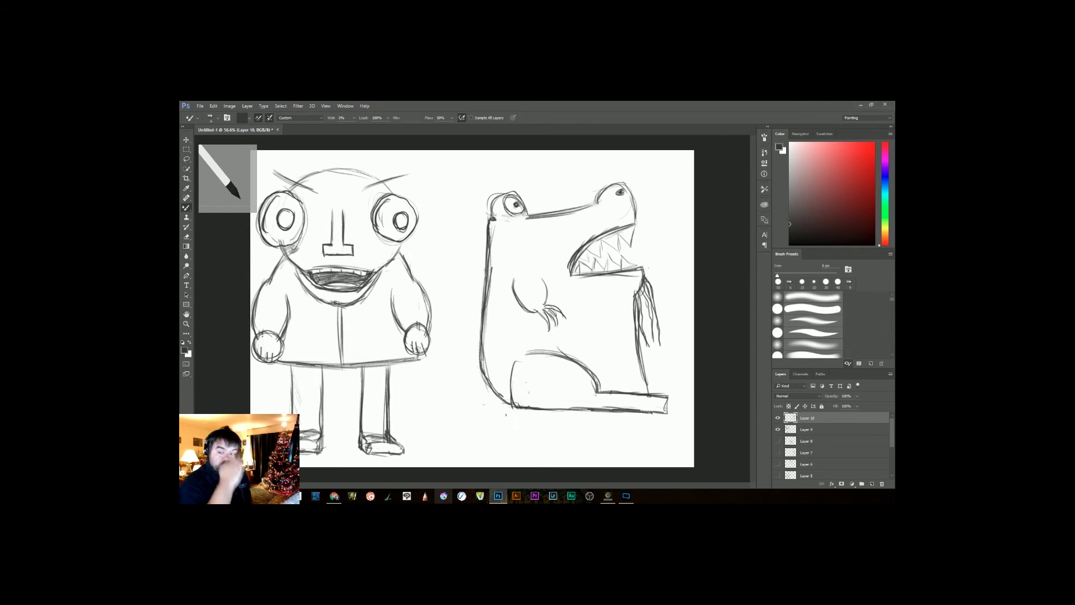
drag(638, 342, 648, 394)
drag(623, 228, 570, 270)
mouse_move(570, 276)
mouse_down()
mouse_move(642, 273)
mouse_move(545, 305)
mouse_up()
drag(570, 210, 597, 203)
mouse_move(596, 202)
mouse_down()
mouse_move(622, 183)
mouse_move(637, 227)
mouse_up()
mouse_move(642, 368)
mouse_down()
mouse_move(645, 392)
mouse_move(668, 413)
mouse_move(539, 363)
mouse_up()
drag(604, 230, 568, 270)
drag(566, 278, 640, 271)
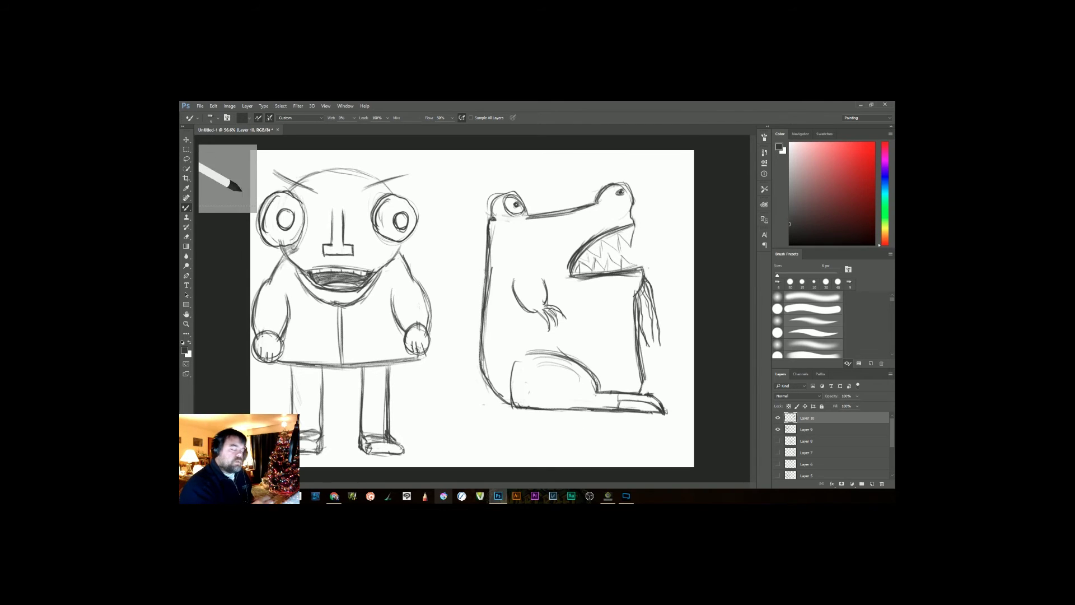
Step: Draw a rounded rectangular patch on the crocodile's belly against the chest line
drag(599, 314, 633, 314)
drag(600, 316, 599, 368)
drag(598, 365, 637, 371)
drag(597, 314, 627, 316)
drag(598, 328, 601, 371)
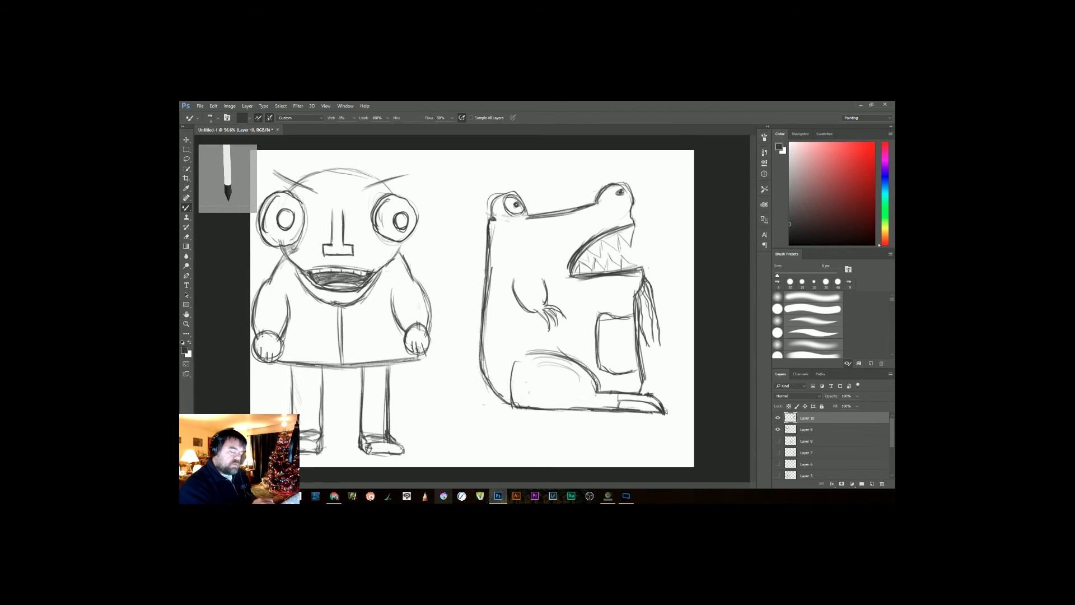
Step: Hide the crocodile and bulging-eyed character layers and add a new empty layer
scroll(601, 337, up, 3)
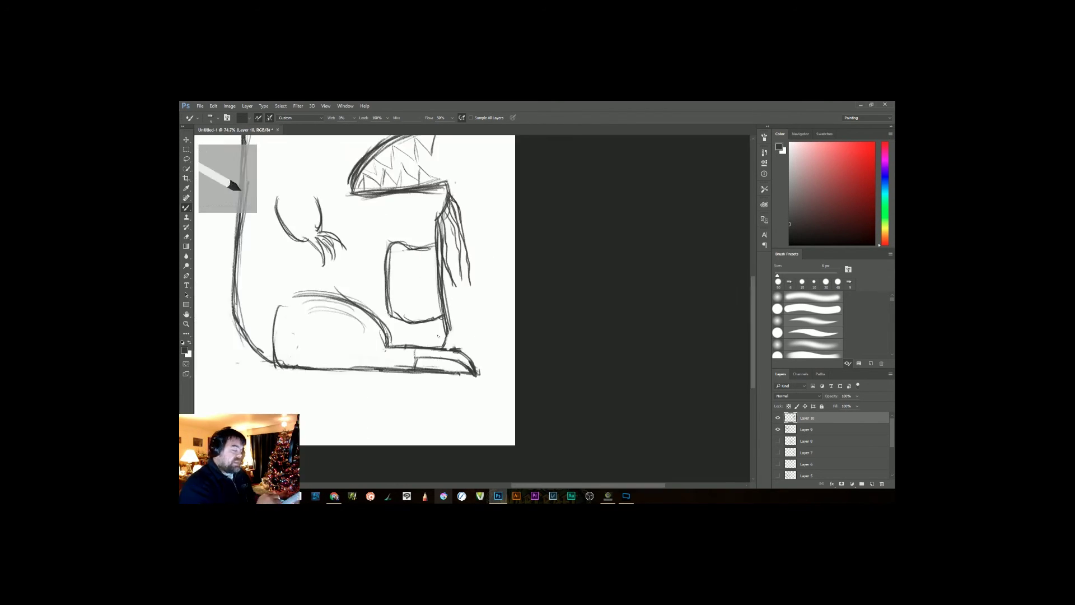
drag(437, 297, 600, 342)
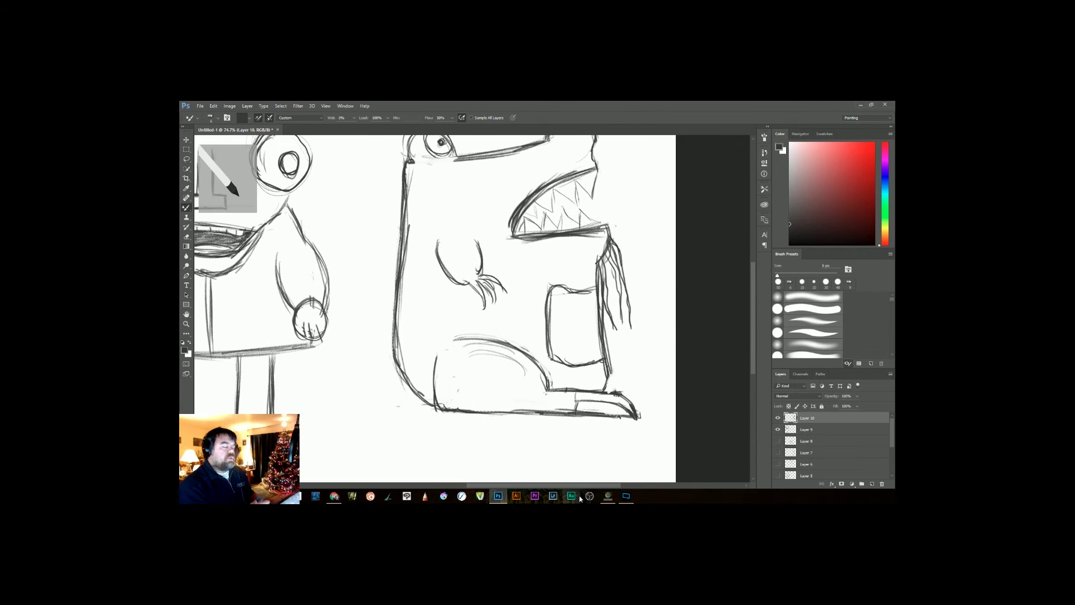
scroll(560, 339, down, 3)
click(777, 418)
click(778, 429)
click(872, 484)
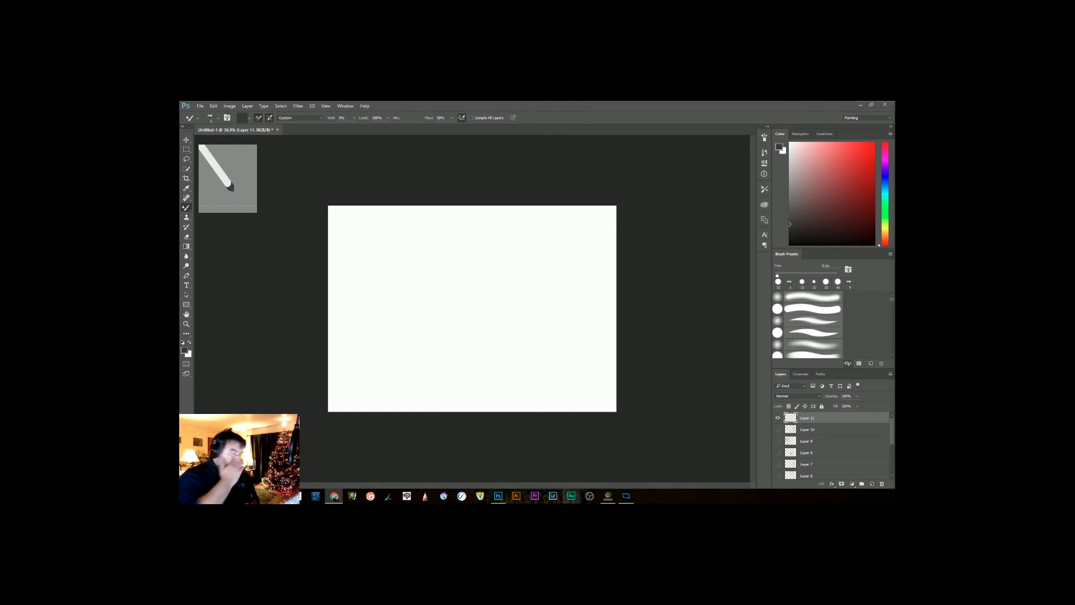
Step: Sketch a tall, flat-topped creature with three rounded lobes down each side and two short flared legs
click(382, 232)
drag(362, 273, 375, 298)
drag(369, 295, 367, 310)
drag(364, 312, 382, 335)
drag(371, 323, 383, 360)
drag(382, 243, 419, 240)
mouse_move(395, 244)
mouse_down()
mouse_move(432, 242)
mouse_move(429, 292)
mouse_up()
mouse_move(446, 280)
mouse_down()
mouse_move(442, 311)
mouse_move(428, 324)
mouse_up()
mouse_move(444, 320)
mouse_down()
mouse_move(434, 360)
mouse_move(371, 395)
mouse_up()
drag(371, 397, 409, 398)
mouse_move(400, 351)
mouse_down()
mouse_move(401, 392)
mouse_move(413, 395)
mouse_up()
drag(413, 397, 442, 396)
drag(433, 347, 443, 394)
drag(364, 324, 382, 344)
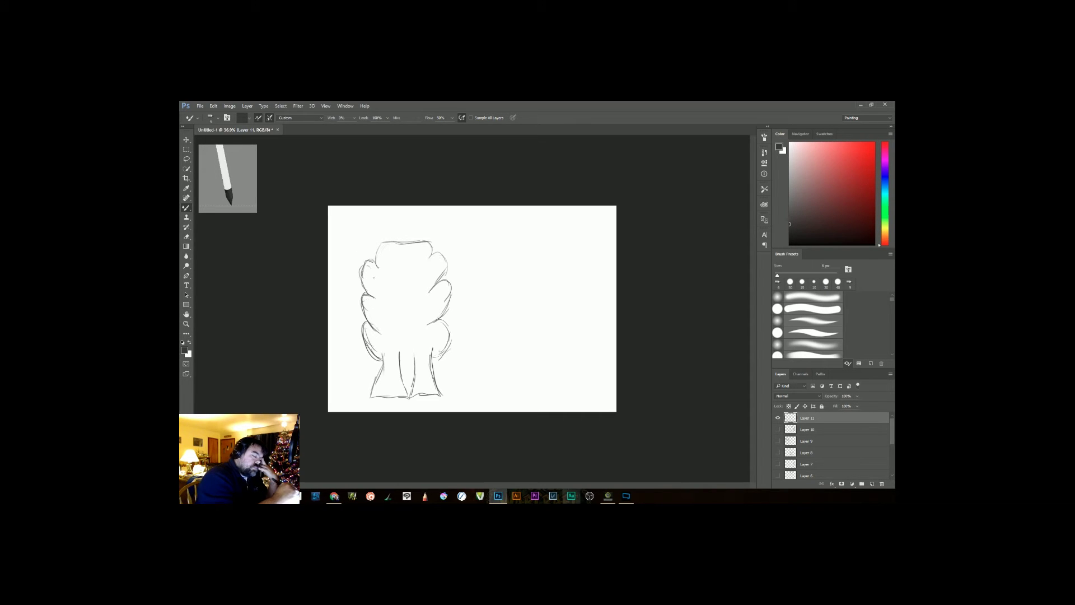
Step: Draw eyes in the side lobes and a boxy open mouth with teeth and a hanging tongue
drag(384, 318, 385, 339)
drag(383, 319, 424, 318)
drag(424, 318, 424, 334)
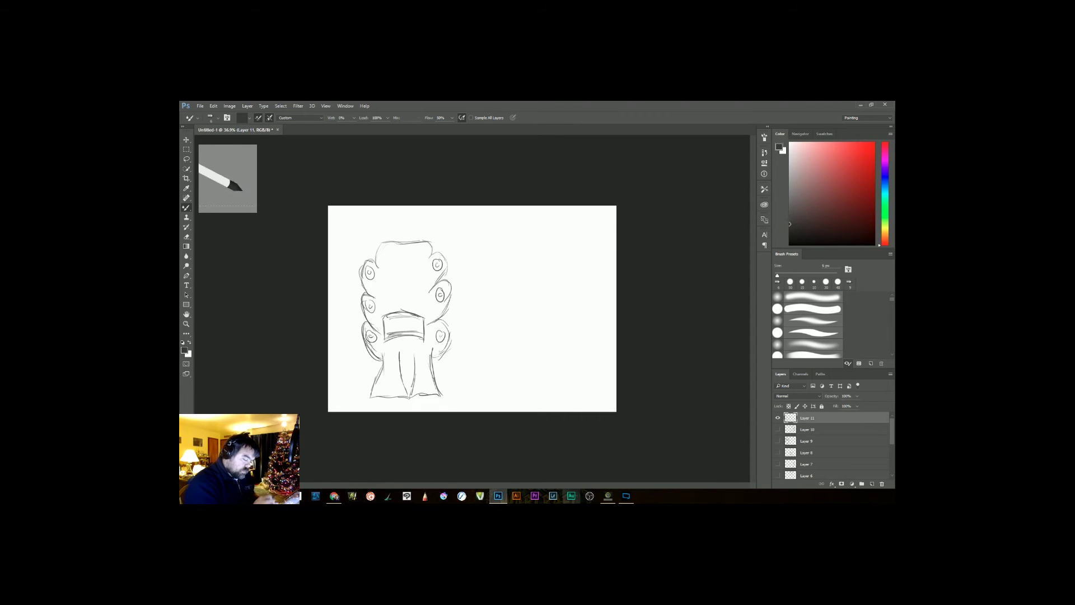
drag(412, 335, 396, 338)
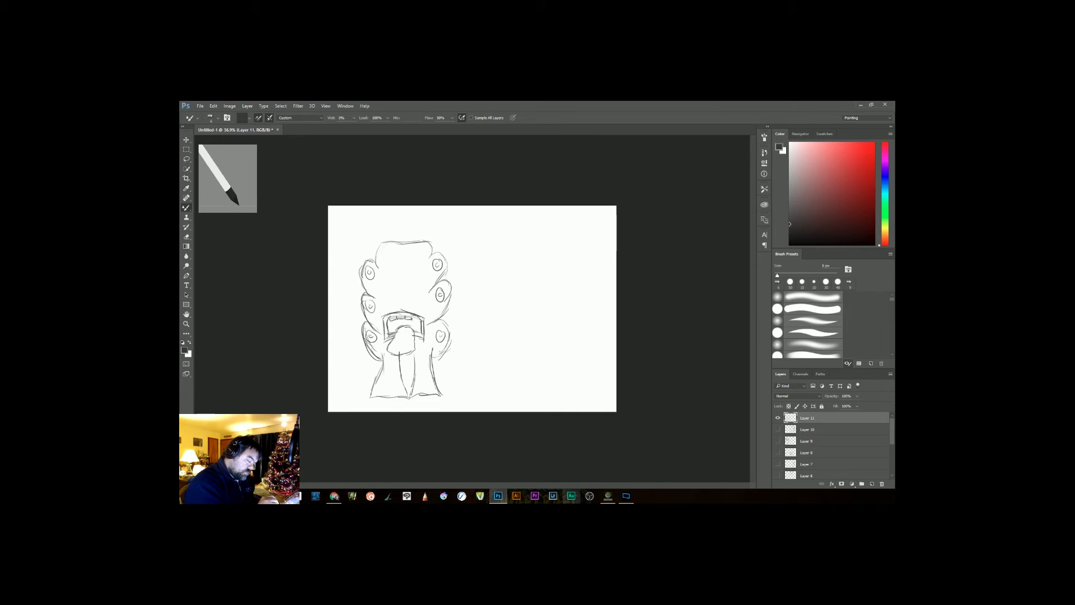
drag(400, 361, 415, 361)
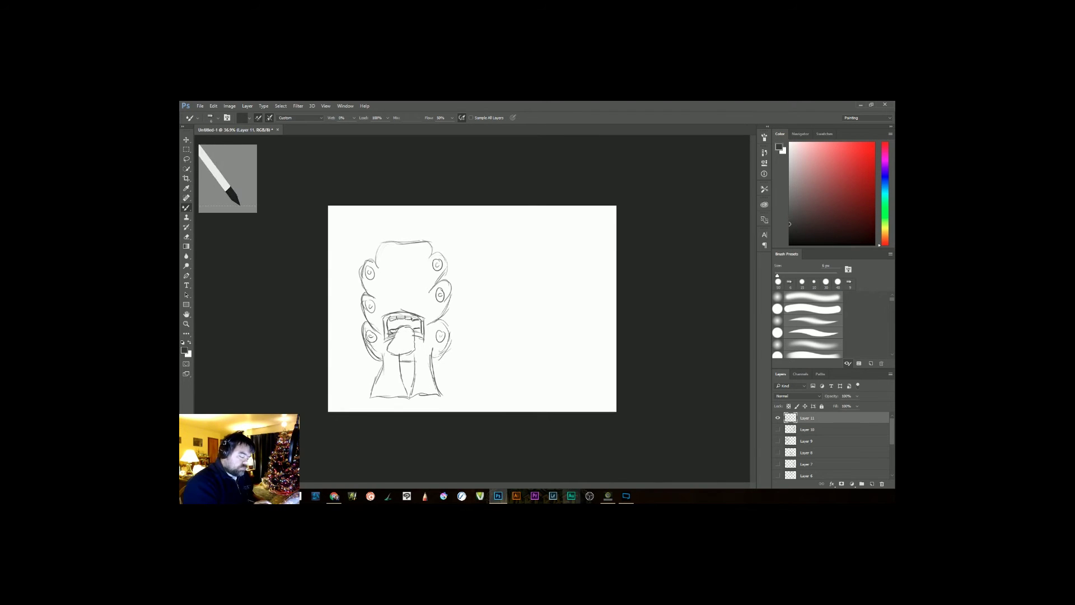
Step: Darken the outlines of the lobed creature's head and side lobes
drag(382, 242, 375, 267)
drag(370, 261, 378, 334)
drag(366, 322, 380, 359)
drag(428, 257, 428, 296)
drag(440, 282, 417, 337)
Step: Fill in dark pupils in the eyes on the creature's side lobes
scroll(417, 304, up, 5)
drag(413, 266, 416, 269)
drag(550, 249, 555, 254)
drag(557, 312, 561, 315)
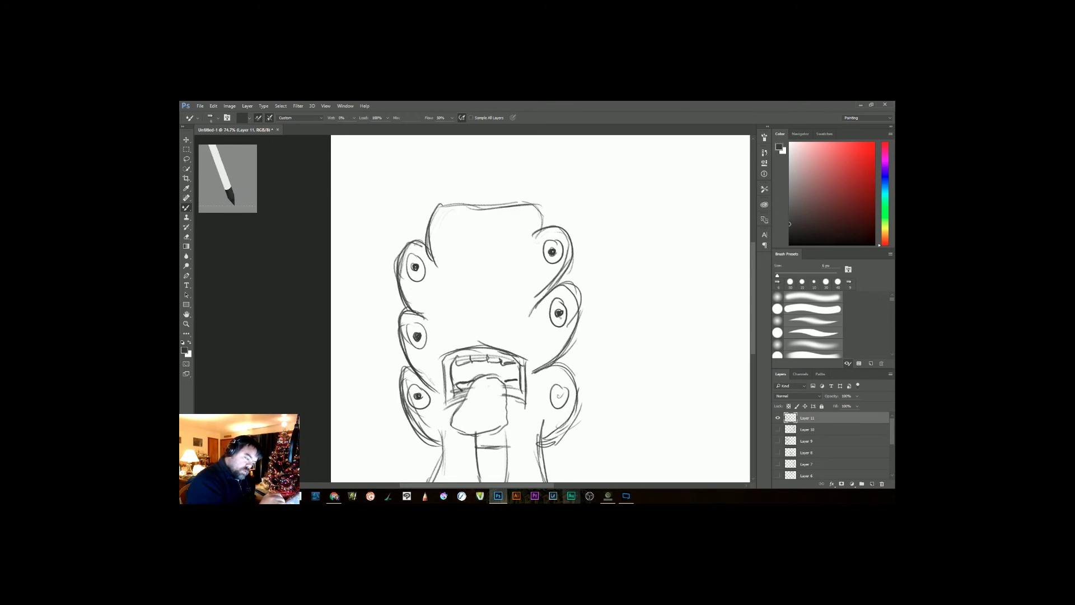
Step: Draw an outer ring around each of the six eyes and a wavy line across the creature's forehead
drag(431, 341, 432, 348)
drag(428, 254, 418, 246)
drag(434, 392, 420, 377)
drag(566, 247, 551, 230)
drag(574, 314, 560, 293)
mouse_move(574, 398)
mouse_down()
mouse_move(560, 378)
mouse_move(545, 386)
mouse_up()
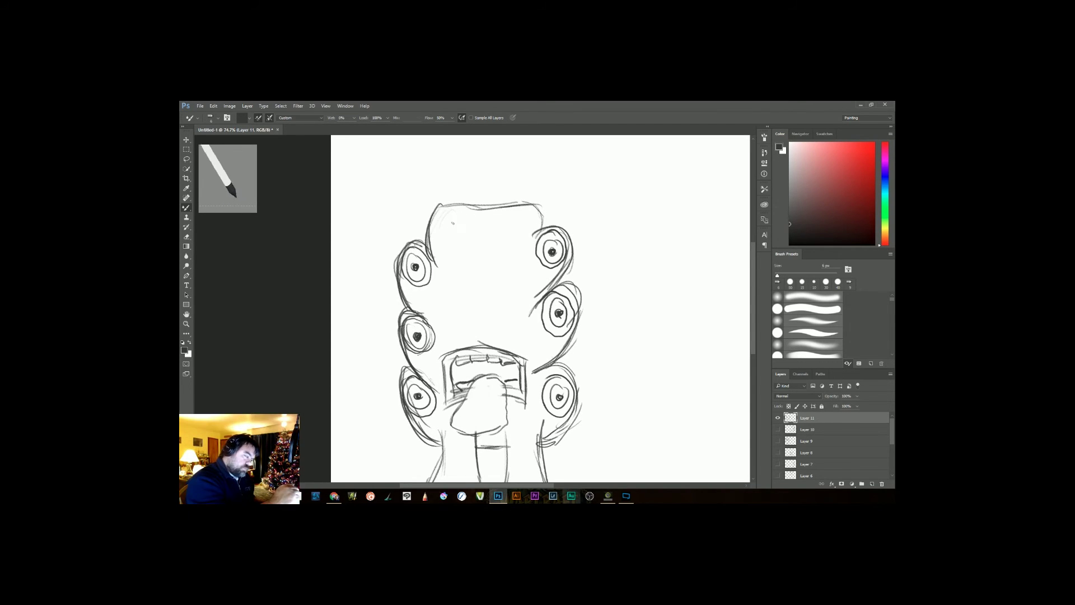
mouse_move(476, 236)
mouse_down()
mouse_move(511, 240)
mouse_move(462, 241)
mouse_move(458, 220)
mouse_up()
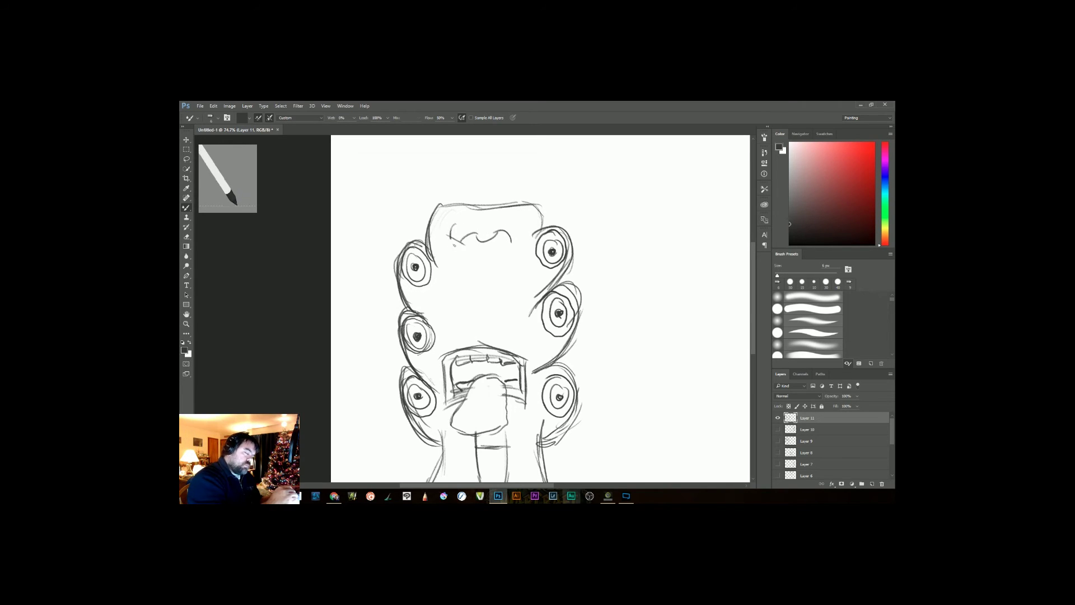
Step: Try a few strokes on the creature's forehead and undo them along with the wavy line
mouse_move(507, 244)
mouse_down()
mouse_move(518, 220)
mouse_move(460, 244)
mouse_up()
drag(496, 234, 509, 242)
drag(455, 222, 522, 221)
drag(455, 222, 500, 207)
key(ctrl+alt+z)
key(ctrl+alt+z)
Step: Darken the outlines of the creature's head top, its tongue and the lower side lobe
mouse_move(468, 204)
mouse_down()
mouse_move(448, 242)
mouse_move(467, 205)
mouse_move(522, 203)
mouse_move(534, 238)
mouse_up()
mouse_move(469, 396)
mouse_down()
mouse_move(504, 373)
mouse_move(506, 397)
mouse_move(465, 437)
mouse_move(453, 419)
mouse_up()
drag(548, 443, 580, 415)
Step: Add two solid black ovals on the forehead and two pairs of curved horns down the middle of the face
mouse_move(518, 212)
mouse_down()
mouse_move(512, 228)
mouse_move(442, 238)
mouse_move(499, 241)
mouse_up()
mouse_move(469, 228)
mouse_down()
mouse_move(465, 241)
mouse_move(502, 241)
mouse_move(448, 282)
mouse_up()
drag(455, 264, 456, 280)
key(ctrl+alt+z)
key(ctrl+alt+z)
drag(448, 256, 471, 272)
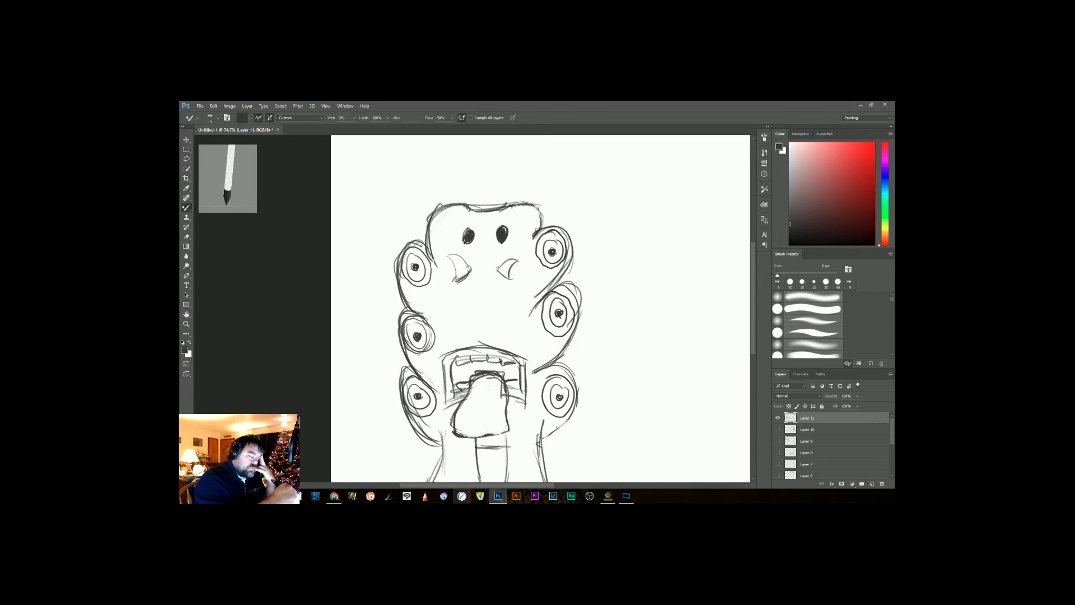
drag(448, 292, 458, 317)
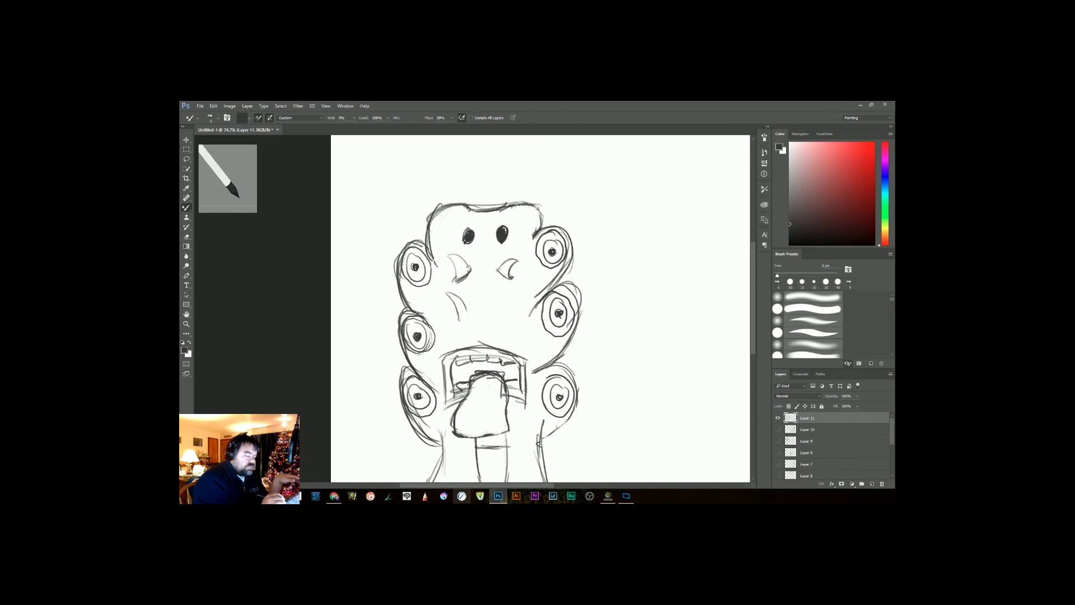
mouse_move(514, 299)
mouse_down()
mouse_move(493, 316)
mouse_move(508, 320)
mouse_up()
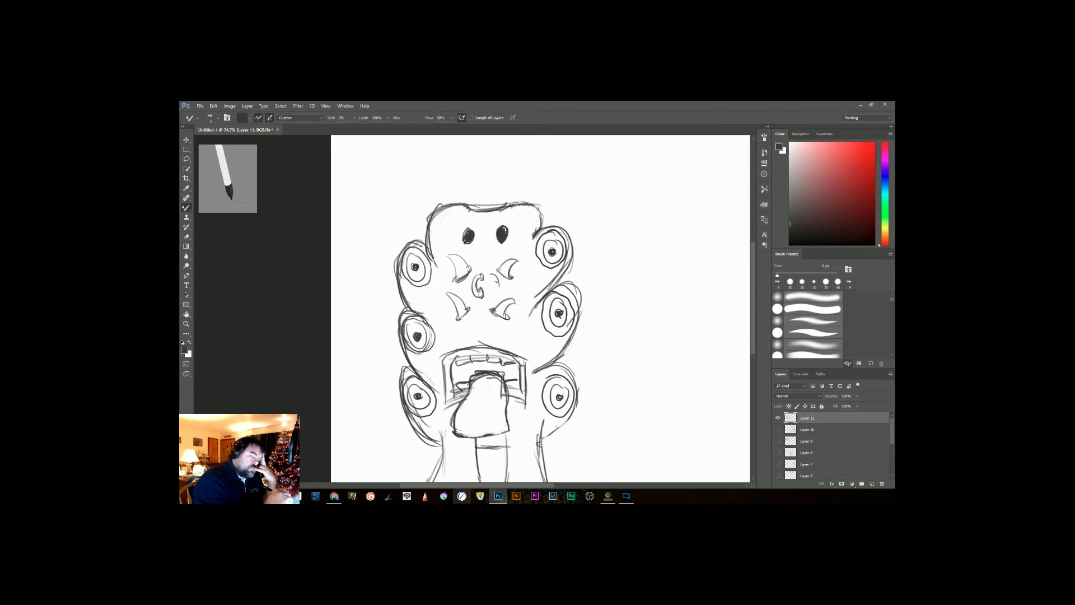
Step: Complete the pair of hooked rings between the horns and define the two flared legs with creases and jagged hems
drag(587, 368, 558, 372)
drag(534, 324, 560, 323)
drag(457, 354, 581, 321)
mouse_move(420, 371)
mouse_down()
mouse_move(399, 424)
mouse_move(470, 424)
mouse_up()
mouse_move(469, 421)
mouse_down()
mouse_move(522, 420)
mouse_move(468, 424)
mouse_move(472, 413)
mouse_up()
drag(421, 385, 445, 380)
mouse_move(483, 377)
mouse_down()
mouse_move(499, 377)
mouse_move(481, 356)
mouse_up()
drag(531, 336, 506, 352)
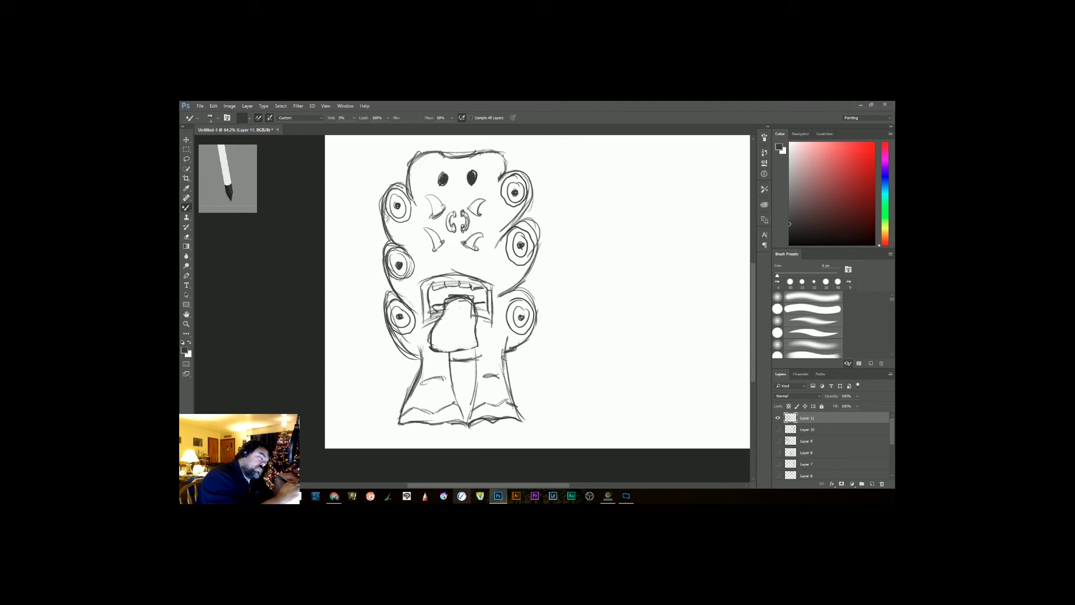
Step: Shade the inside of the mouth and draw a piercing ring in each notch between the creature's left lobes
mouse_move(432, 288)
mouse_down()
mouse_move(445, 303)
mouse_move(477, 293)
mouse_move(481, 307)
mouse_move(484, 292)
mouse_up()
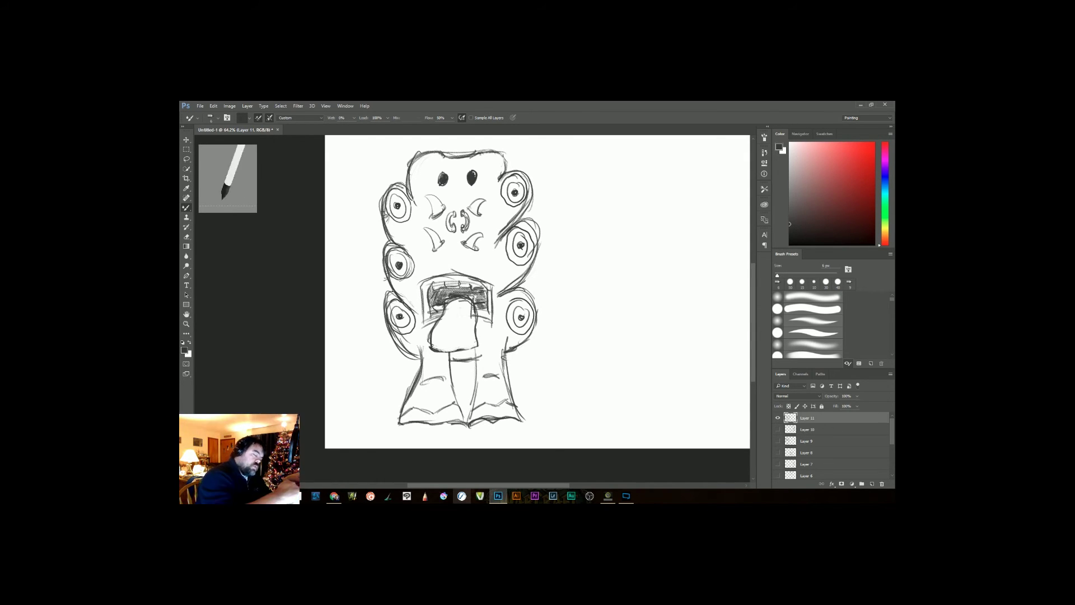
mouse_move(385, 225)
mouse_down()
mouse_move(387, 237)
mouse_move(390, 225)
mouse_move(432, 229)
mouse_up()
key(ctrl+z)
mouse_move(377, 271)
mouse_down()
mouse_move(400, 278)
mouse_move(380, 282)
mouse_up()
mouse_move(355, 254)
mouse_down()
mouse_move(334, 279)
mouse_move(372, 300)
mouse_up()
drag(488, 394, 570, 243)
mouse_move(478, 310)
mouse_down()
mouse_move(416, 353)
mouse_move(473, 334)
mouse_up()
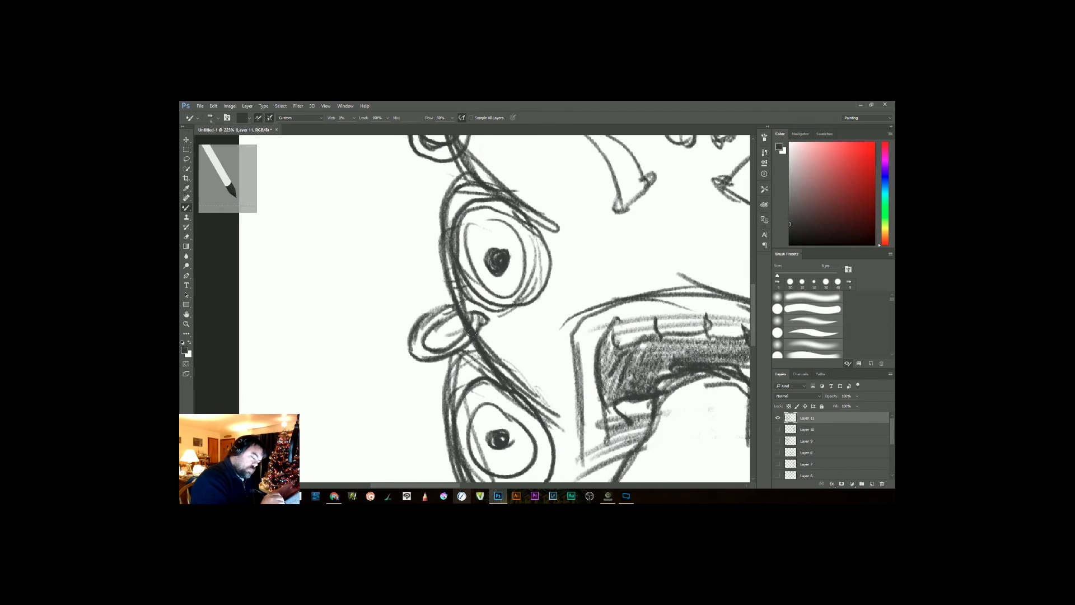
scroll(504, 364, down, 5)
scroll(654, 403, up, 2)
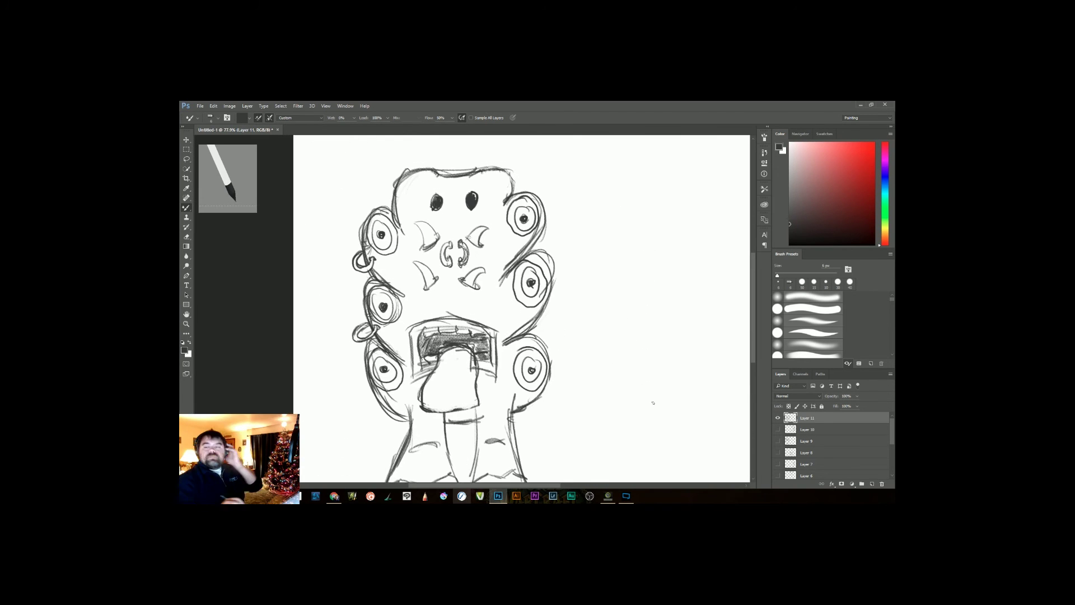
Step: Draw a chain of links hanging from the lower right lobe and continue it below the tongue
scroll(551, 415, up, 3)
mouse_move(512, 386)
mouse_down()
mouse_move(521, 417)
mouse_move(519, 392)
mouse_move(575, 331)
mouse_move(578, 365)
mouse_up()
drag(582, 341, 557, 391)
mouse_move(586, 354)
mouse_down()
mouse_move(583, 381)
mouse_move(558, 400)
mouse_up()
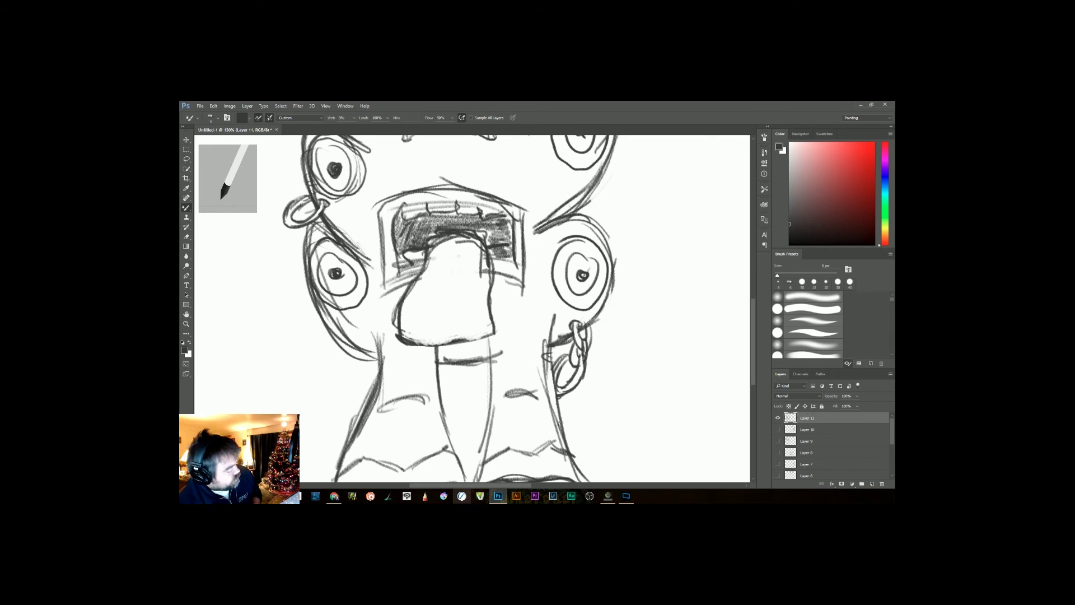
mouse_move(460, 357)
mouse_down()
mouse_move(487, 386)
mouse_move(460, 362)
mouse_move(502, 397)
mouse_move(485, 372)
mouse_move(477, 379)
mouse_move(477, 370)
mouse_move(502, 397)
mouse_up()
drag(619, 372, 566, 384)
drag(498, 358, 530, 360)
drag(513, 376, 654, 403)
Step: Draw a long horizontal barbell with a round knob at each end above the mouth
drag(446, 324, 504, 319)
drag(445, 328, 508, 318)
drag(445, 319, 442, 325)
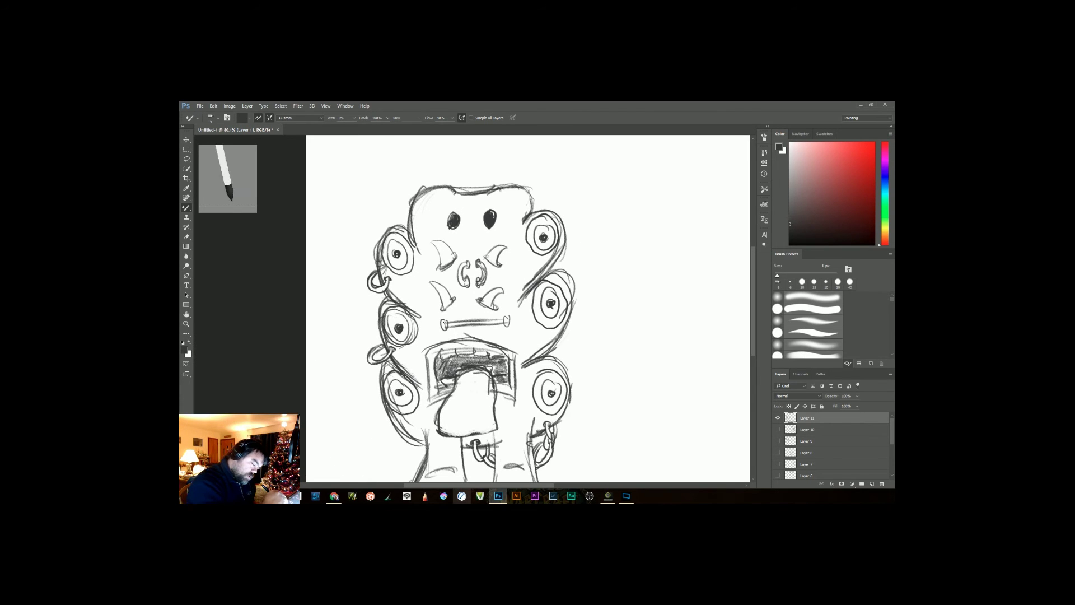
Step: Erase the middle of the barbell above the mouth and redraw the remains as two separate short studs
key(e)
drag(463, 324, 562, 328)
key(b)
key(e)
key(b)
mouse_move(488, 299)
mouse_down()
mouse_move(488, 317)
mouse_move(488, 303)
mouse_up()
drag(343, 310, 339, 312)
key(e)
key(b)
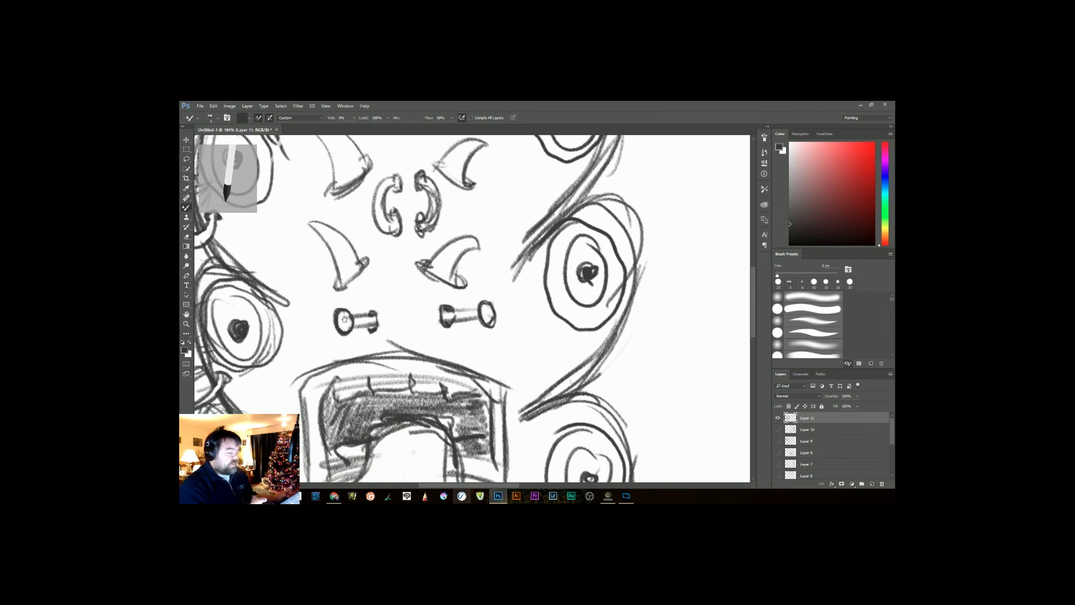
Step: Draw a small barbell piercing on the tongue and a small link beside the chain below it, using a finer brush
drag(523, 403, 463, 406)
drag(466, 359, 588, 353)
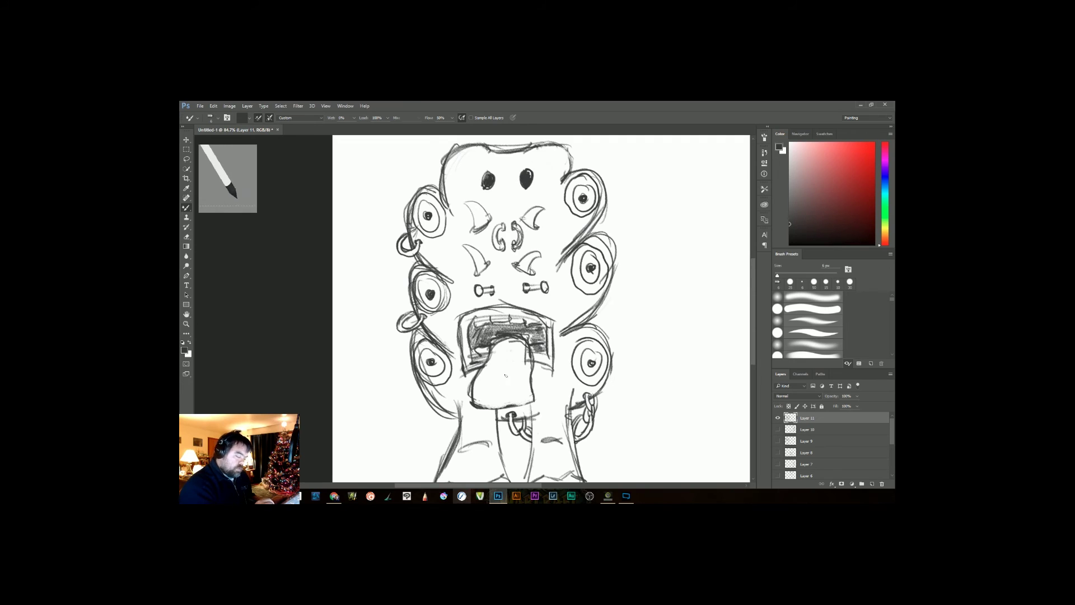
drag(503, 379, 497, 417)
key([)
key(e)
key(b)
drag(496, 409, 497, 420)
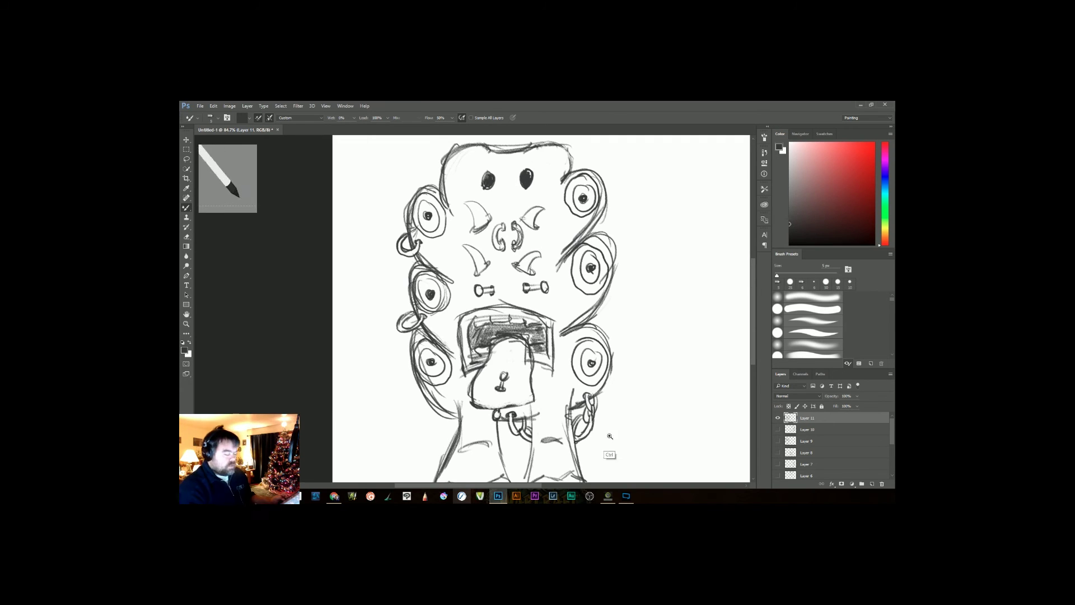
drag(610, 436, 588, 442)
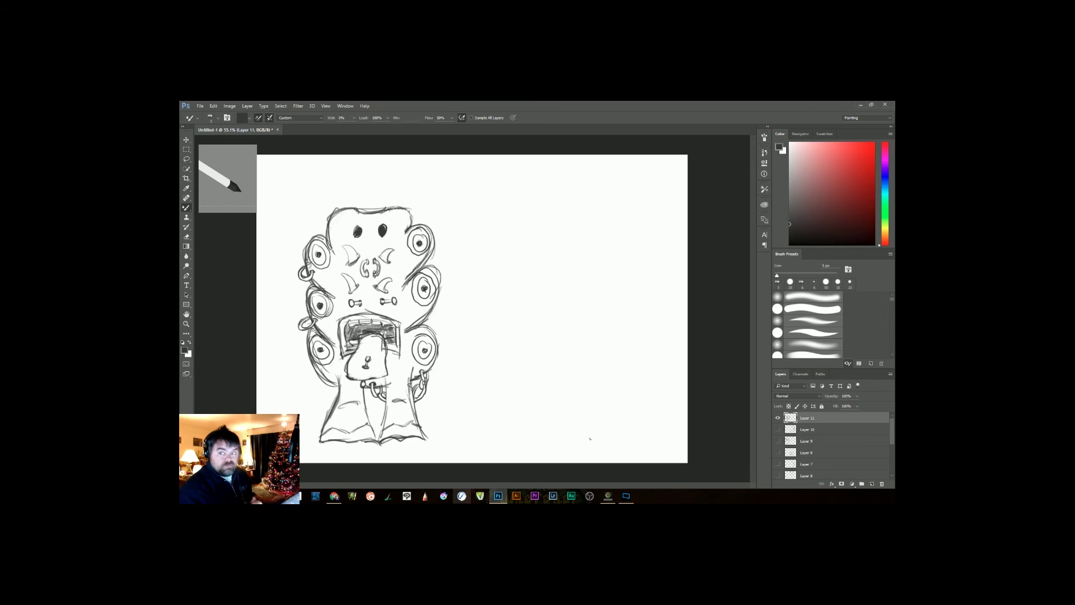
Step: Start a new layer and sketch a pair of blocky, V-shaped angry brows in the empty space beside the creature
drag(559, 408, 569, 415)
drag(491, 326, 585, 284)
drag(581, 324, 501, 358)
drag(492, 329, 498, 358)
key(v)
mouse_move(529, 313)
mouse_down()
mouse_move(641, 300)
mouse_move(503, 299)
mouse_up()
click(764, 189)
click(731, 198)
drag(610, 345, 502, 335)
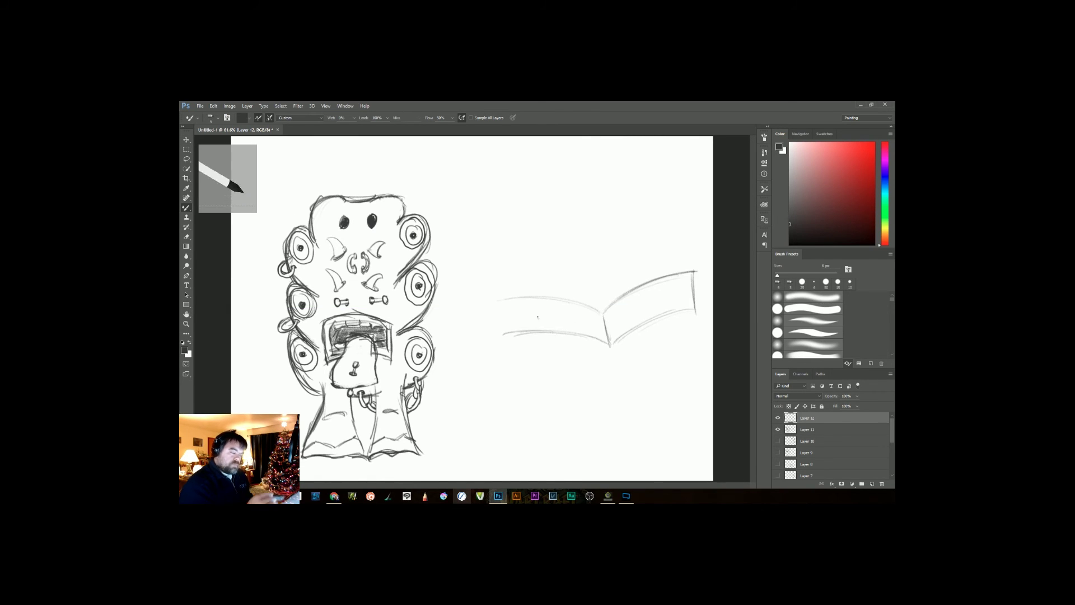
Step: Rotate the brow sketch slightly clockwise with Free Transform so both sides sit level
click(230, 105)
mouse_move(214, 106)
click(231, 249)
drag(707, 351, 700, 366)
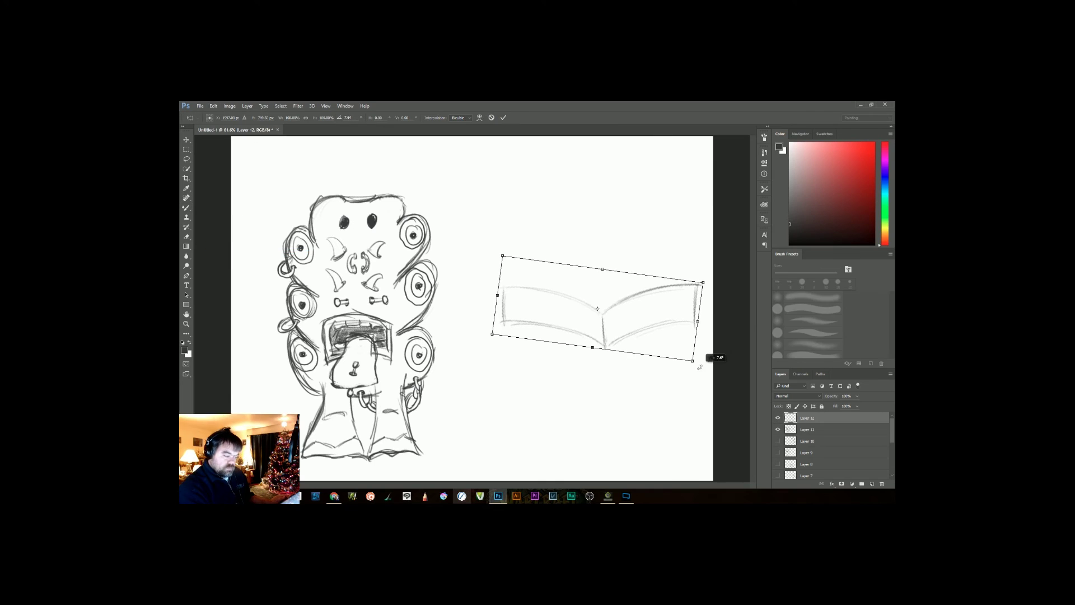
key(Return)
Step: Draw two half-round eyes with circular pupils beneath the angry brows
mouse_move(511, 326)
mouse_down()
mouse_move(528, 368)
mouse_move(587, 336)
mouse_move(547, 380)
mouse_up()
mouse_move(619, 343)
mouse_down()
mouse_move(669, 376)
mouse_move(688, 321)
mouse_move(659, 355)
mouse_up()
drag(555, 336, 550, 352)
Step: Scale the brows and eyes down to about half size and move them higher on the page
click(214, 105)
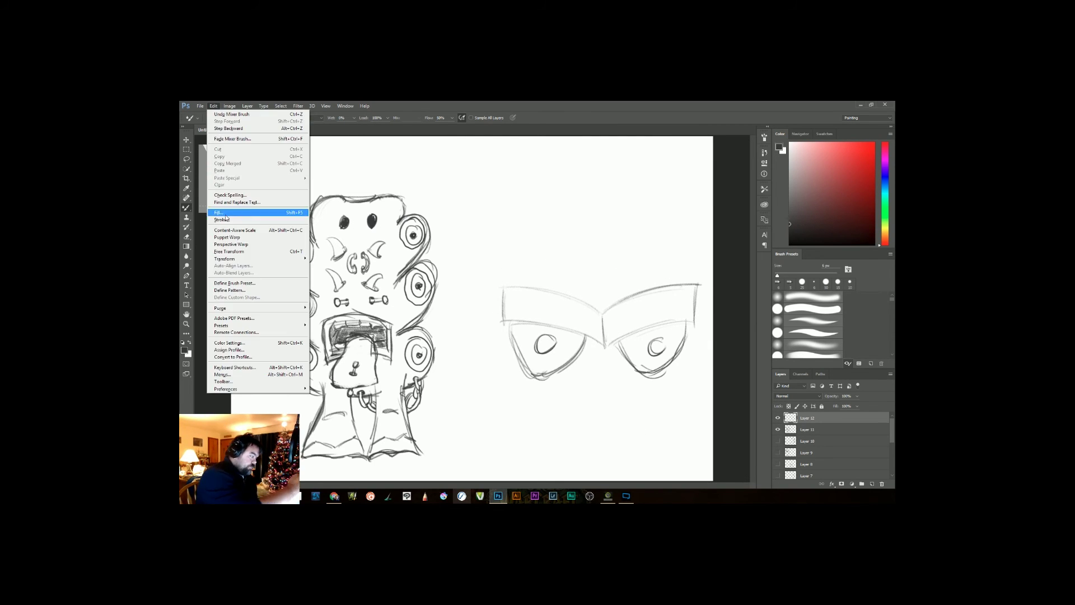
click(235, 239)
drag(704, 281, 606, 328)
mouse_move(559, 353)
mouse_down()
mouse_move(601, 248)
mouse_move(575, 317)
mouse_up()
key(Return)
Step: Draw a long triangular nose with rounded nostrils below the eyes
key(b)
mouse_move(596, 261)
mouse_down()
mouse_move(570, 306)
mouse_move(590, 338)
mouse_move(603, 326)
mouse_move(556, 390)
mouse_move(552, 342)
mouse_move(635, 333)
mouse_move(639, 381)
mouse_up()
mouse_move(644, 375)
mouse_down()
mouse_move(546, 377)
mouse_move(650, 376)
mouse_up()
Step: Draw a wide rectangular mouth with a rounded inner opening under the nose
drag(547, 341, 548, 384)
mouse_move(547, 383)
mouse_down()
mouse_move(575, 383)
mouse_move(648, 383)
mouse_up()
drag(647, 386, 646, 342)
drag(546, 336, 644, 336)
mouse_move(647, 347)
mouse_down()
mouse_move(572, 339)
mouse_move(623, 375)
mouse_up()
Step: Clean up the mouth lines and add two long fangs with rows of small teeth between them
key(e)
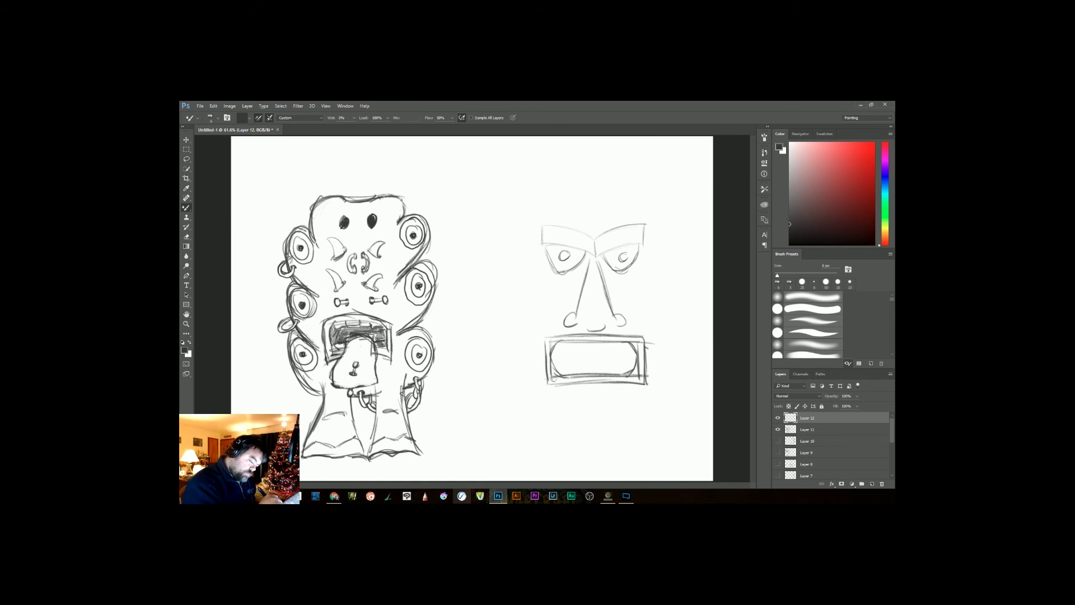
drag(551, 378, 551, 342)
mouse_move(634, 379)
mouse_down()
mouse_move(638, 345)
mouse_move(612, 399)
mouse_up()
key(b)
drag(630, 341, 613, 401)
drag(559, 343, 570, 402)
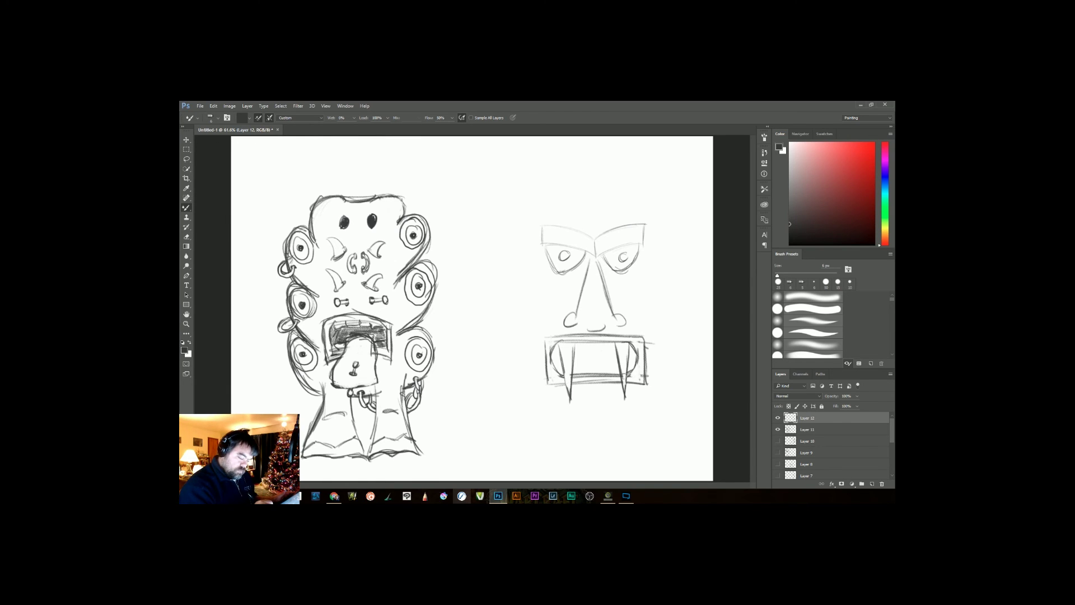
drag(560, 345, 570, 398)
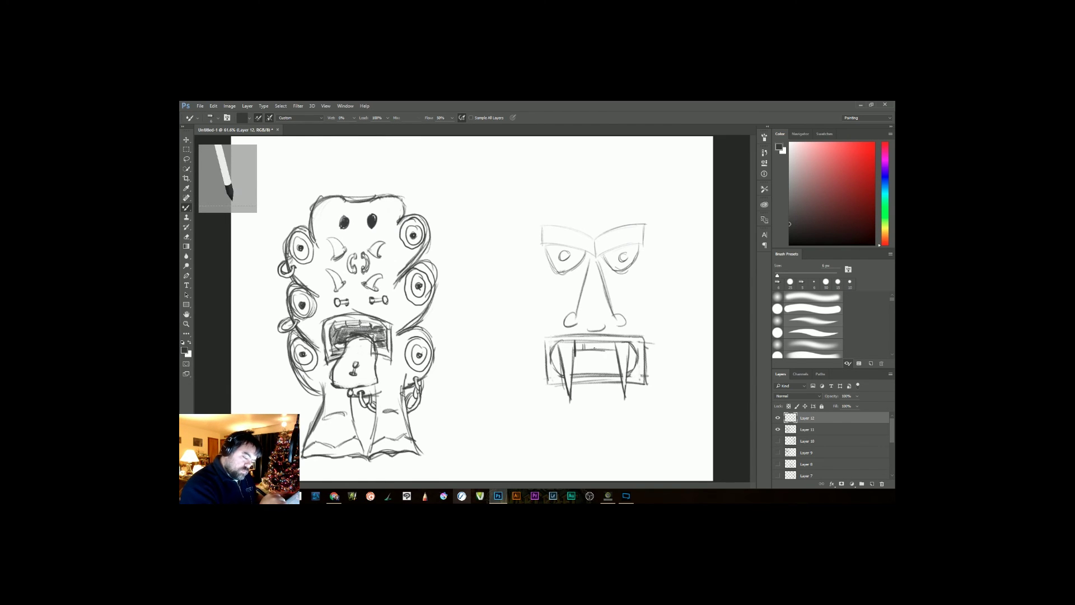
drag(573, 370, 617, 368)
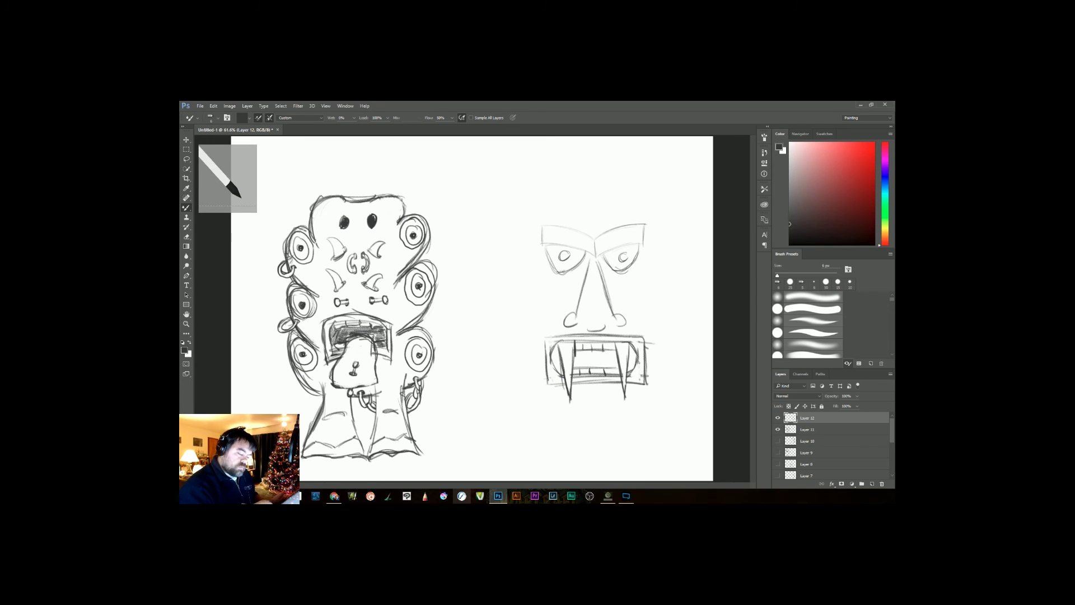
Step: Darken the outlines of the new face's nose and brows
mouse_move(597, 267)
mouse_down()
mouse_move(614, 312)
mouse_move(565, 331)
mouse_up()
drag(614, 313, 627, 329)
mouse_move(539, 227)
mouse_down()
mouse_move(595, 241)
mouse_move(598, 257)
mouse_up()
drag(595, 236, 644, 224)
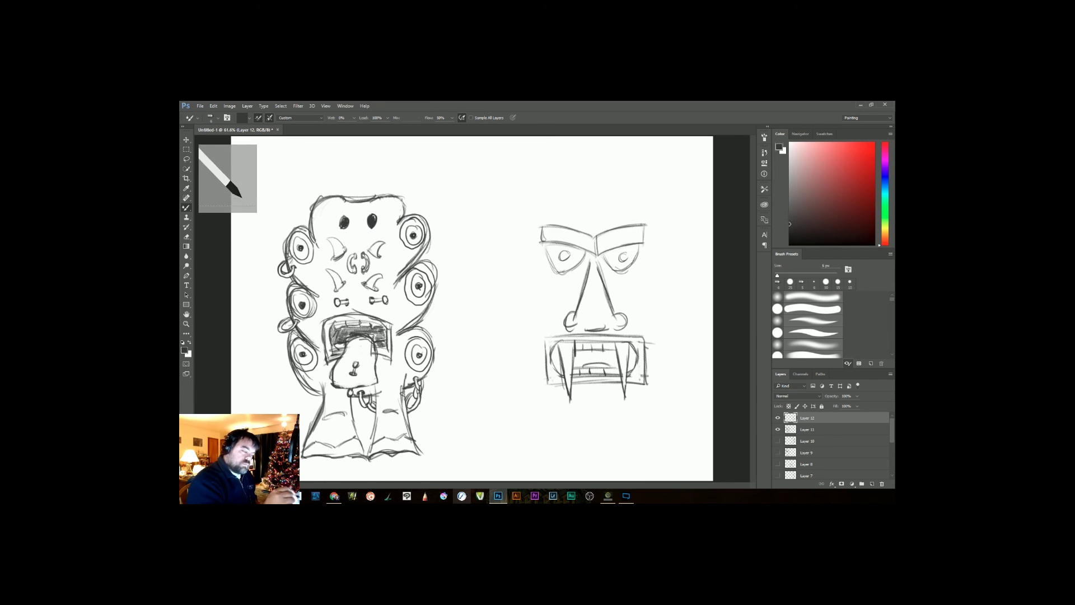
drag(597, 192, 475, 401)
key(ctrl+alt+z)
key(ctrl+alt+z)
key(ctrl+alt+z)
key(ctrl+alt+z)
Step: Outline the left half of the head with a peaked crown, a straight side and a slanting jaw line
drag(589, 189, 515, 218)
mouse_move(510, 224)
mouse_down()
mouse_move(499, 331)
mouse_move(530, 402)
mouse_up()
key(ctrl+alt+z)
mouse_move(499, 331)
mouse_down()
mouse_move(520, 383)
mouse_move(500, 400)
mouse_up()
key(ctrl+alt+z)
mouse_move(495, 338)
mouse_down()
mouse_move(496, 410)
mouse_move(599, 427)
mouse_up()
drag(487, 395, 587, 424)
Step: Outline the right half of the head from the peak down along a straight side
mouse_move(591, 189)
mouse_down()
mouse_move(670, 224)
mouse_move(672, 279)
mouse_up()
key(ctrl+alt+z)
drag(672, 246, 670, 403)
key(ctrl+alt+z)
drag(518, 220, 516, 395)
mouse_move(672, 258)
mouse_down()
mouse_move(675, 363)
mouse_move(613, 422)
mouse_up()
drag(670, 397, 588, 421)
drag(506, 216, 496, 412)
drag(579, 432, 605, 433)
key(ctrl+alt+z)
key(ctrl+alt+z)
key(ctrl+alt+z)
key(ctrl+alt+z)
key(ctrl+alt+z)
key(ctrl+alt+z)
key(ctrl+alt+z)
key(ctrl+alt+z)
key(ctrl+alt+z)
key(ctrl+alt+z)
key(ctrl+alt+z)
key(ctrl+alt+z)
key(ctrl+alt+z)
key(ctrl+alt+z)
key(ctrl+alt+z)
key(ctrl+alt+z)
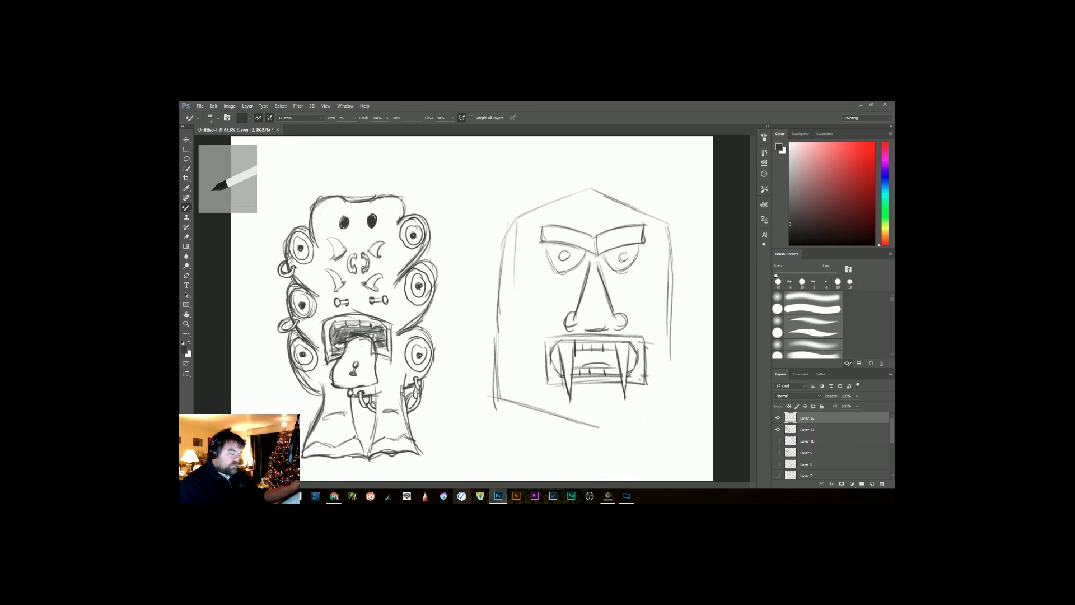
Step: Scale the fanged face down and move it up the canvas to leave room for a body
click(213, 106)
click(235, 252)
drag(656, 220, 608, 295)
drag(574, 347, 591, 272)
Step: Outline a flat-topped head that widens downward around the face, with an angular ear on each side
click(765, 163)
click(764, 190)
click(695, 197)
click(764, 189)
mouse_move(551, 219)
mouse_down()
mouse_move(520, 327)
mouse_move(657, 333)
mouse_up()
mouse_move(622, 213)
mouse_down()
mouse_move(655, 334)
mouse_move(554, 212)
mouse_move(531, 280)
mouse_up()
drag(642, 278, 663, 268)
Step: Outline a wide rectangular torso directly beneath the head with rough, overlapping straight lines
mouse_move(518, 327)
mouse_down()
mouse_move(494, 405)
mouse_move(680, 395)
mouse_up()
drag(676, 326, 678, 398)
drag(644, 333, 679, 329)
drag(675, 345, 675, 385)
drag(499, 328, 498, 399)
mouse_move(518, 324)
mouse_down()
mouse_move(497, 404)
mouse_move(679, 397)
mouse_up()
drag(676, 332, 677, 404)
Step: Outline two blocky legs side by side under the torso
mouse_move(521, 400)
mouse_down()
mouse_move(525, 470)
mouse_move(594, 464)
mouse_up()
mouse_move(588, 403)
mouse_down()
mouse_move(588, 465)
mouse_move(669, 459)
mouse_up()
drag(658, 401, 661, 473)
Step: Draw straight arms at both sides of the torso, ending in block hands divided into fingers
drag(521, 345, 521, 378)
drag(654, 350, 654, 380)
drag(648, 381, 678, 380)
drag(527, 375, 529, 391)
drag(500, 390, 530, 386)
drag(646, 394, 679, 393)
drag(651, 384, 652, 394)
drag(659, 384, 659, 394)
drag(665, 385, 666, 396)
drag(673, 384, 673, 394)
Step: Mark off a foot band at the base of each leg and divide it into toes
mouse_move(526, 448)
mouse_down()
mouse_move(663, 448)
mouse_move(540, 469)
mouse_move(559, 466)
mouse_up()
drag(577, 451, 577, 466)
drag(612, 449, 613, 464)
mouse_move(629, 449)
mouse_down()
mouse_move(630, 463)
mouse_move(647, 468)
mouse_up()
Step: Draw a small panel with three circles on the left of the chest, with angular marks below it
mouse_move(606, 499)
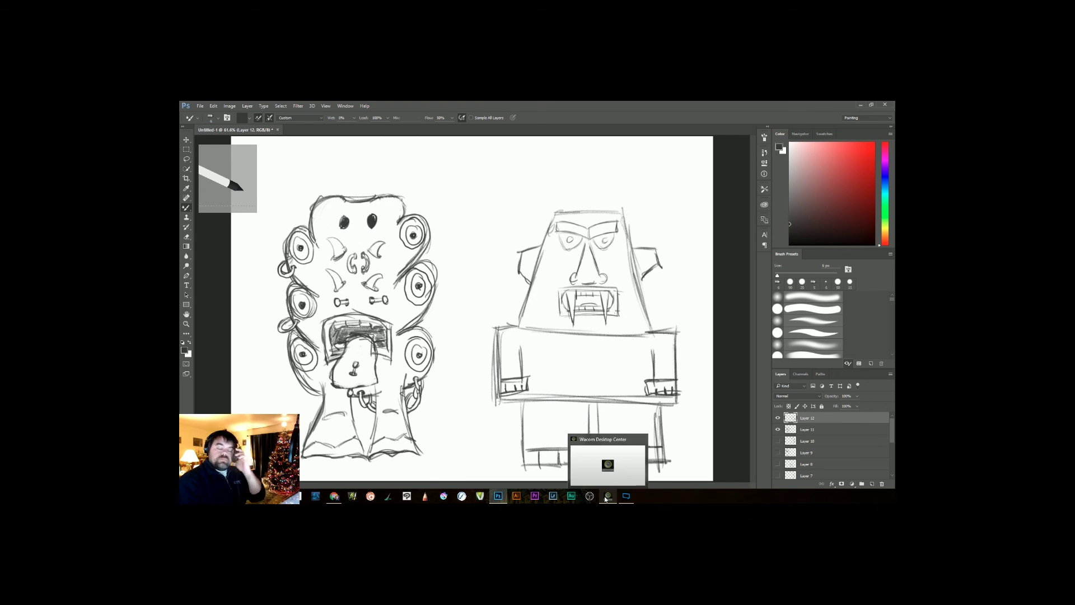
drag(535, 345, 535, 363)
mouse_move(535, 363)
mouse_down()
mouse_move(567, 362)
mouse_move(570, 346)
mouse_up()
drag(570, 348, 566, 374)
drag(565, 376, 546, 383)
Step: Add a round dial and circuit lines to the chest and arms, and decorate the legs with triangles, nested squares and a zigzag
key(bracketright)
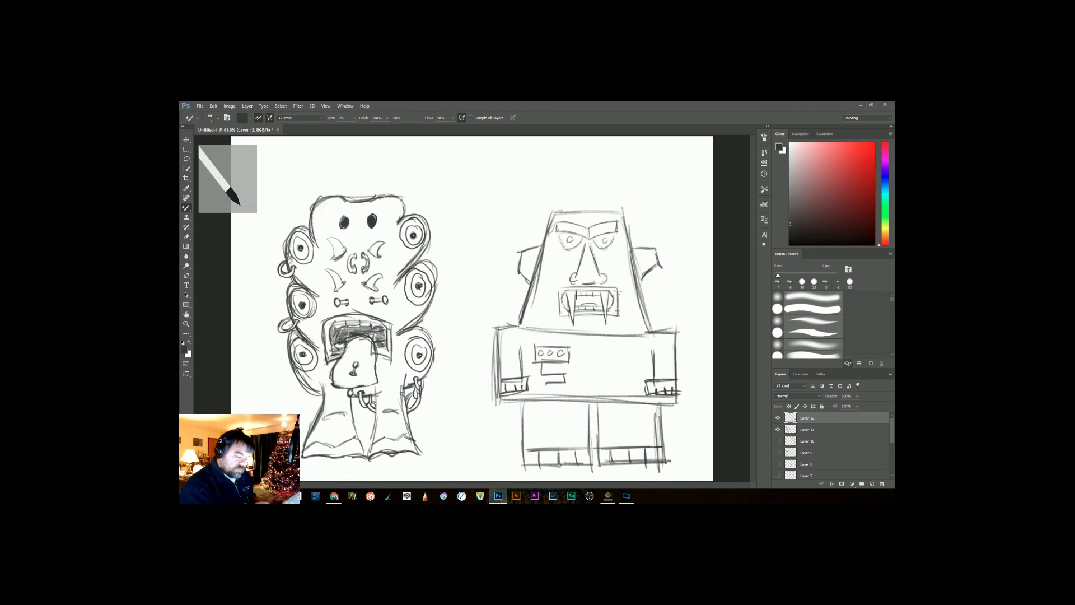
drag(632, 343, 625, 353)
key(ctrl+z)
key(ctrl+z)
mouse_move(599, 354)
mouse_down()
mouse_move(625, 356)
mouse_move(582, 334)
mouse_move(519, 328)
mouse_up()
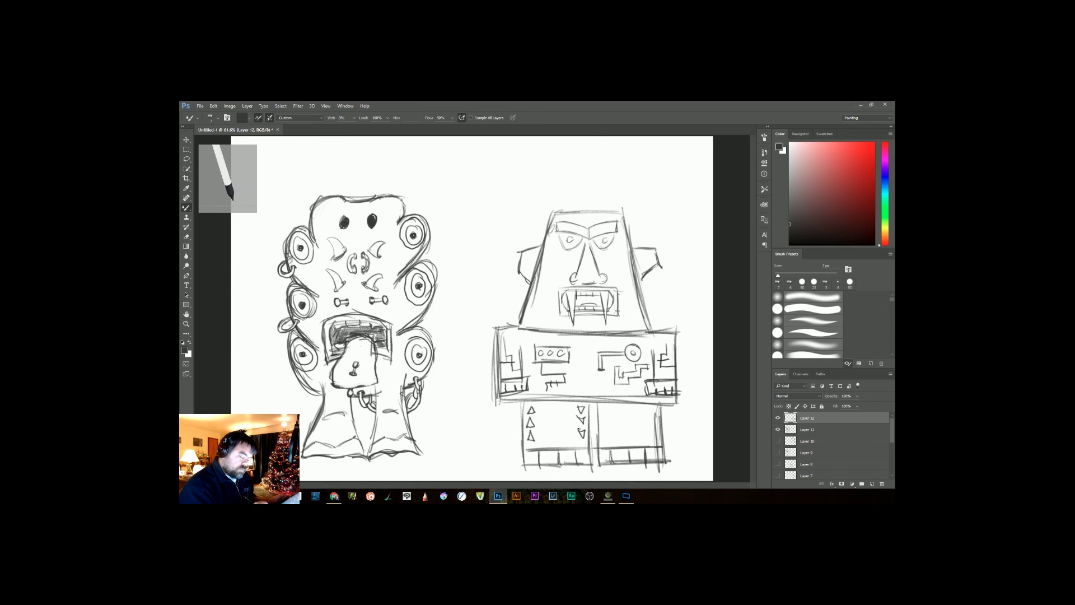
drag(544, 410, 545, 413)
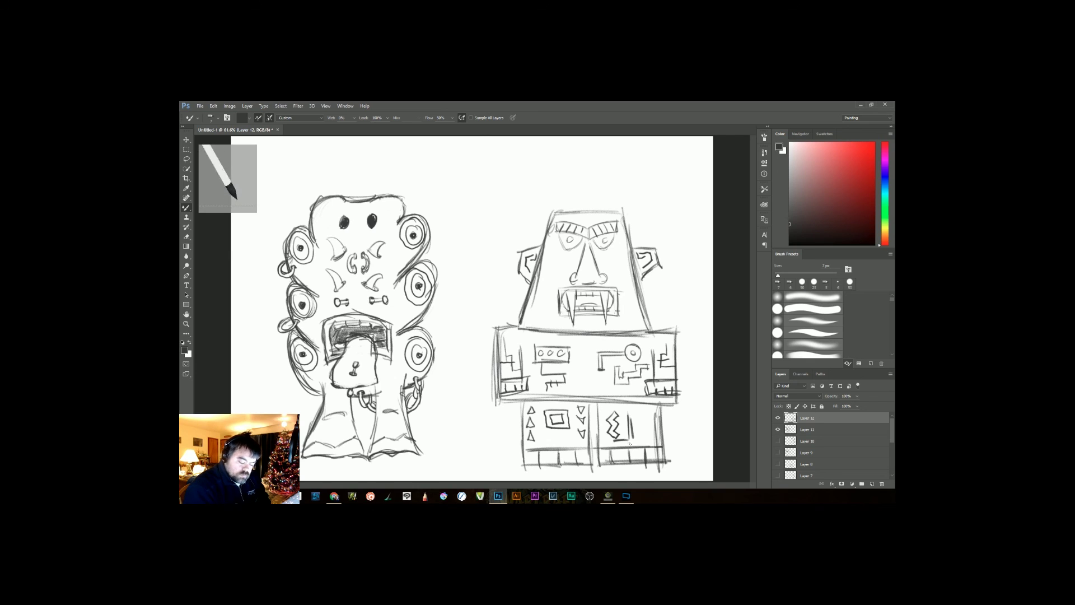
Step: Shade the left edge of the head and erase the stray lines outside the torso's left side
mouse_move(550, 240)
mouse_down()
mouse_move(524, 328)
mouse_move(553, 224)
mouse_move(523, 279)
mouse_up()
key(e)
drag(487, 336, 488, 400)
key(b)
drag(648, 328, 677, 329)
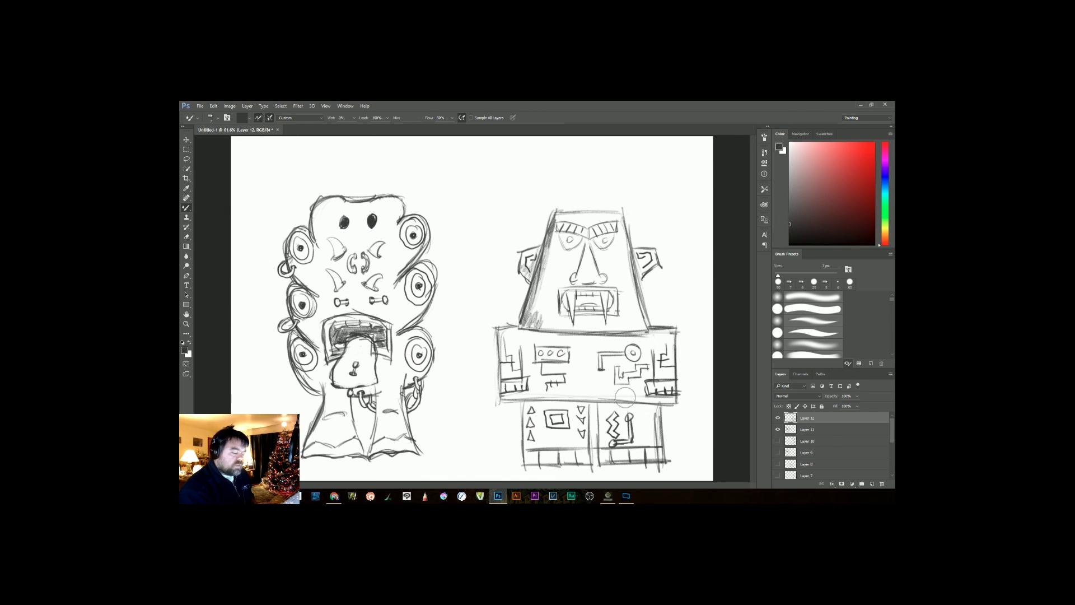
Step: Redraw the torso's left and bottom edges and shade the tops of the legs just beneath it
drag(498, 331, 500, 402)
drag(501, 398, 660, 403)
drag(540, 405, 639, 406)
drag(598, 407, 664, 407)
mouse_move(538, 403)
mouse_down()
mouse_move(652, 406)
mouse_move(595, 410)
mouse_up()
Step: Strengthen the inner edge of the right leg and clean up the stray lines below the feet
drag(597, 403, 598, 451)
mouse_move(660, 472)
mouse_down()
mouse_move(538, 468)
mouse_move(589, 464)
mouse_up()
drag(524, 464, 558, 464)
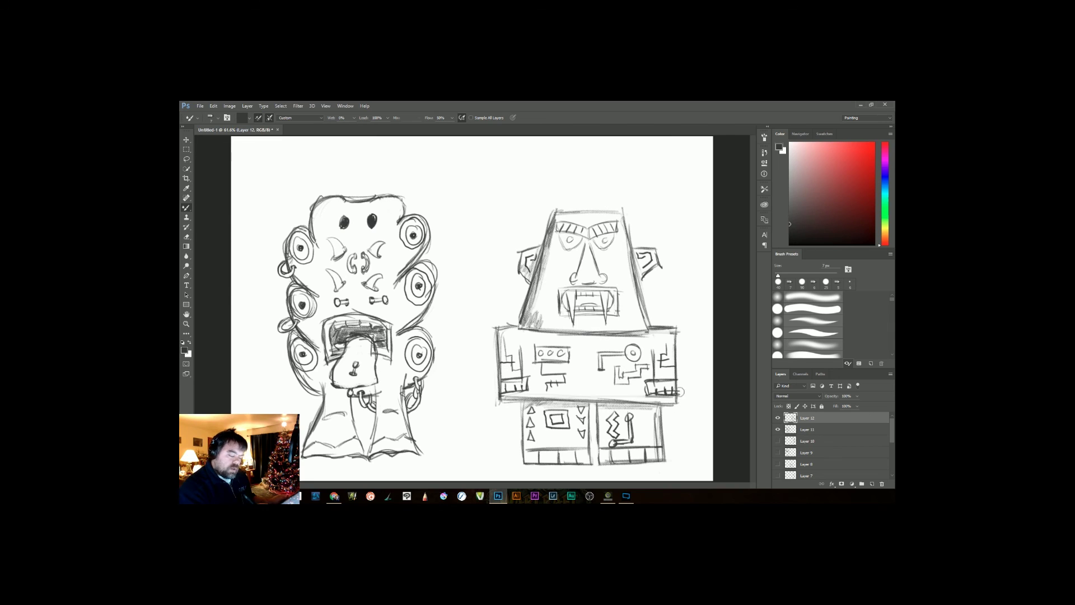
Step: Thicken the outlines of the left arm, torso top, head and ears, and tidy the torso's upper-left corner
drag(521, 346, 522, 380)
drag(521, 347, 522, 364)
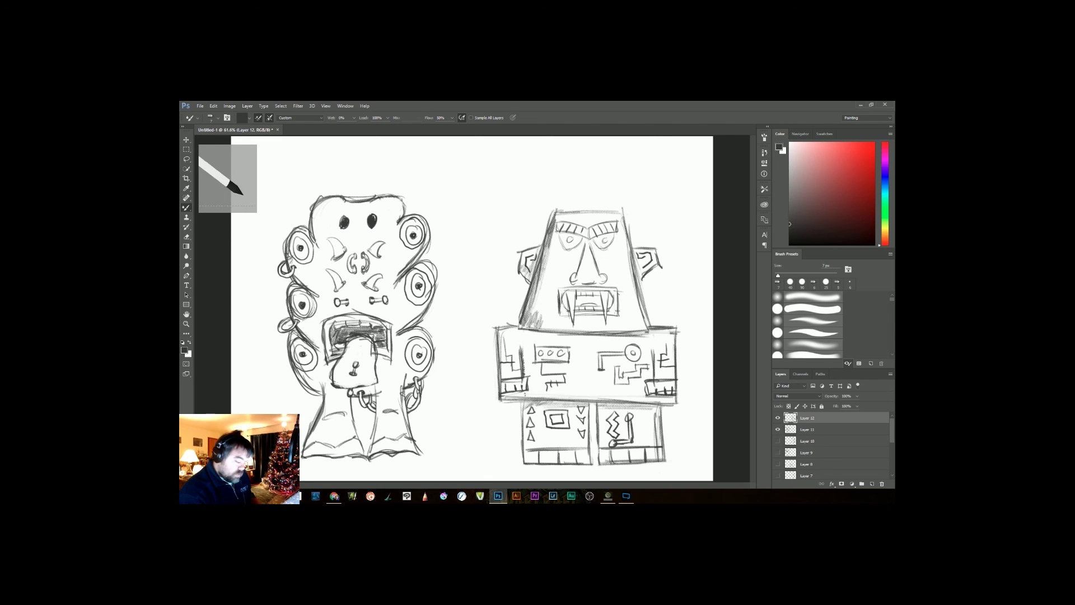
drag(644, 336, 512, 331)
mouse_move(552, 213)
mouse_down()
mouse_move(622, 210)
mouse_move(649, 330)
mouse_up()
drag(663, 264, 662, 270)
drag(518, 248, 517, 255)
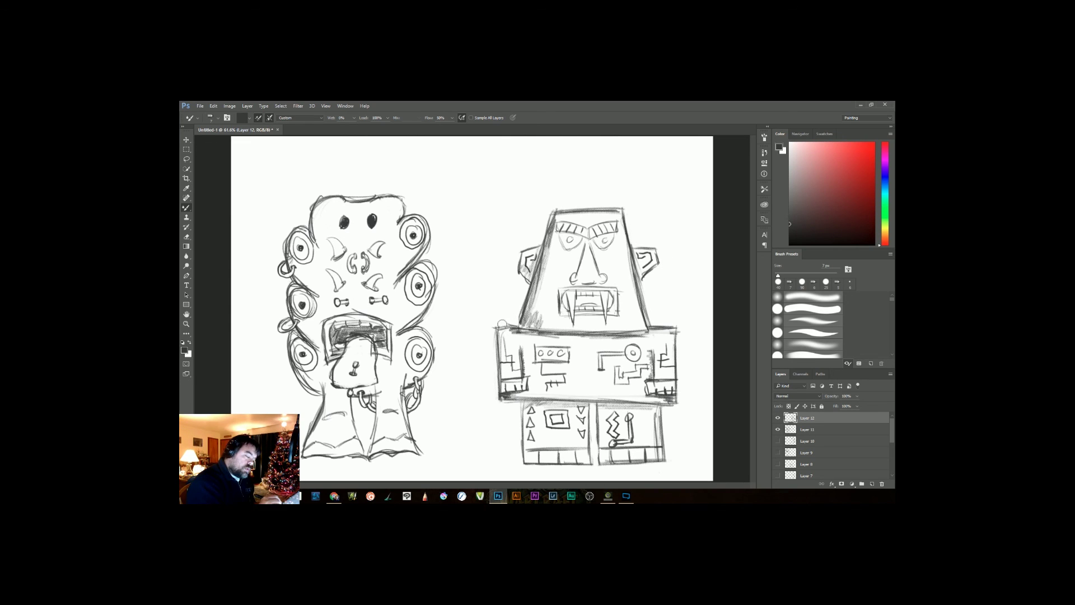
drag(502, 324, 498, 323)
Step: Darken the head's top edge and draw a small plate with four holes on the left cheek
scroll(572, 255, up, 4)
mouse_move(545, 210)
mouse_down()
mouse_move(595, 219)
mouse_move(659, 209)
mouse_up()
mouse_move(533, 263)
mouse_down()
mouse_move(563, 297)
mouse_move(538, 291)
mouse_move(560, 277)
mouse_up()
Step: Divide the legs into panels with vertical seams and dot rivets along them
scroll(555, 280, down, 5)
drag(502, 331, 503, 416)
drag(570, 329, 574, 419)
mouse_move(644, 342)
mouse_down()
mouse_move(480, 288)
mouse_move(543, 365)
mouse_up()
click(552, 357)
click(538, 340)
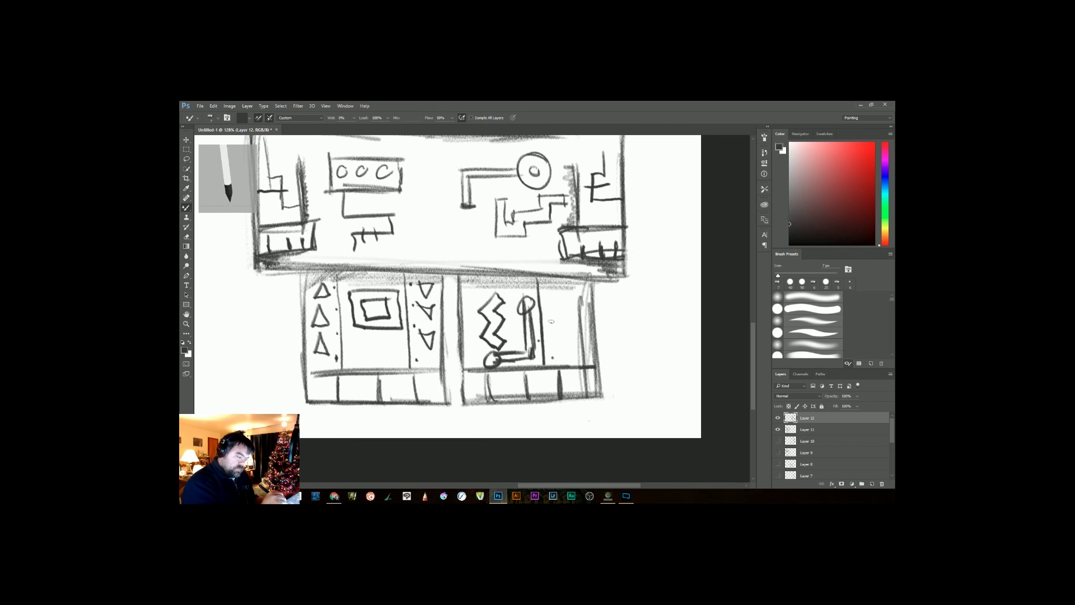
Step: Draw vertical seams down the middle and both sides of the chest, lined with rivets
scroll(594, 389, down, 5)
drag(506, 247, 508, 286)
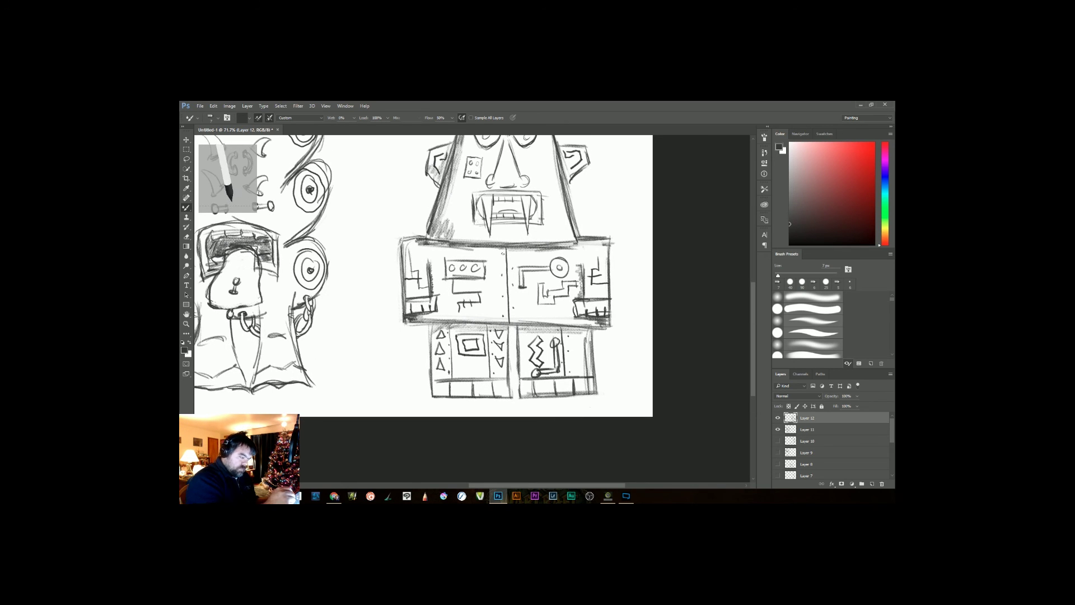
drag(439, 247, 442, 309)
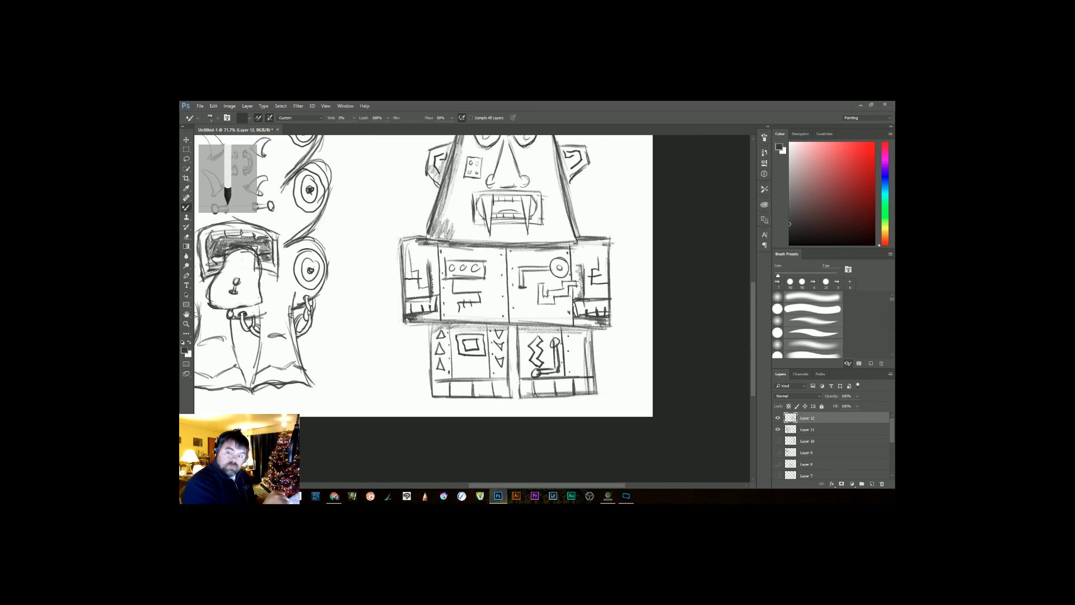
Step: Add riveted plate seams across the forehead, cheeks and jaw of the robot's face
drag(561, 272, 555, 351)
drag(510, 185, 514, 198)
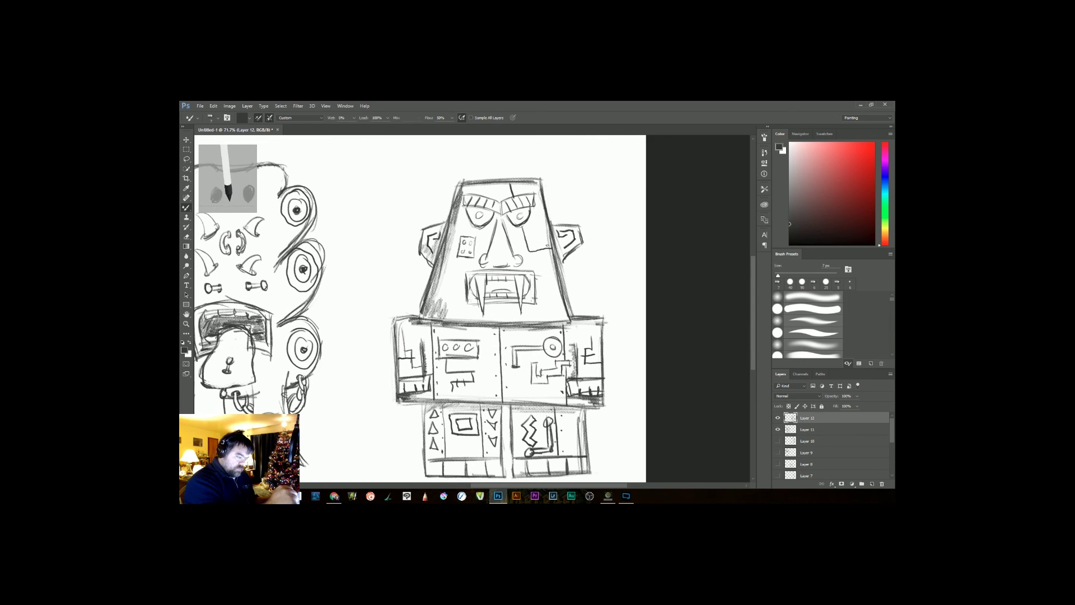
mouse_move(556, 273)
mouse_down()
mouse_move(536, 297)
mouse_move(532, 324)
mouse_up()
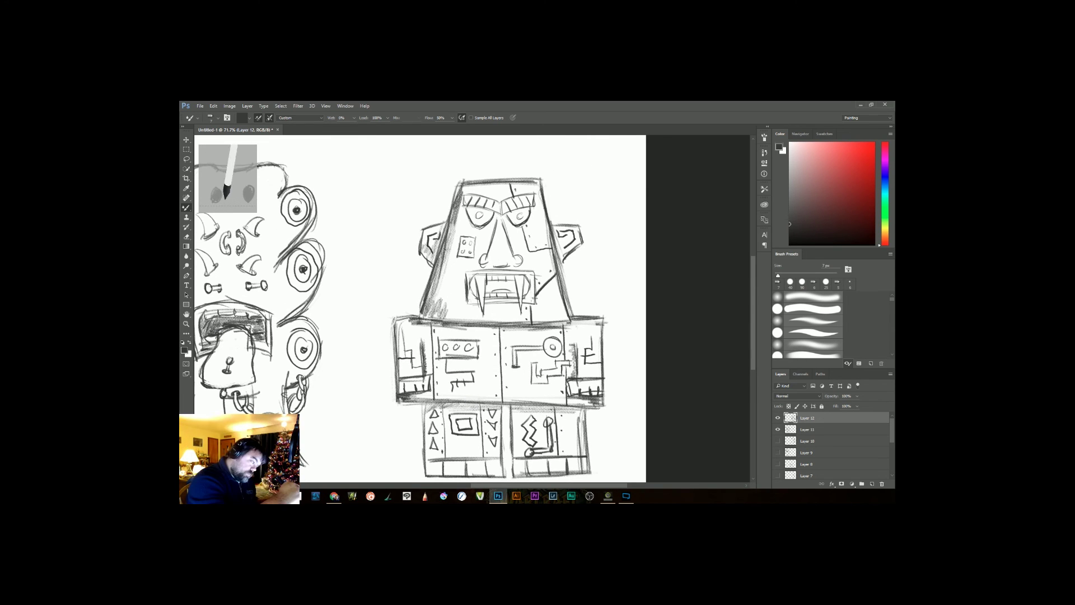
drag(398, 332, 399, 342)
drag(693, 389, 667, 391)
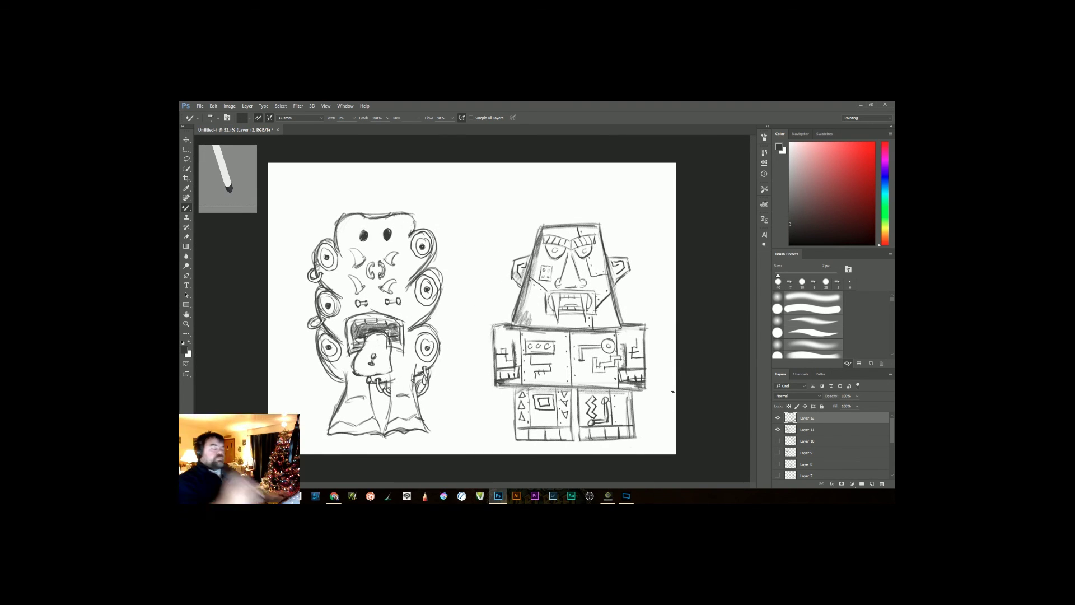
Step: Dot rivets along the robot's left eyebrow
scroll(599, 322, up, 8)
click(474, 252)
scroll(511, 303, up, 3)
click(461, 248)
click(494, 251)
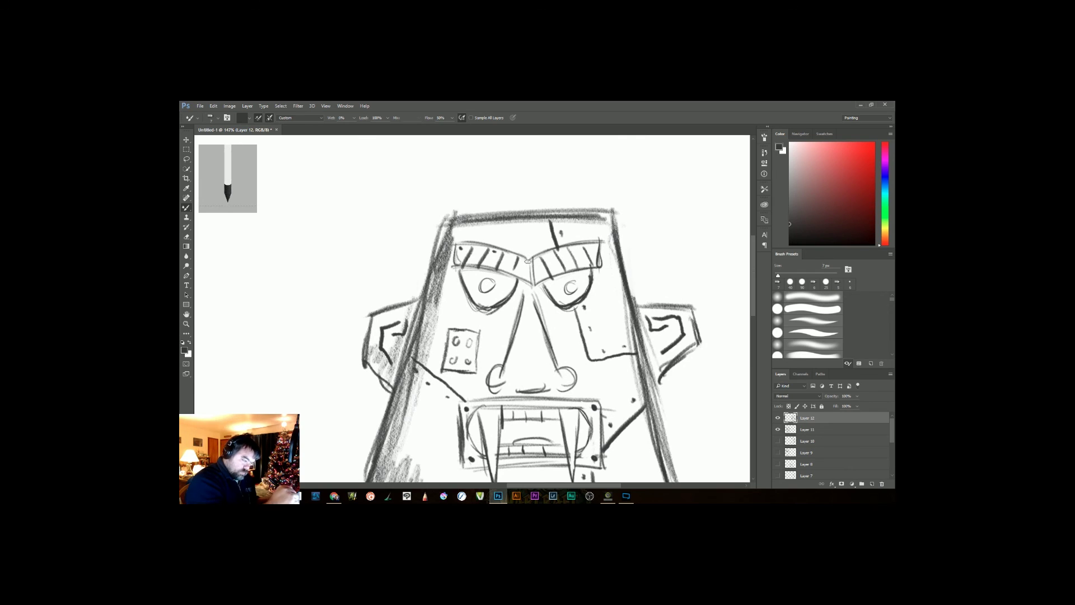
Step: Dot rivets onto the toe blocks of the robot's left foot
scroll(601, 233, down, 5)
scroll(364, 364, up, 2)
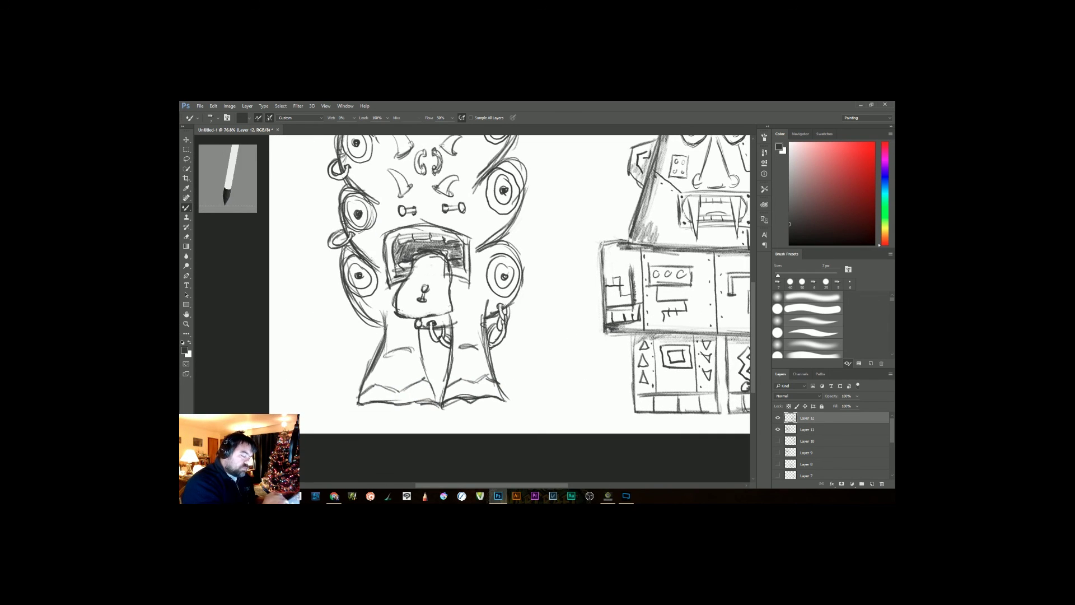
scroll(498, 392, down, 2)
scroll(498, 393, up, 8)
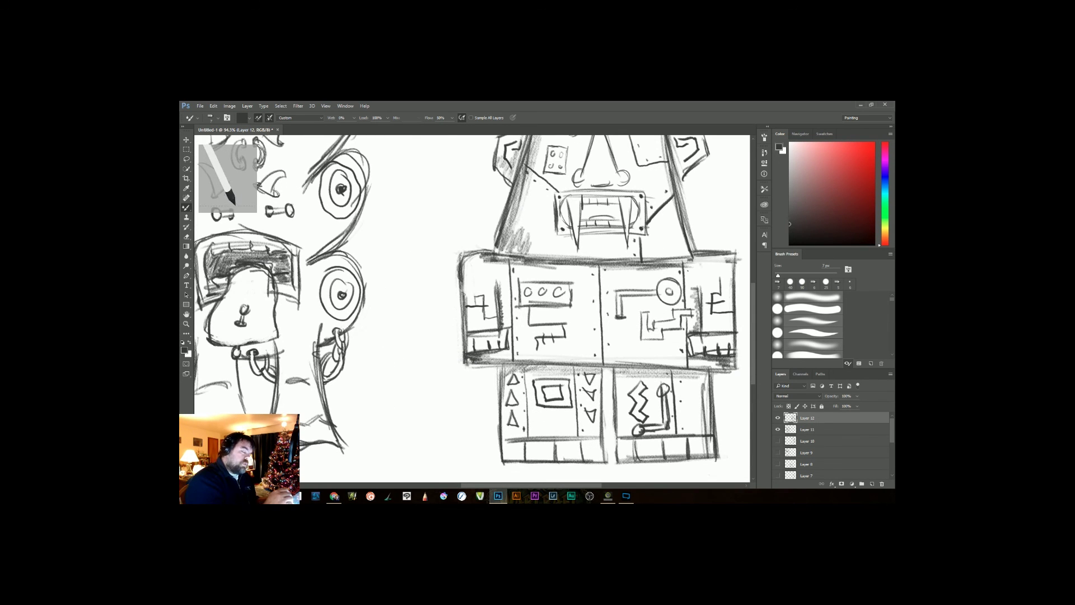
scroll(681, 378, down, 5)
scroll(557, 408, up, 6)
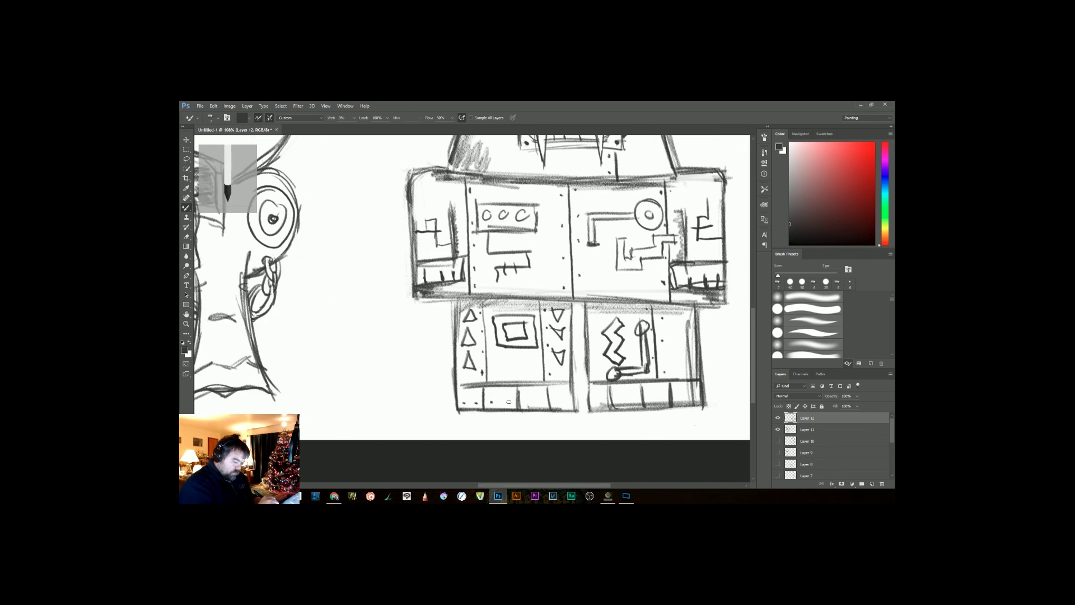
Step: Hide Layer 11 and Layer 12 to clear the canvas of both finished characters
scroll(557, 408, down, 5)
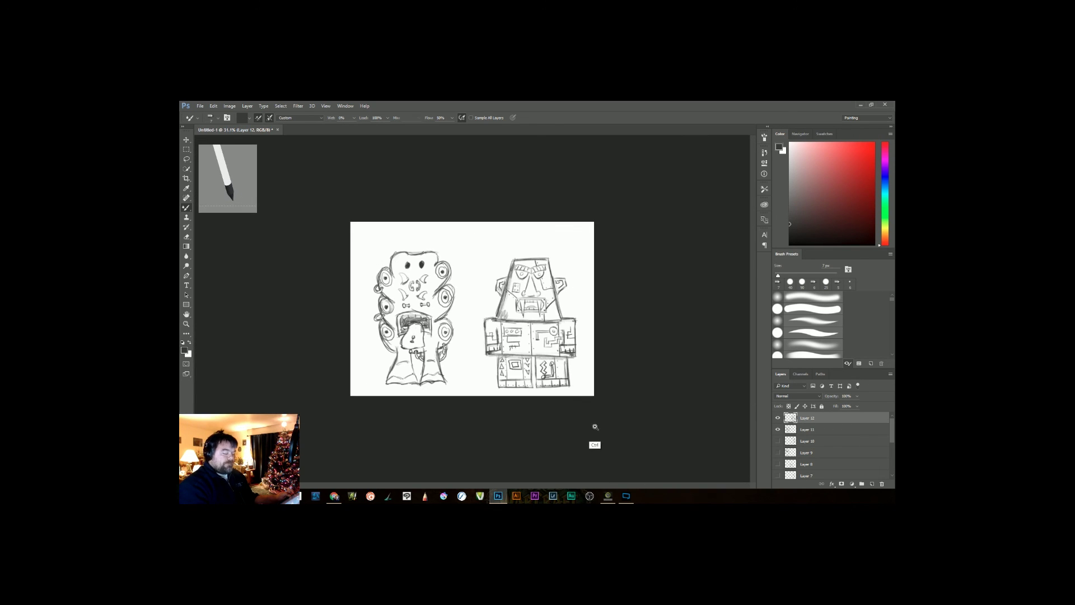
click(777, 429)
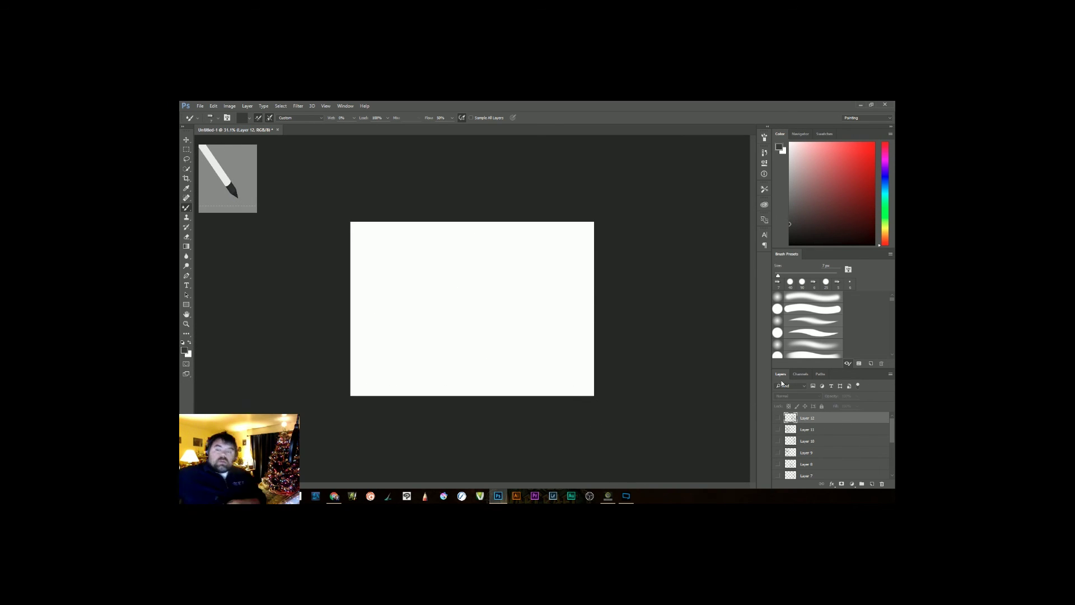